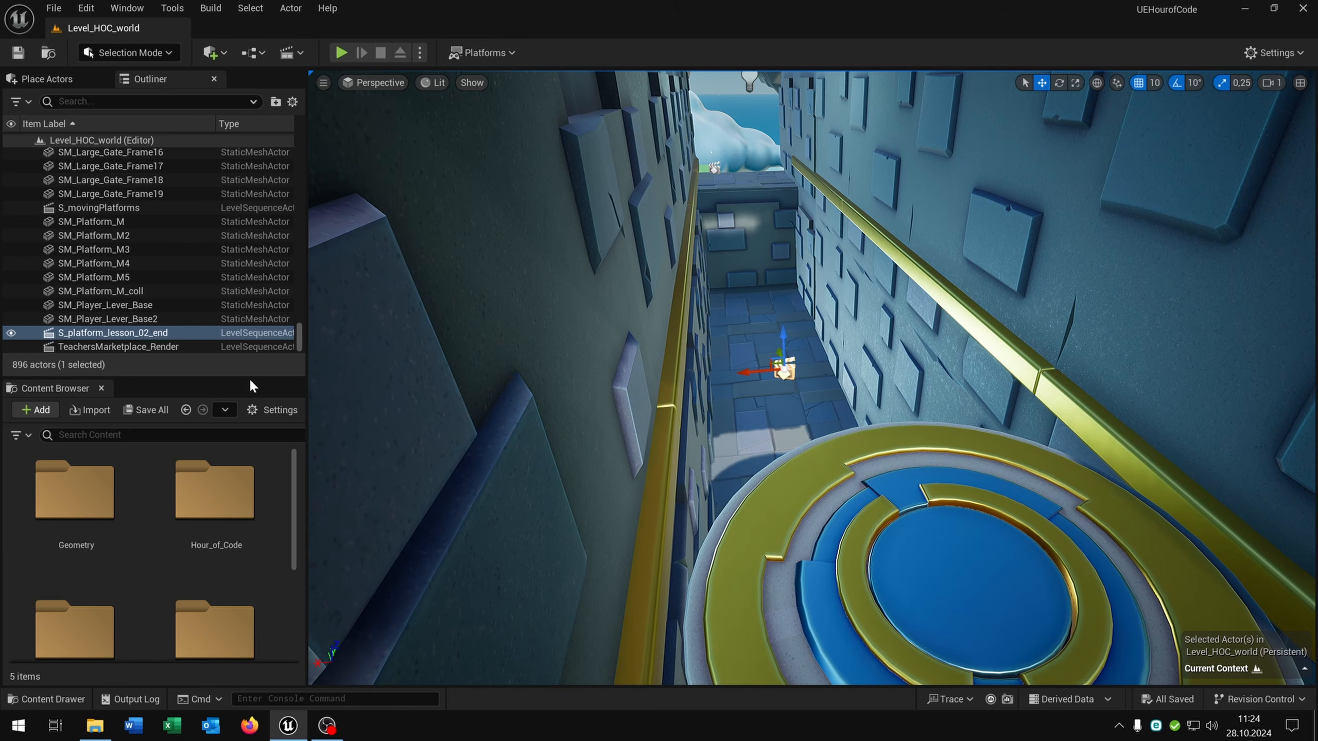
# Locate the asset of the S_platform_lesson_02_end actor and inspect its level sequence in the Sequencer, closing it when done
pyautogui.rightClick(189, 341)
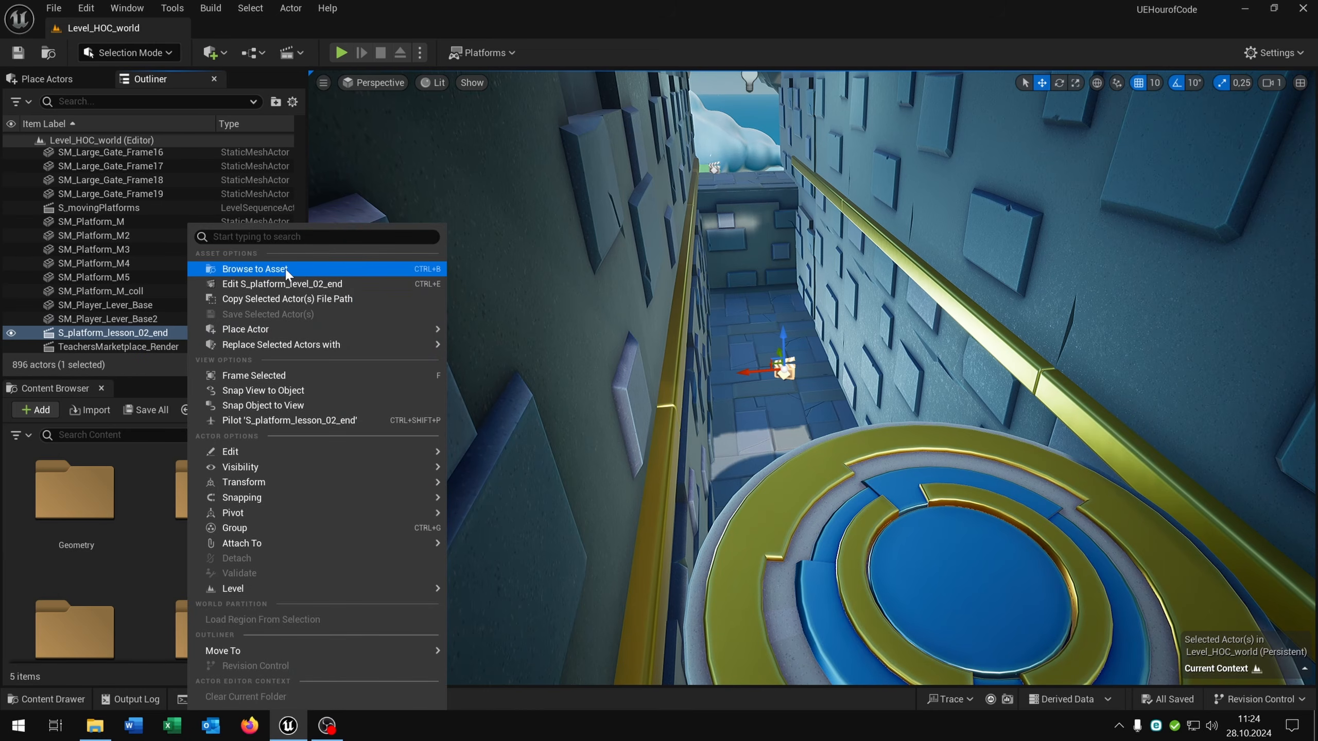
pyautogui.click(244, 264)
pyautogui.click(252, 577)
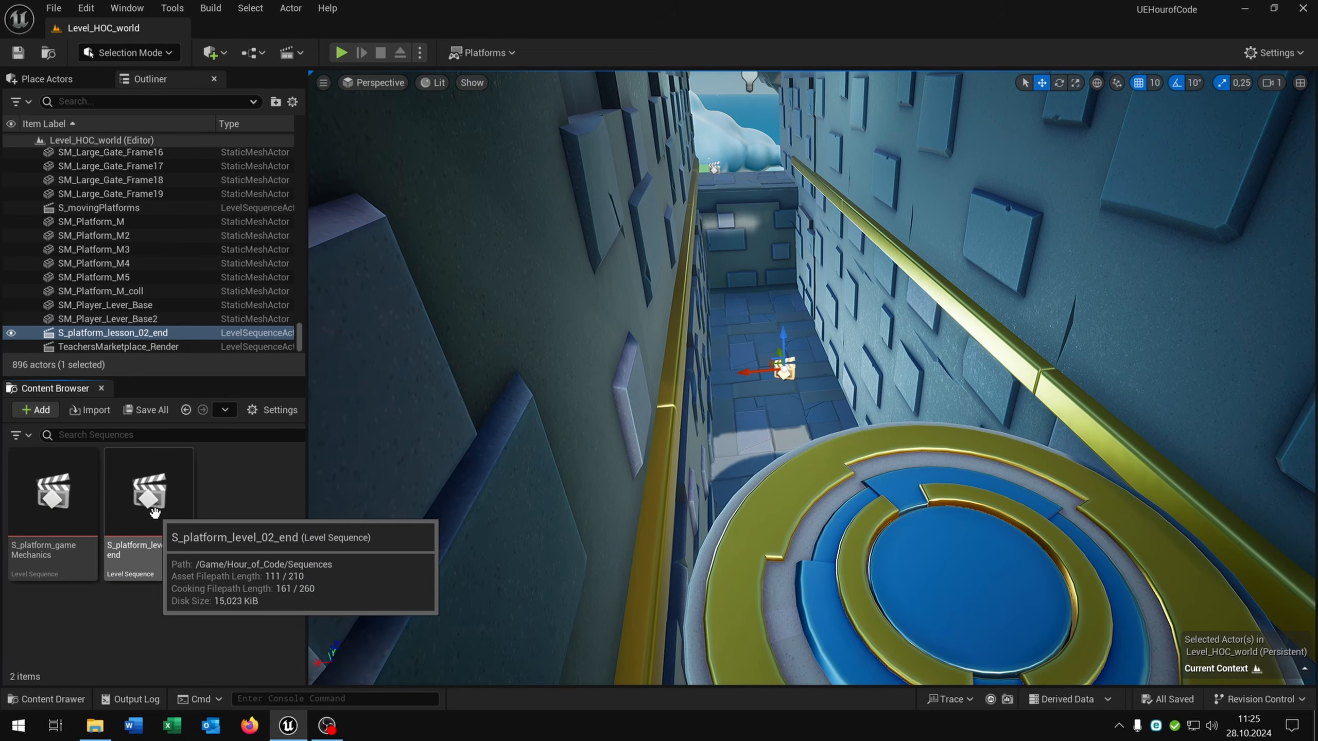
pyautogui.doubleClick(155, 513)
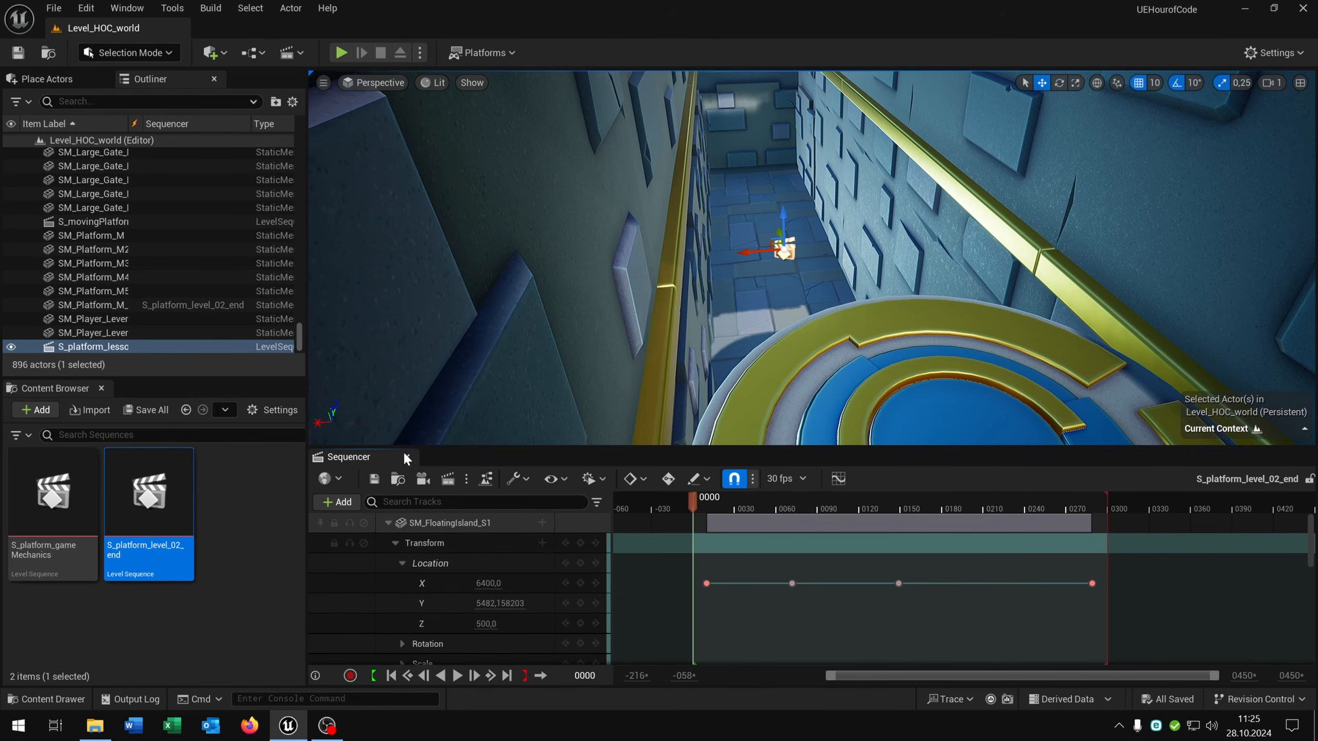
pyautogui.click(407, 457)
# Delete the S_movingPlatforms sequence actor from the castle opening
pyautogui.press('w')
pyautogui.moveTo(328, 539); pyautogui.dragTo(332, 483, button='right')
pyautogui.moveTo(882, 441); pyautogui.dragTo(737, 459, button='right')
pyautogui.press('s')
pyautogui.click(702, 410)
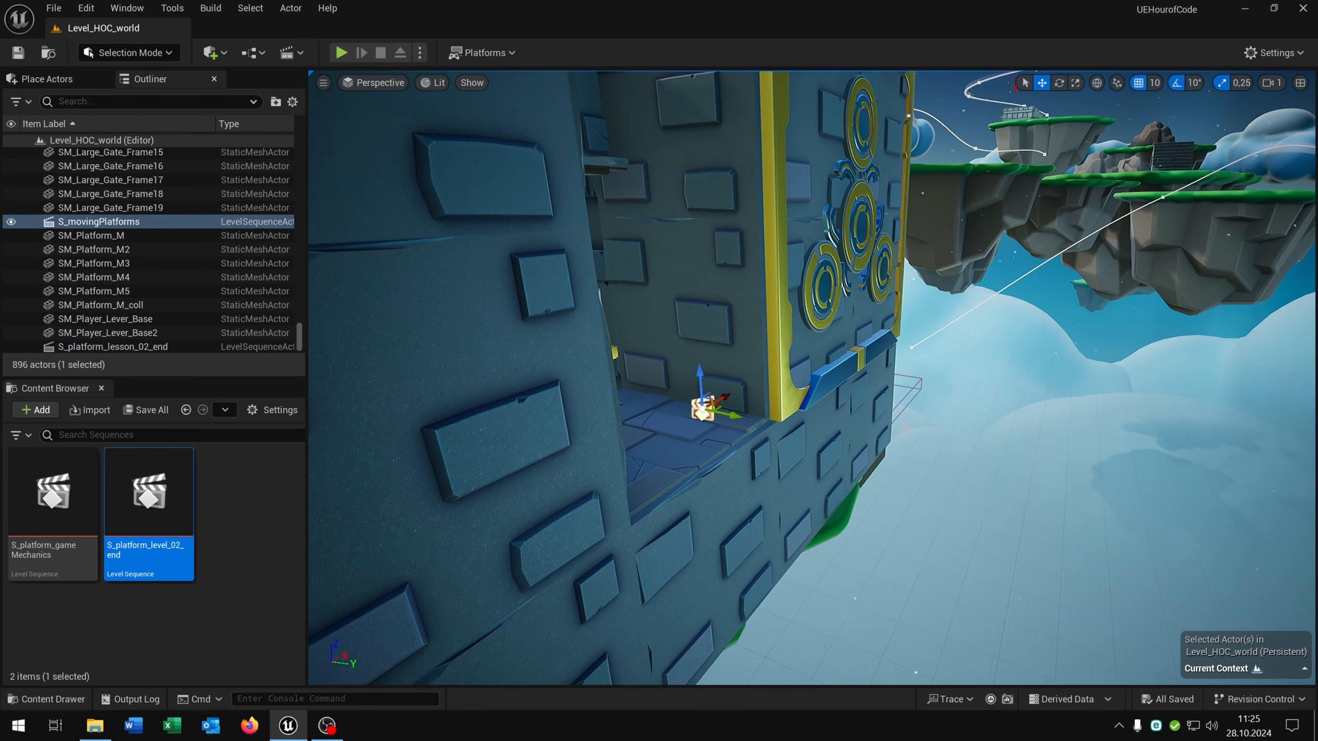
pyautogui.moveTo(893, 431); pyautogui.dragTo(908, 429, button='right')
pyautogui.press('Delete')
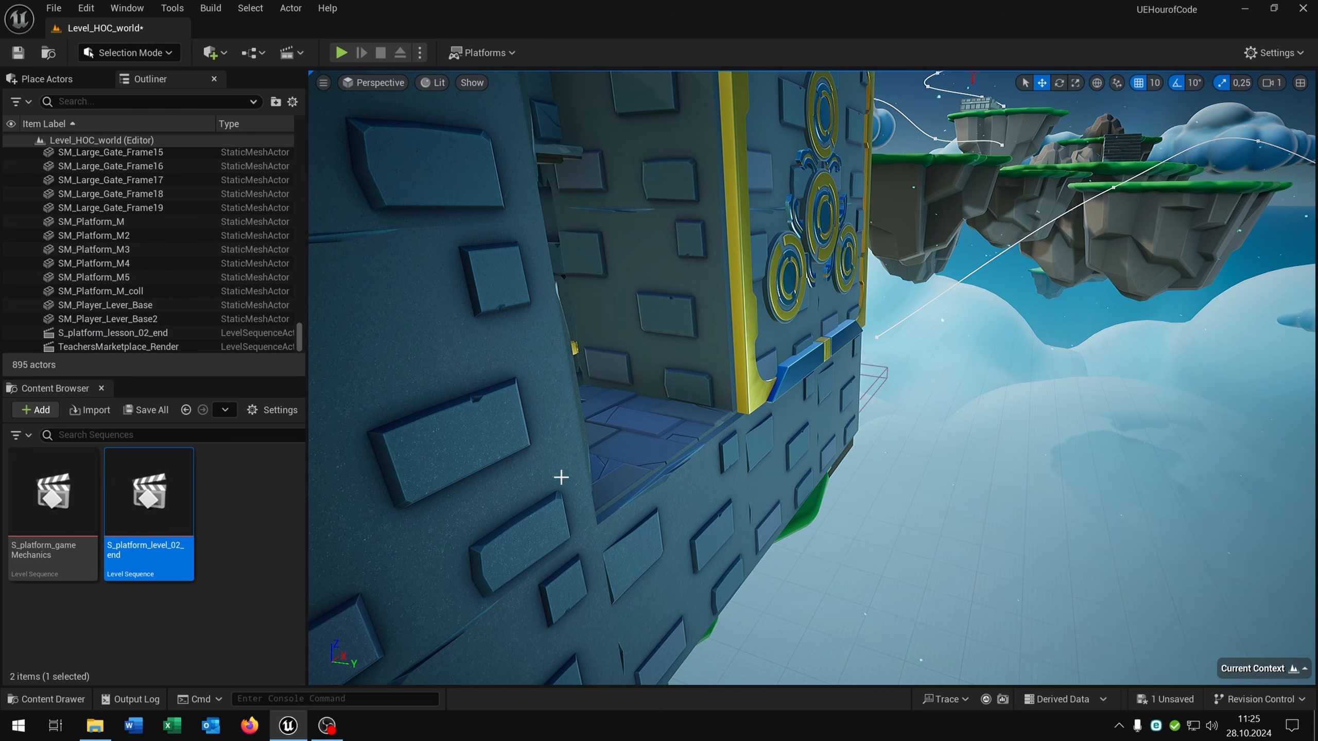
# Widen the asset browsing area and create a new Level Sequence named Platforms in the Sequences folder
pyautogui.moveTo(306, 502); pyautogui.dragTo(370, 500)
pyautogui.click(265, 494)
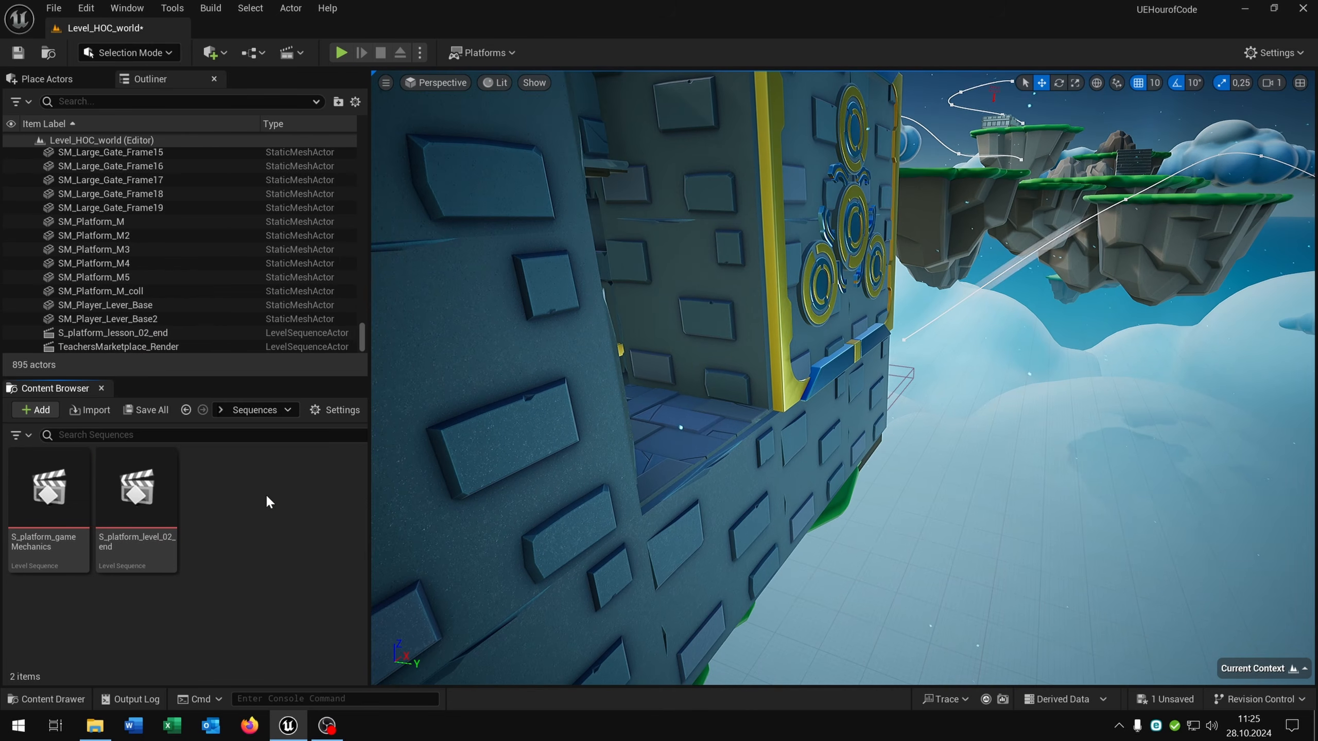
pyautogui.rightClick(256, 490)
pyautogui.moveTo(258, 497)
pyautogui.moveTo(332, 478)
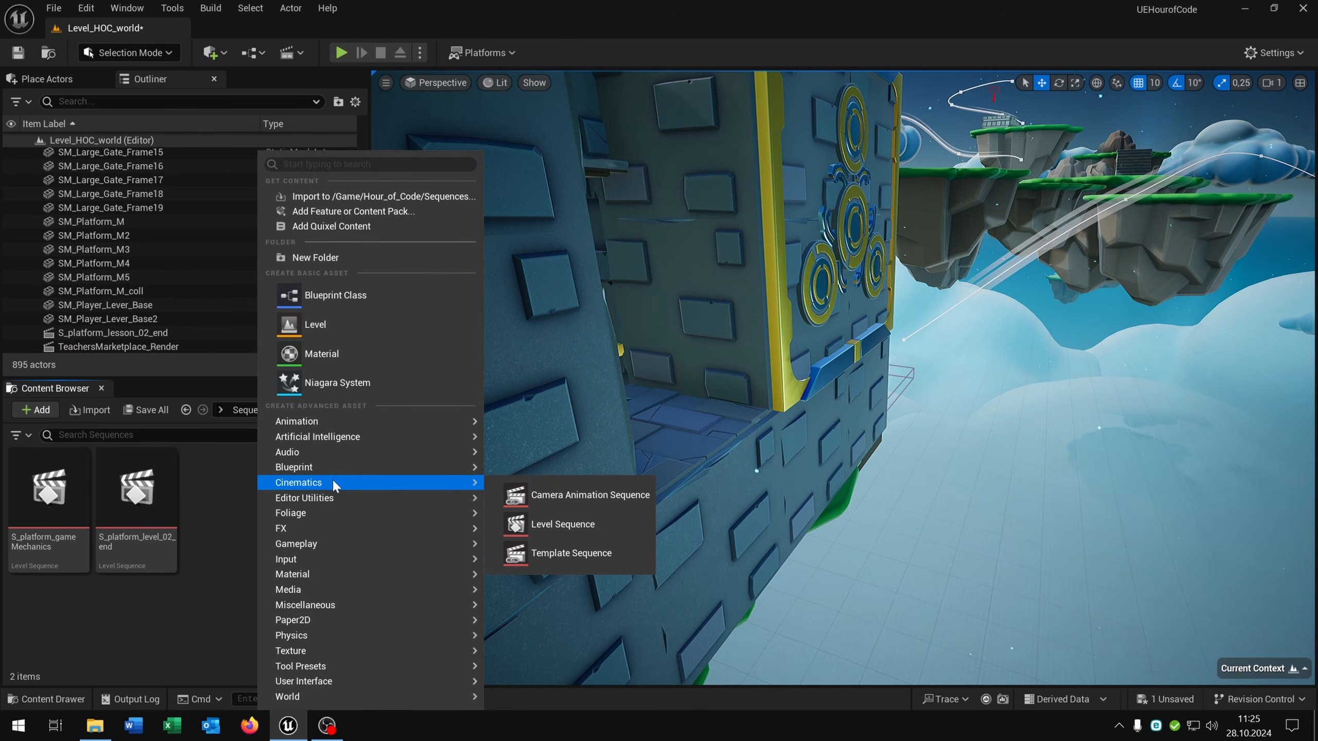
pyautogui.click(592, 519)
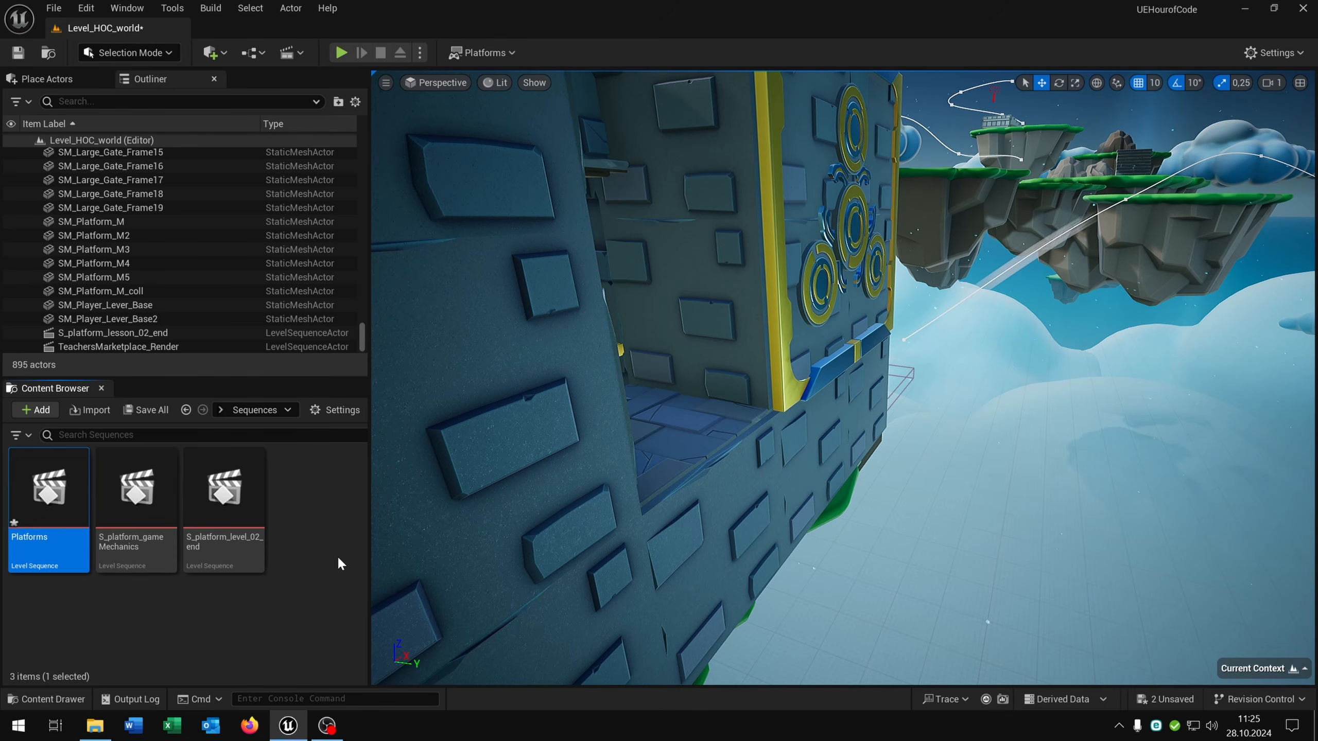
# Place the Platforms sequence slightly above the floor of the castle opening and preview its timeline in the Sequencer
pyautogui.click(276, 617)
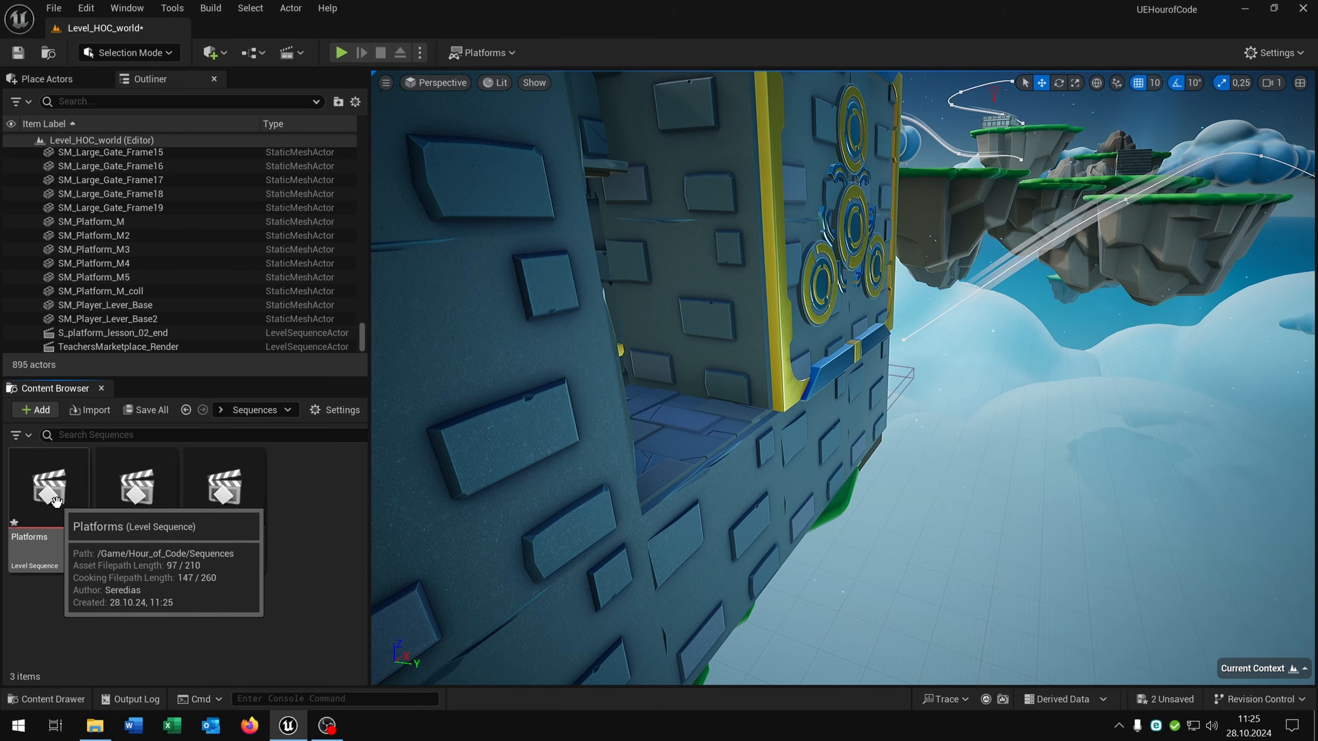
pyautogui.moveTo(54, 518); pyautogui.dragTo(812, 514)
pyautogui.moveTo(714, 414); pyautogui.dragTo(711, 410)
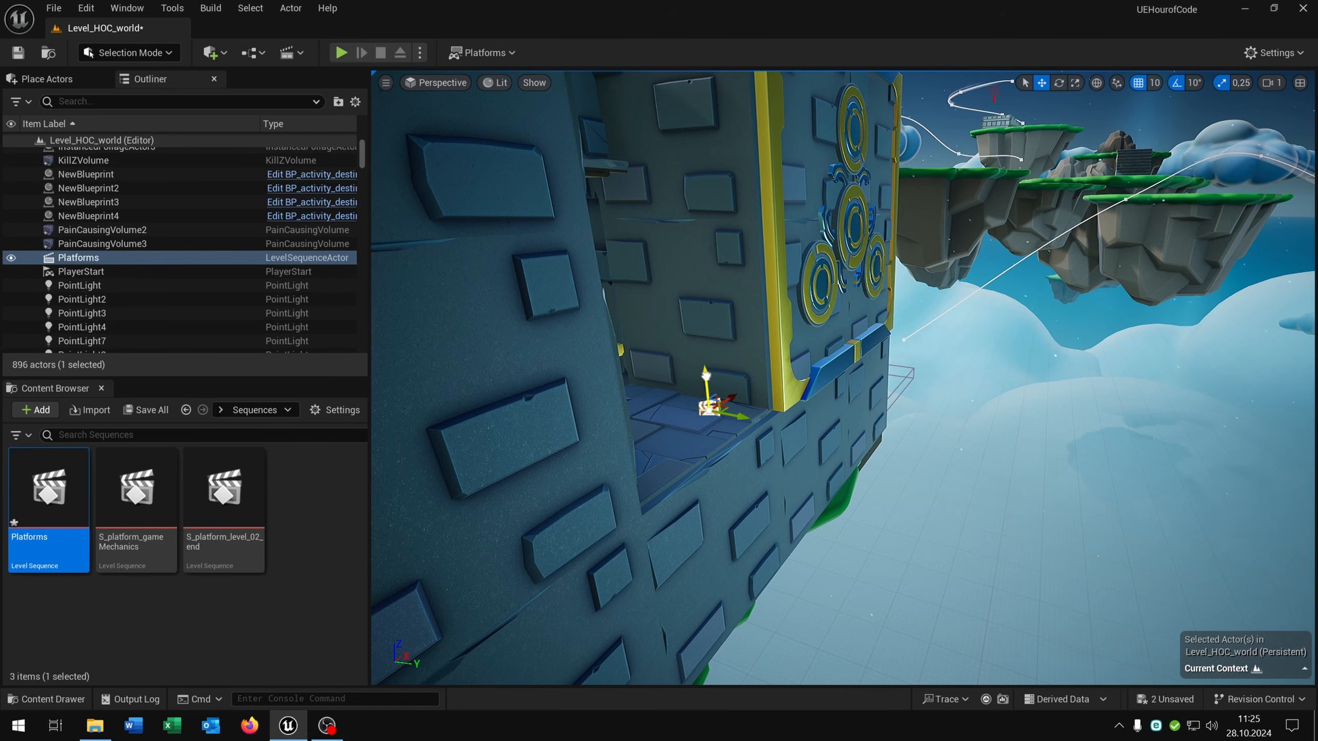
pyautogui.doubleClick(50, 496)
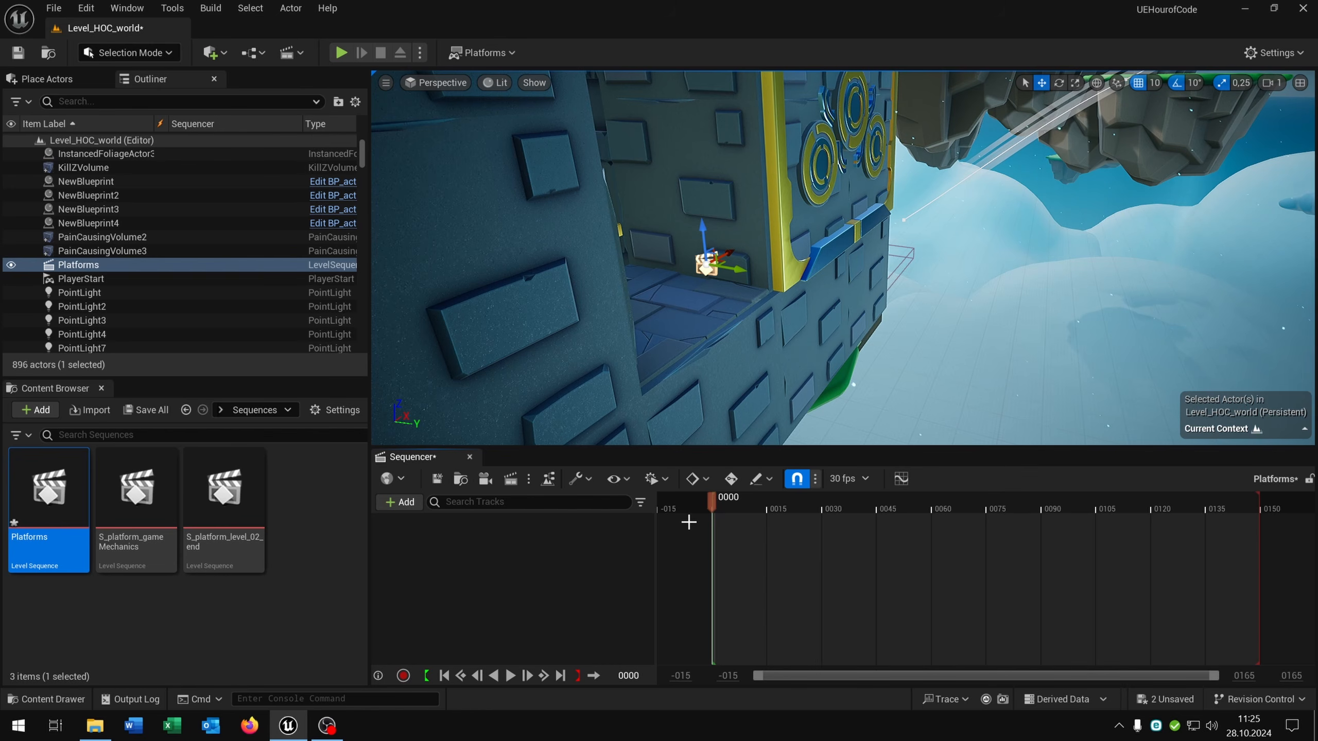
pyautogui.click(469, 457)
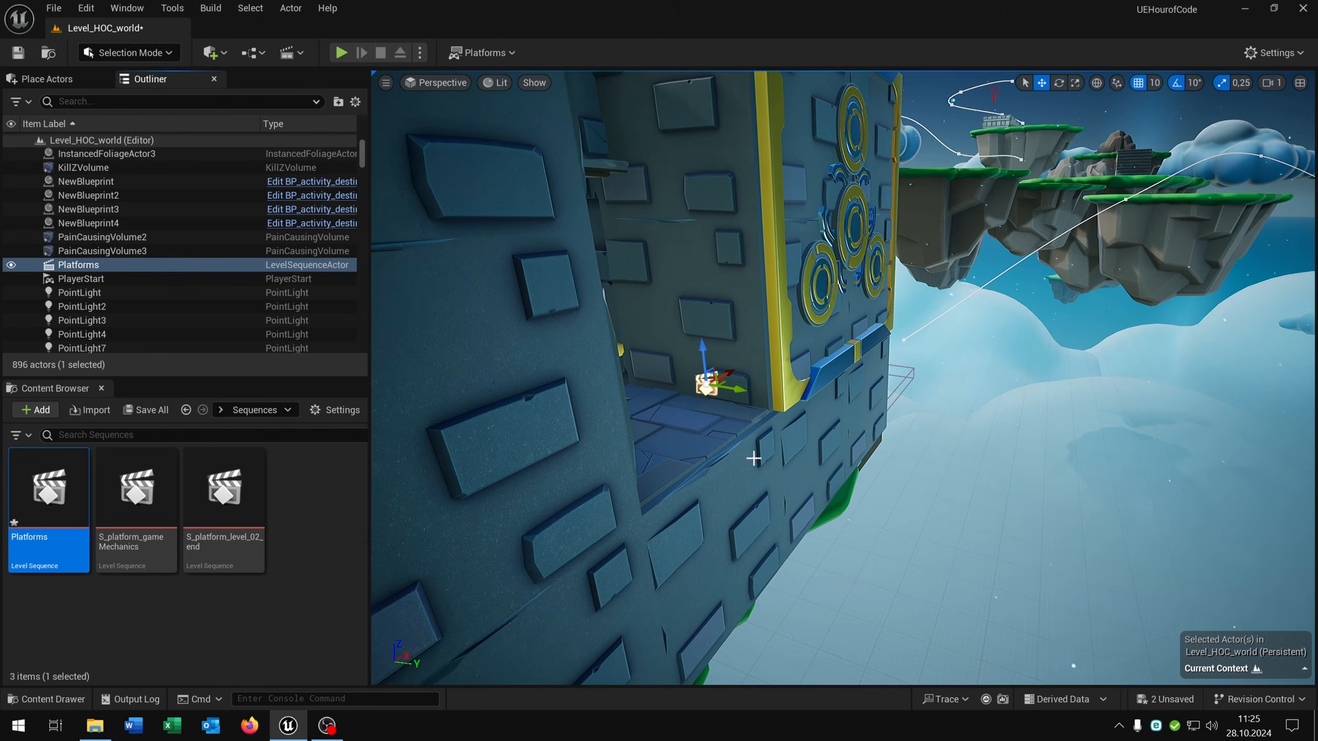
# Locate the SM_FloatingIsland_S mesh asset through a small floating island already in the level and return the view to the castle
pyautogui.moveTo(755, 458); pyautogui.dragTo(996, 409, button='right')
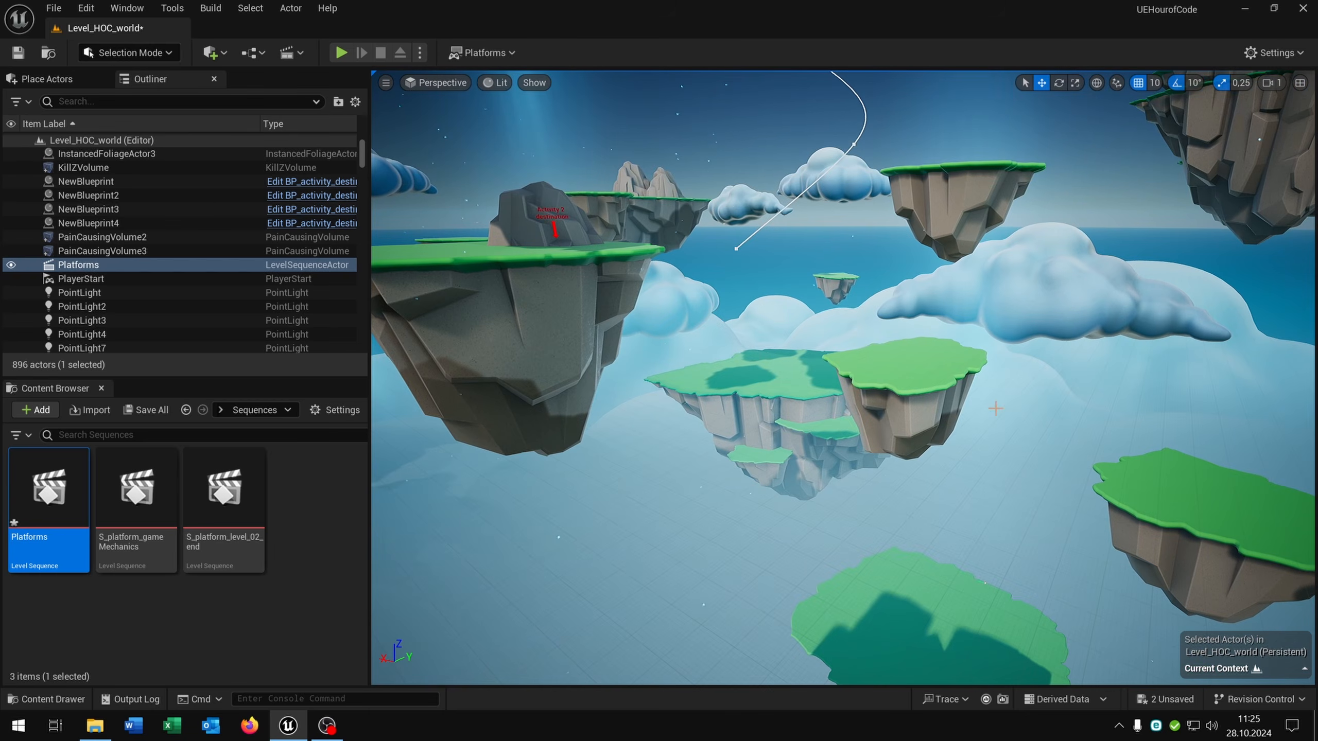
pyautogui.click(906, 377)
pyautogui.rightClick(914, 398)
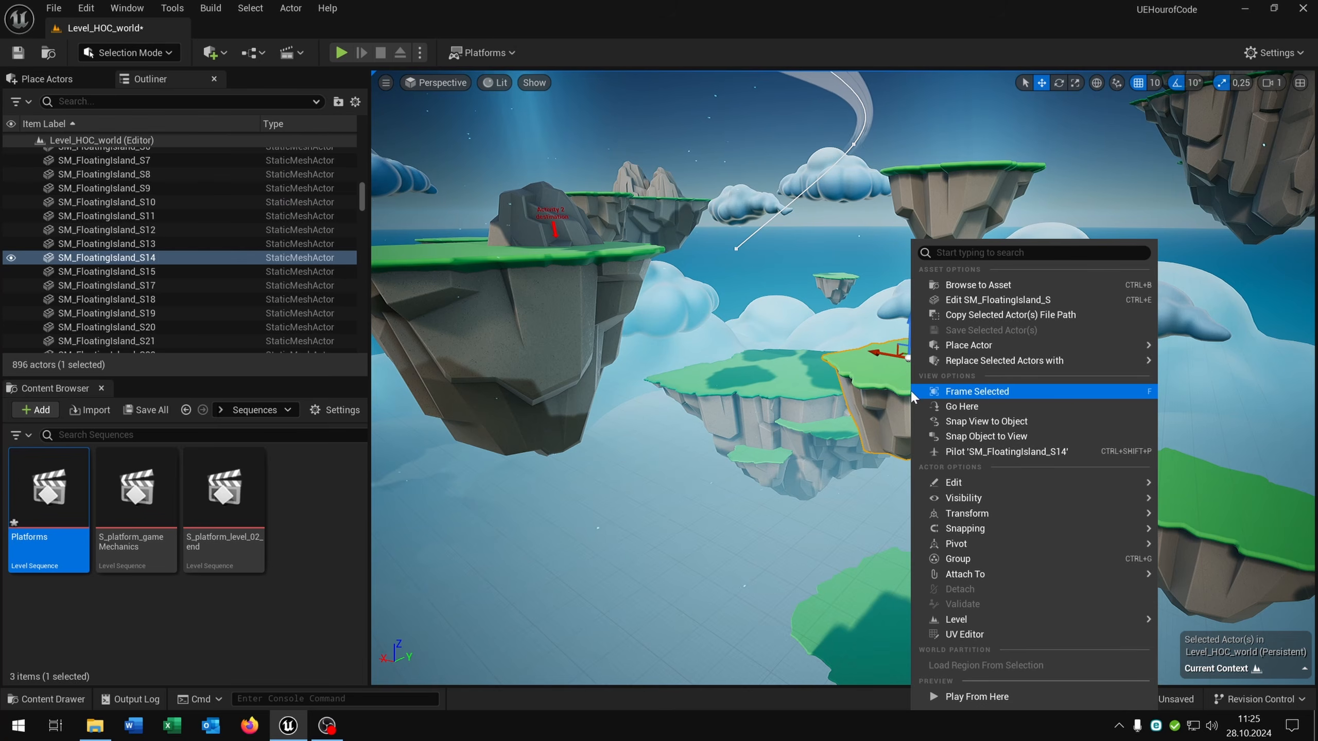
pyautogui.click(989, 286)
pyautogui.moveTo(960, 332); pyautogui.dragTo(830, 291, button='right')
pyautogui.moveTo(656, 462)
pyautogui.mouseDown(button='right')
pyautogui.moveTo(649, 431)
pyautogui.moveTo(656, 462)
pyautogui.mouseUp(button='right')
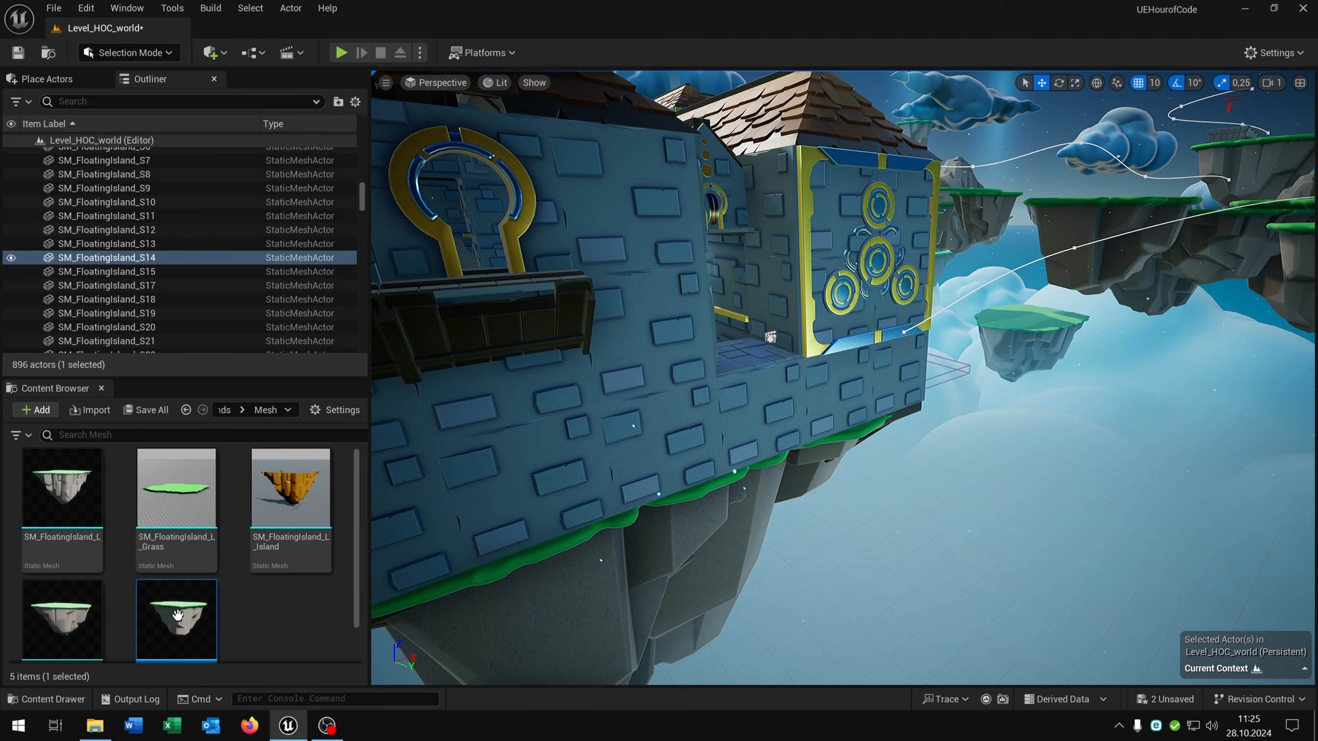
# Place a new SM_FloatingIsland_S instance beside the castle and shift it along the castle wall
pyautogui.moveTo(176, 617); pyautogui.dragTo(937, 430)
pyautogui.moveTo(1017, 426); pyautogui.dragTo(1033, 468, button='right')
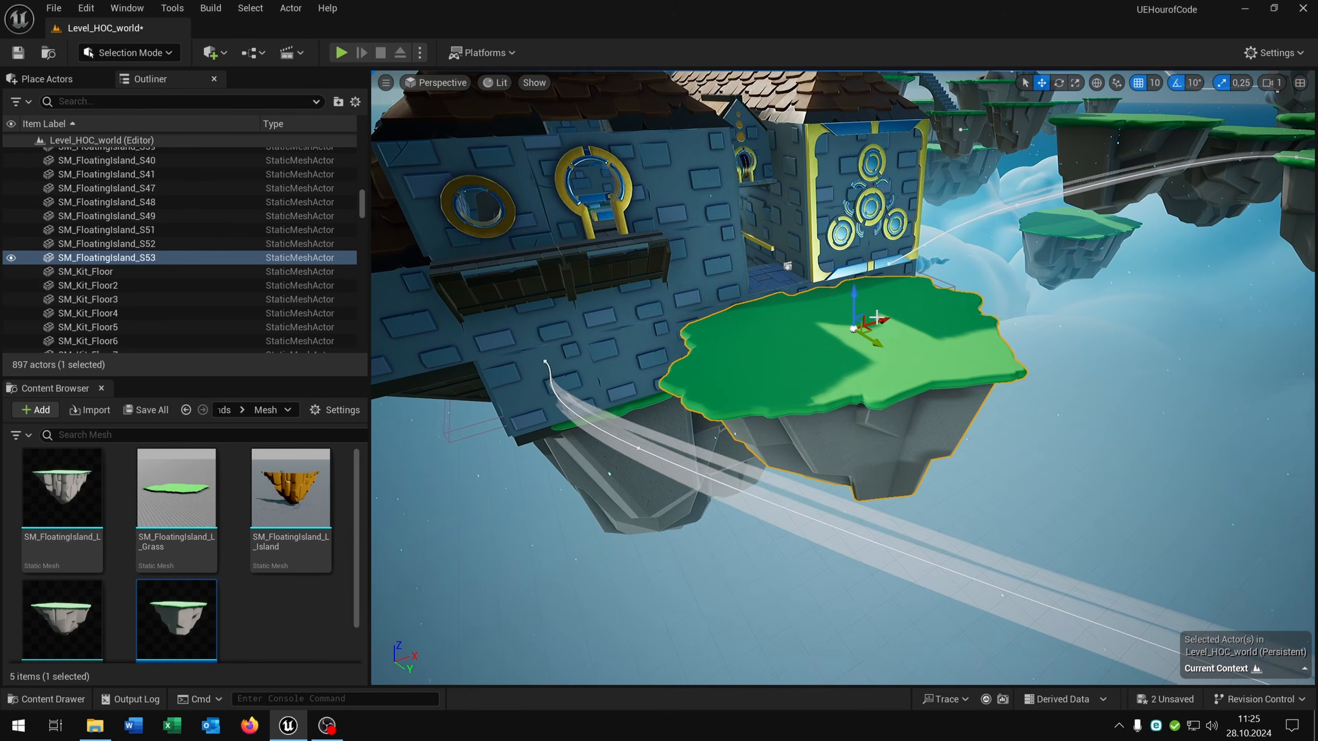
pyautogui.moveTo(877, 318); pyautogui.dragTo(705, 407)
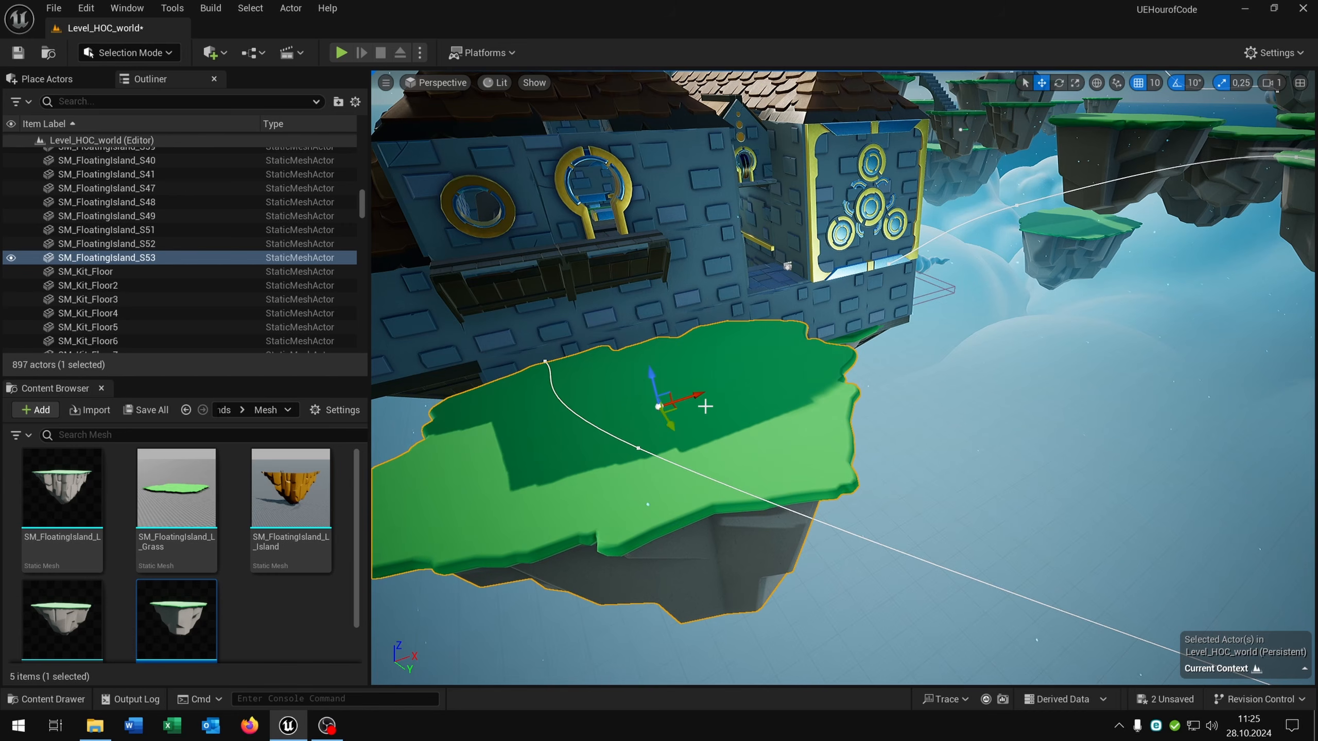
pyautogui.moveTo(727, 416); pyautogui.dragTo(768, 400, button='right')
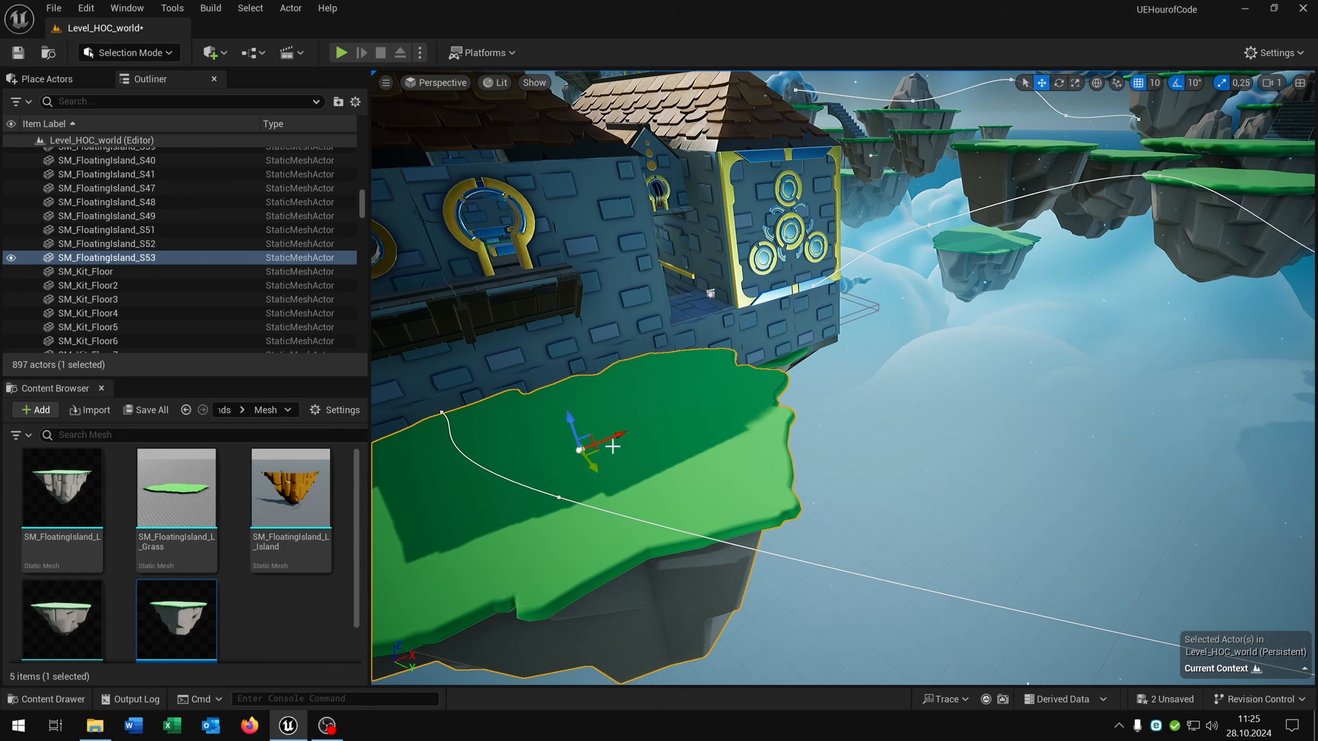
# Duplicate the new floating island and move the copy across the gap toward the Activity 2 destination island
pyautogui.keyDown('alt'); pyautogui.moveTo(618, 435); pyautogui.dragTo(1160, 377); pyautogui.keyUp('alt')
pyautogui.press('s')
pyautogui.moveTo(1159, 377); pyautogui.dragTo(1255, 389, button='right')
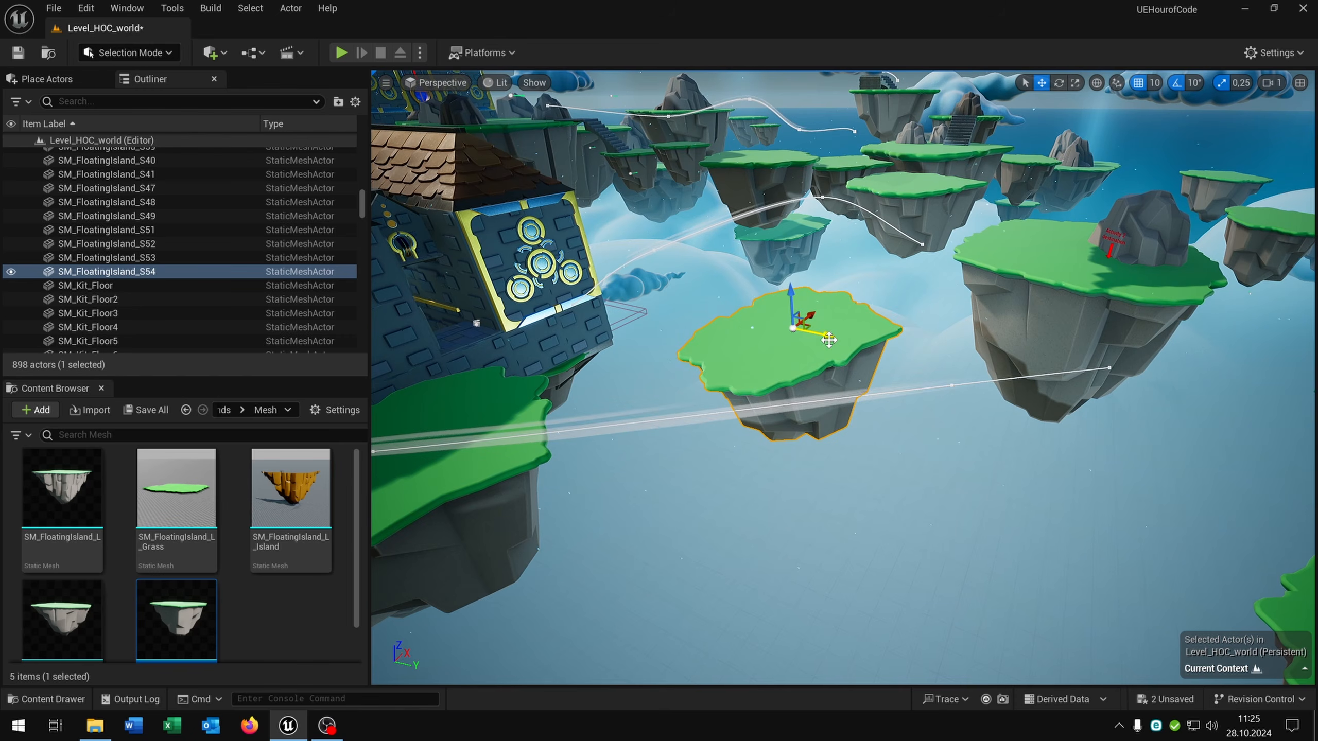
pyautogui.moveTo(829, 340); pyautogui.dragTo(1068, 388)
pyautogui.moveTo(1068, 388); pyautogui.dragTo(1183, 345, button='right')
pyautogui.press('w')
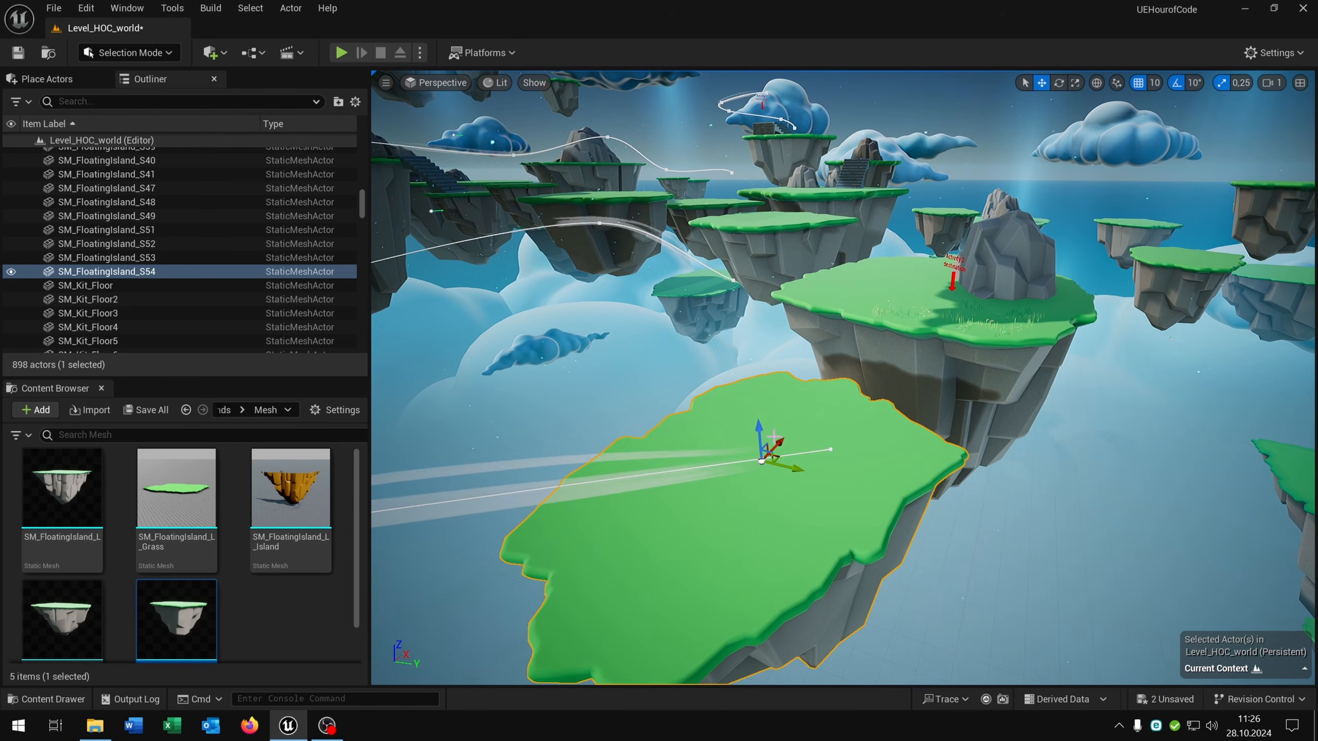
# Fine-tune the duplicated island's position so that it sits against the edge of the Activity 2 destination island
pyautogui.moveTo(779, 442); pyautogui.dragTo(852, 370)
pyautogui.moveTo(853, 370); pyautogui.dragTo(799, 473, button='right')
pyautogui.press('w')
pyautogui.press('w')
pyautogui.press('s')
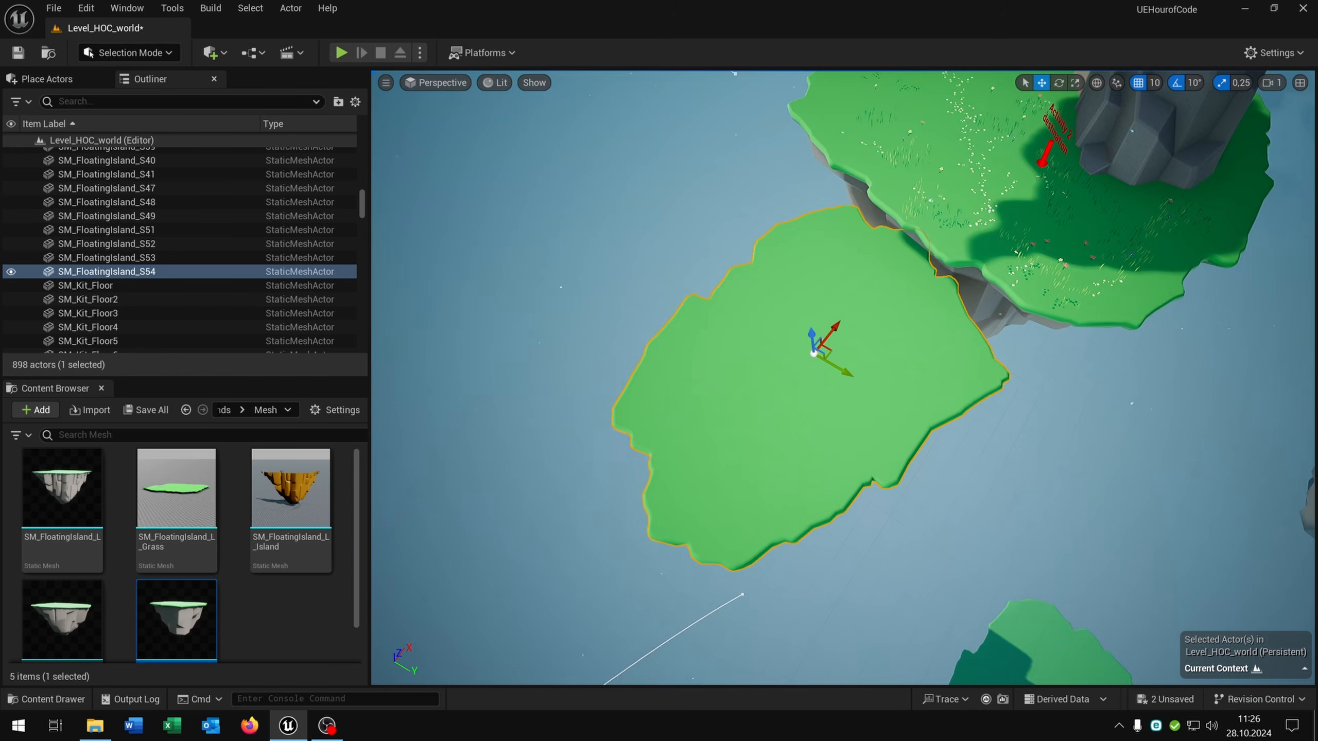
pyautogui.moveTo(903, 441); pyautogui.dragTo(946, 339, button='right')
pyautogui.moveTo(732, 426); pyautogui.dragTo(647, 426)
pyautogui.moveTo(646, 427); pyautogui.dragTo(800, 421, button='right')
pyautogui.press('a')
pyautogui.press('s')
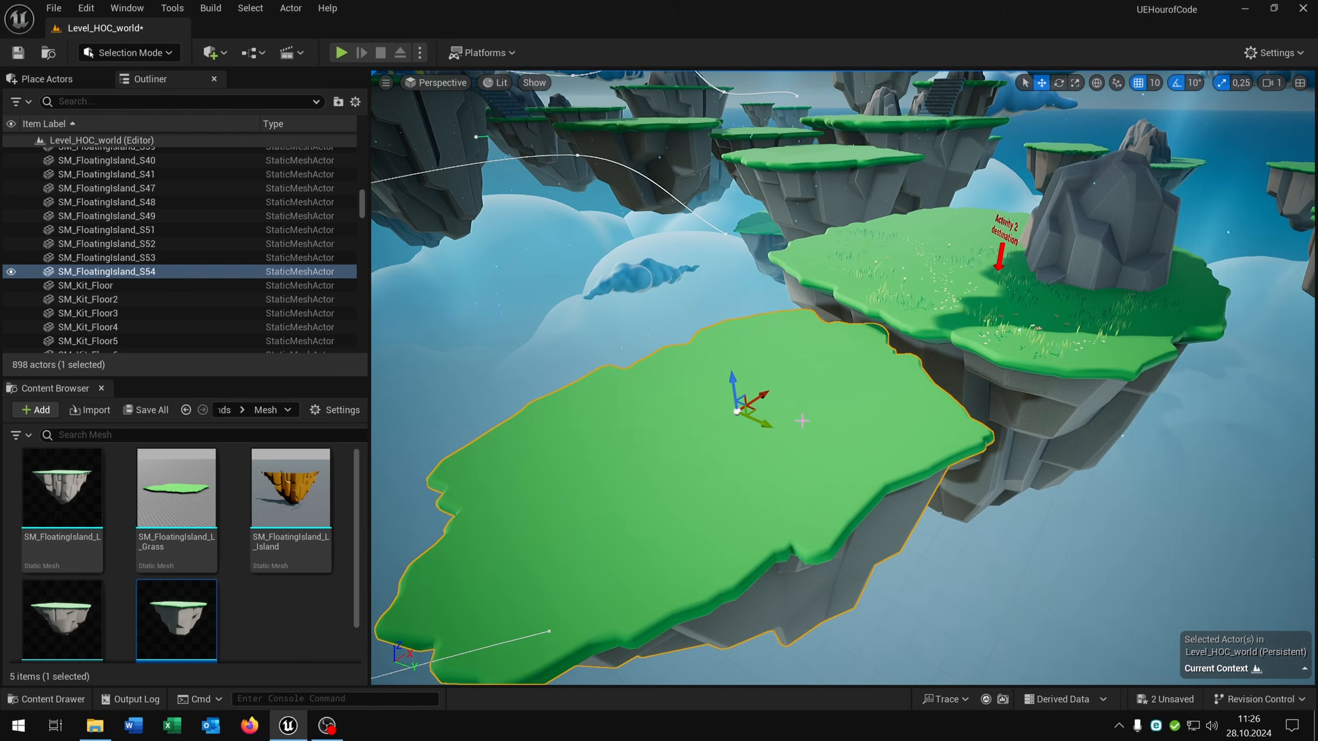
pyautogui.moveTo(757, 399); pyautogui.dragTo(692, 379)
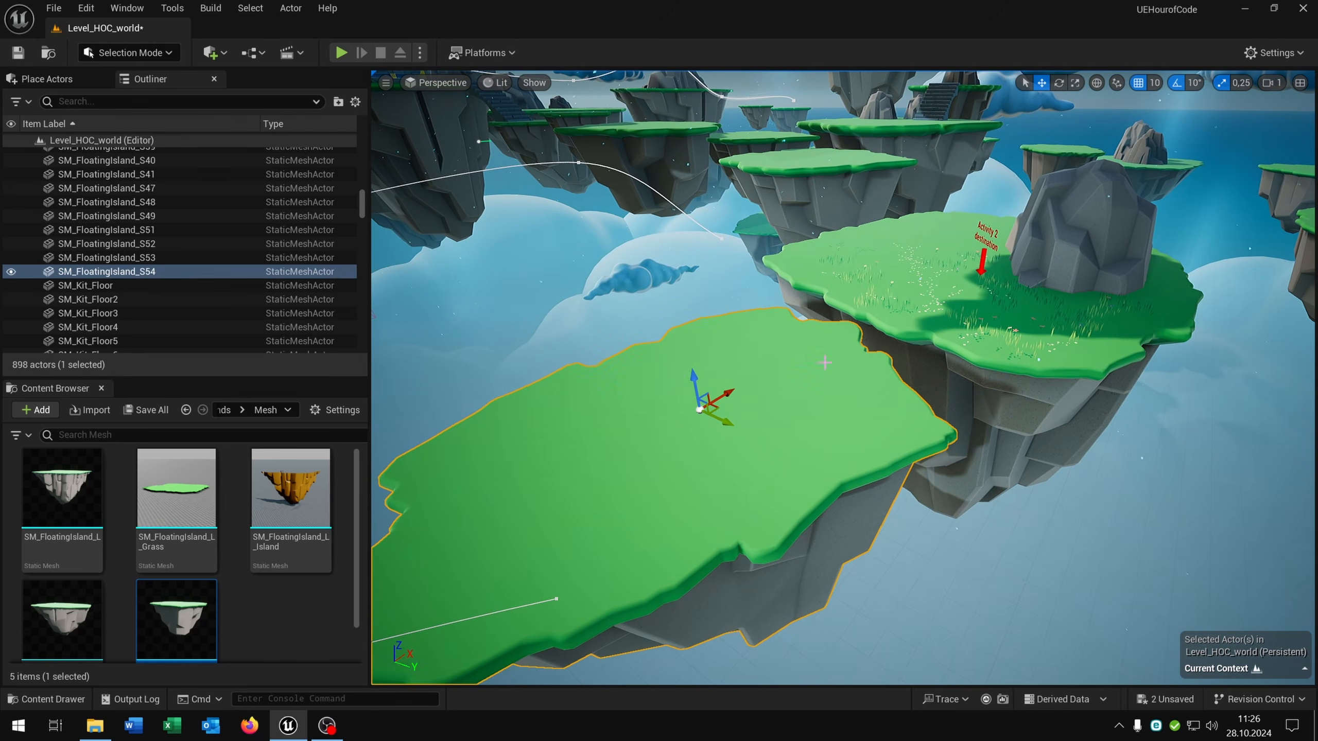
# Find the Platforms sequence asset through its actor in the castle opening and open it in the Sequencer
pyautogui.press('w')
pyautogui.moveTo(692, 378); pyautogui.dragTo(667, 345, button='right')
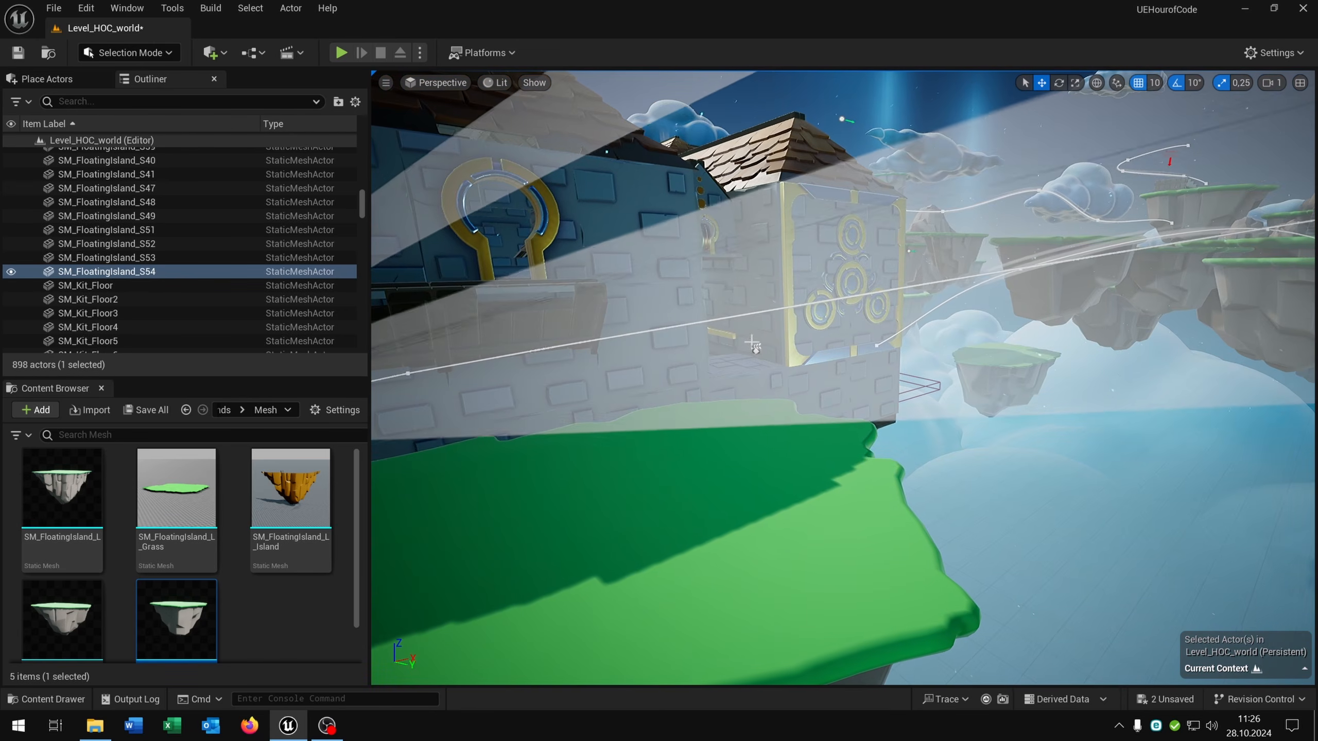
pyautogui.click(818, 403)
pyautogui.press('w')
pyautogui.moveTo(818, 403); pyautogui.dragTo(773, 400, button='right')
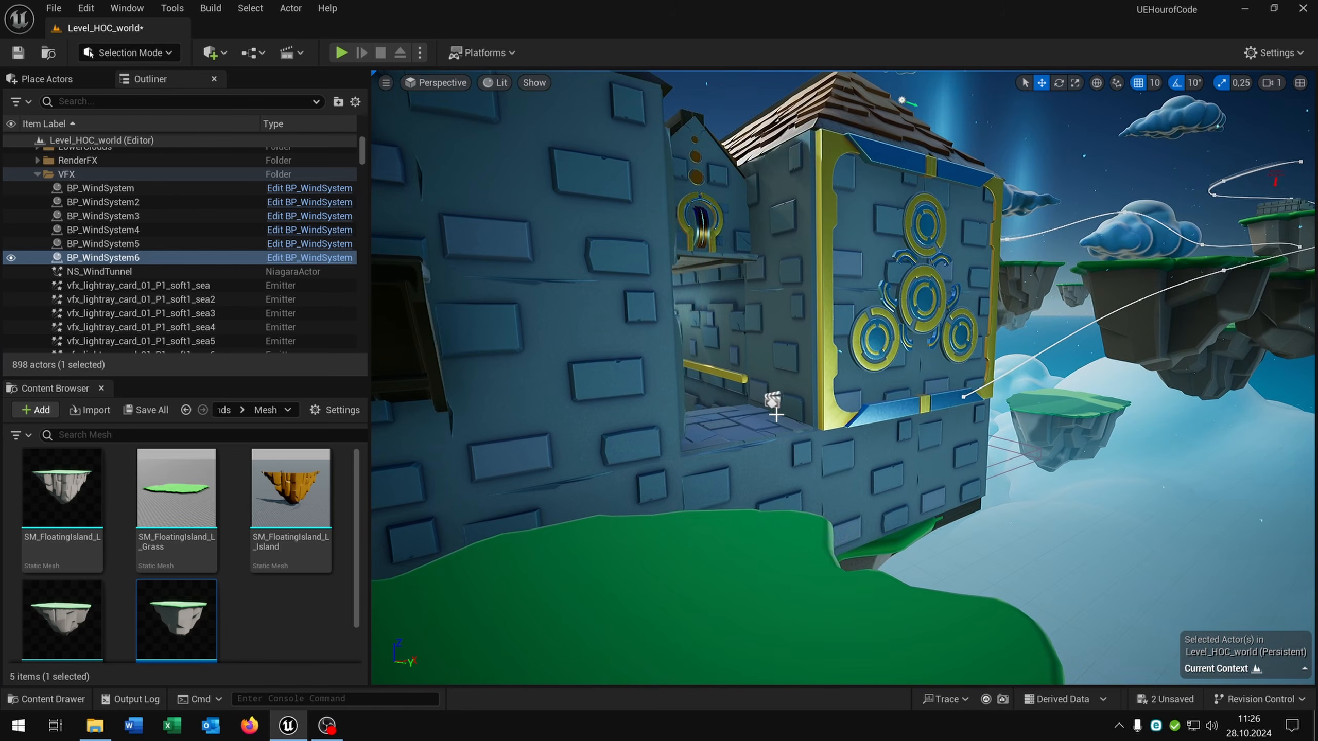
pyautogui.click(771, 400)
pyautogui.rightClick(773, 403)
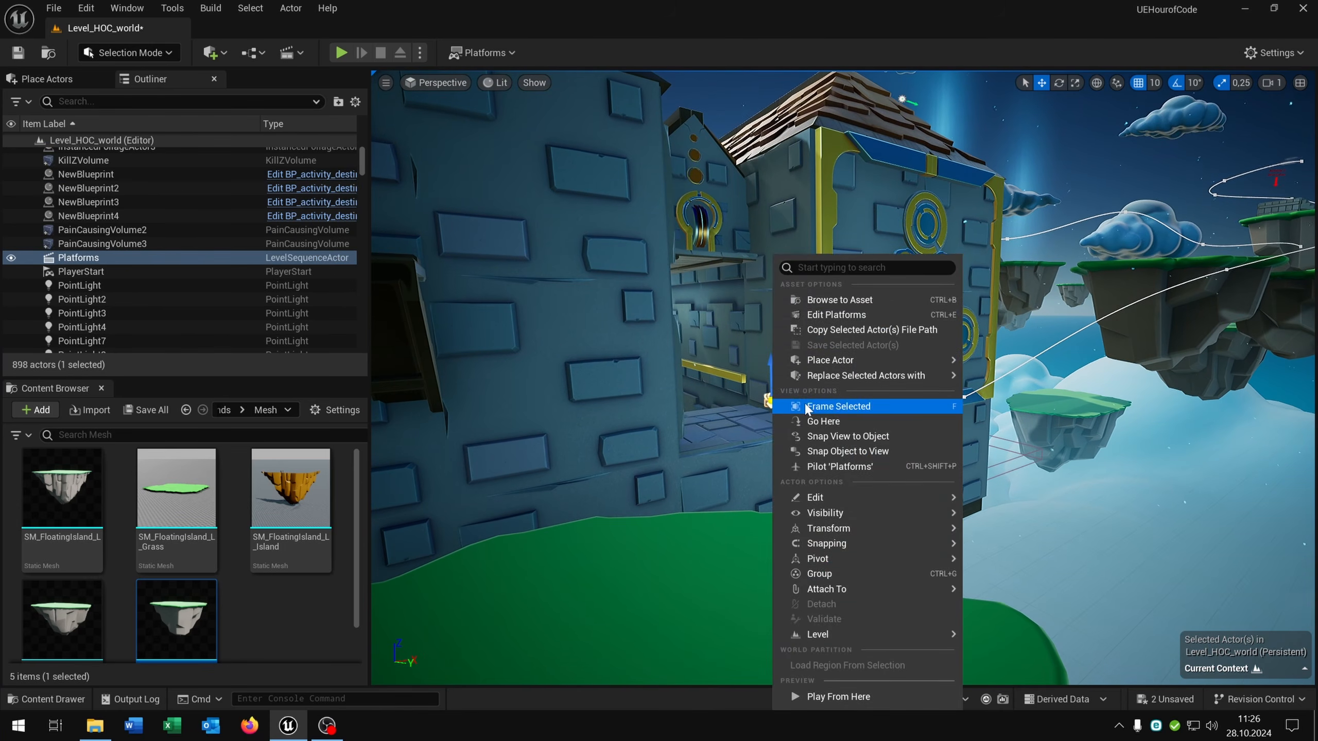
pyautogui.click(852, 301)
pyautogui.press('s')
pyautogui.moveTo(965, 473); pyautogui.dragTo(1002, 522, button='right')
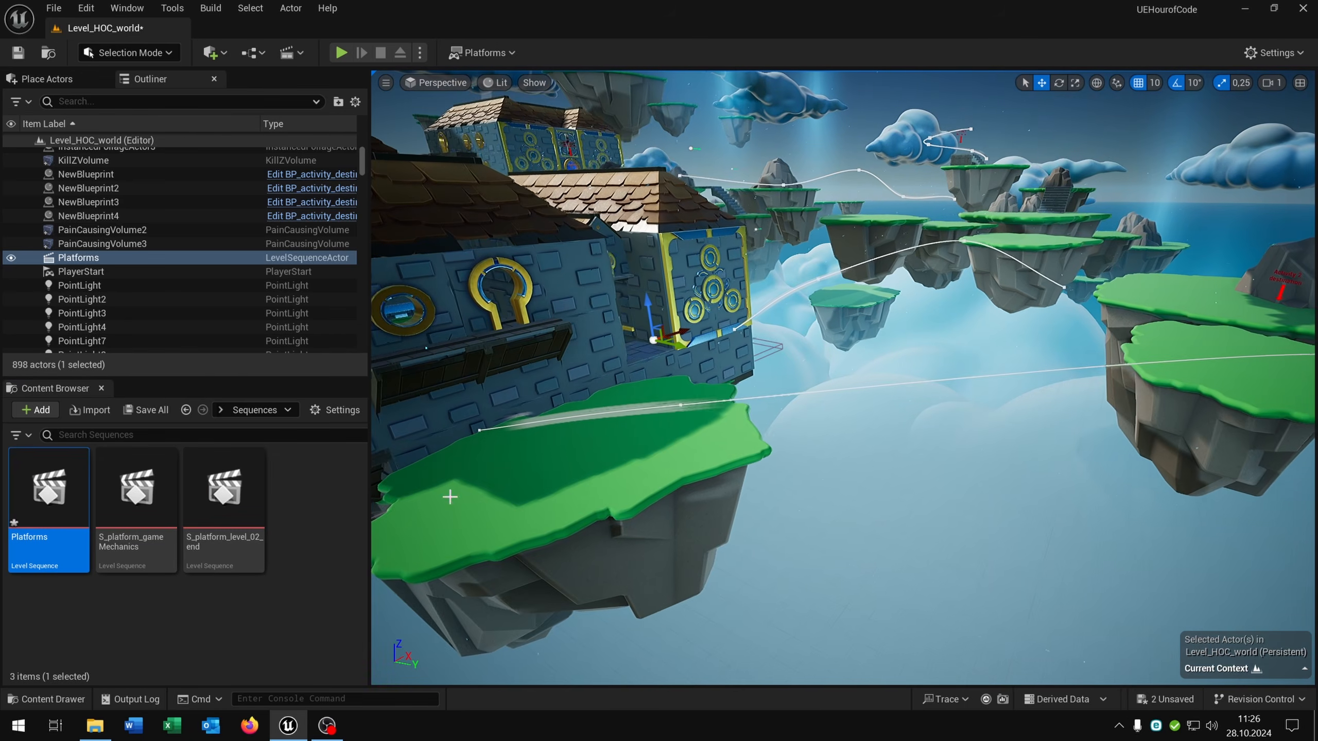
pyautogui.doubleClick(72, 514)
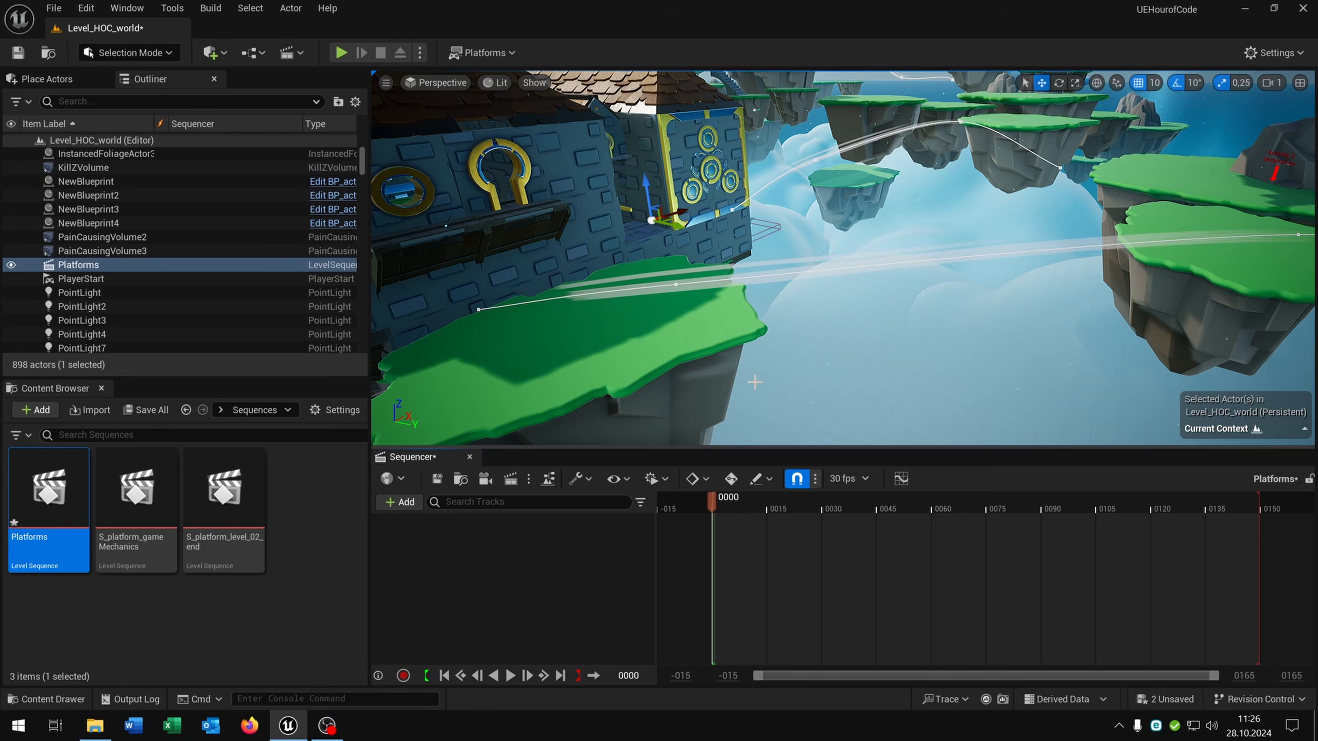
# Add the floating island beside the castle, SM_FloatingIsland_S53, to the Platforms sequence as an actor track
pyautogui.click(643, 338)
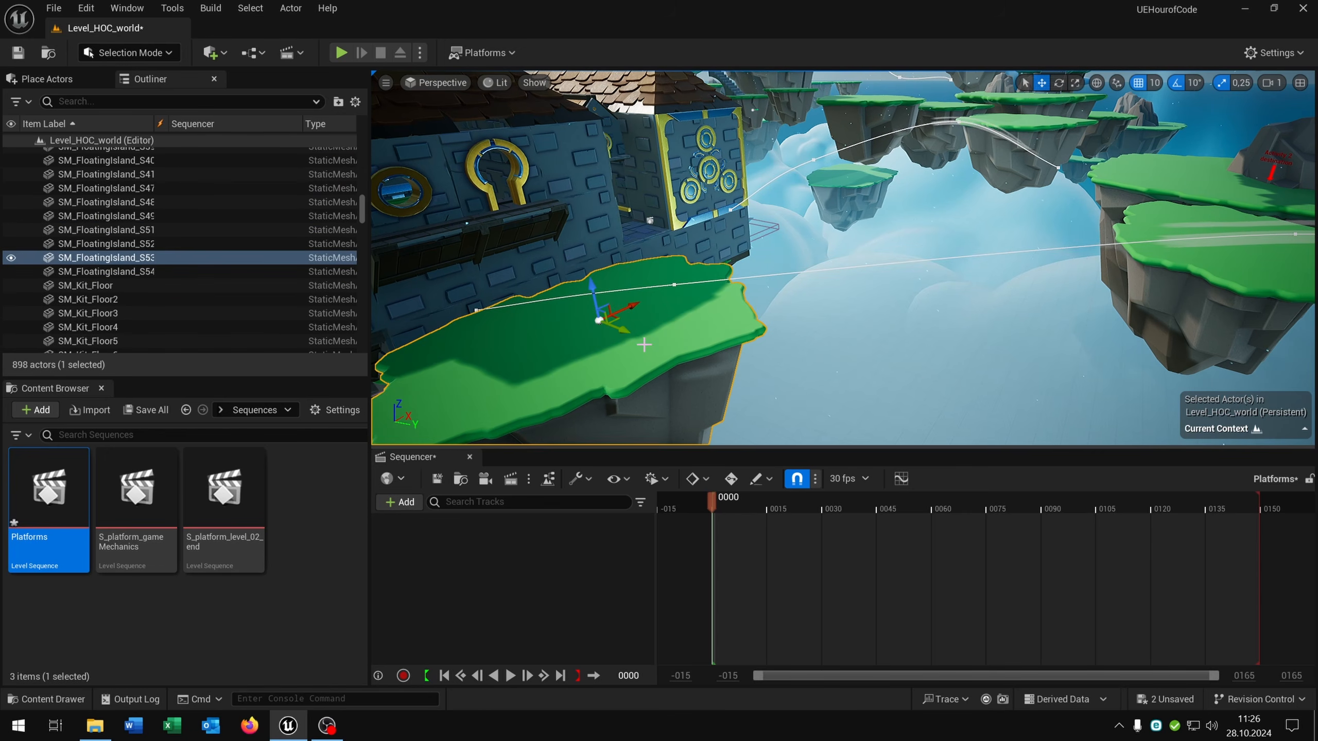
pyautogui.click(401, 502)
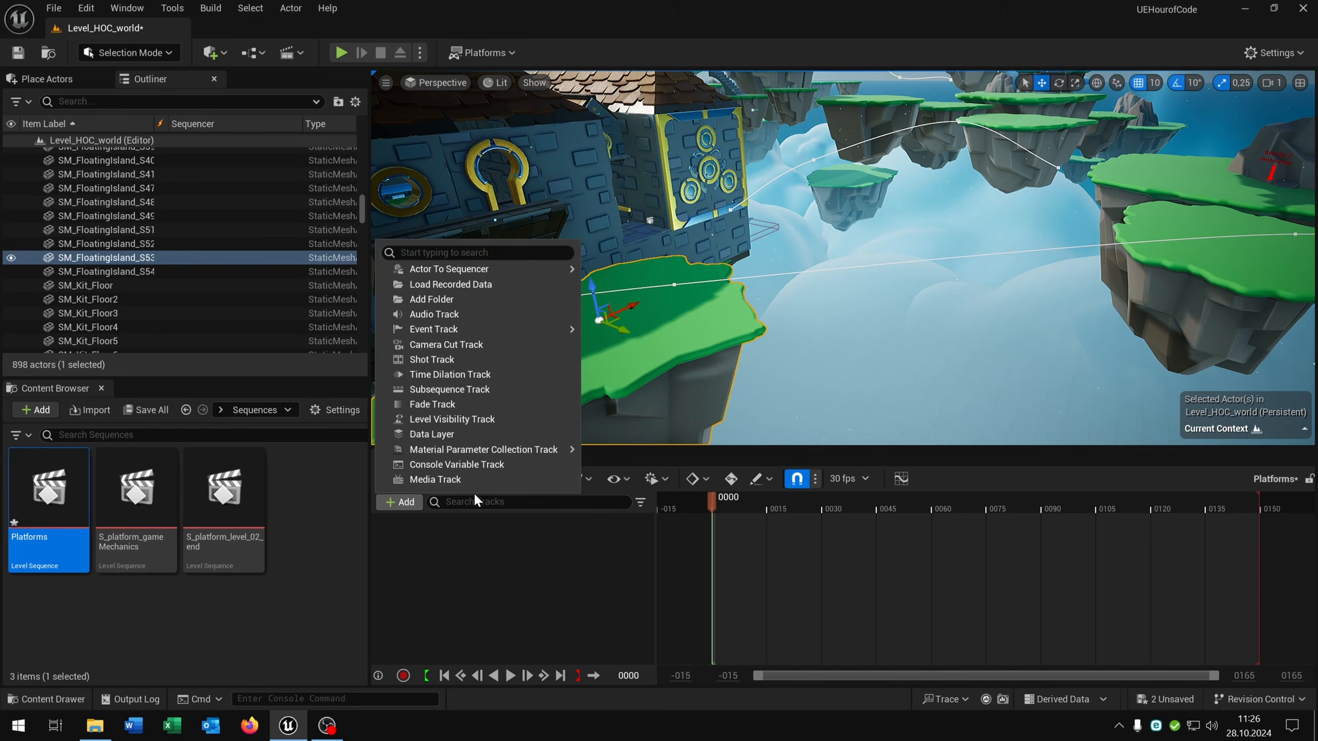
pyautogui.moveTo(521, 266)
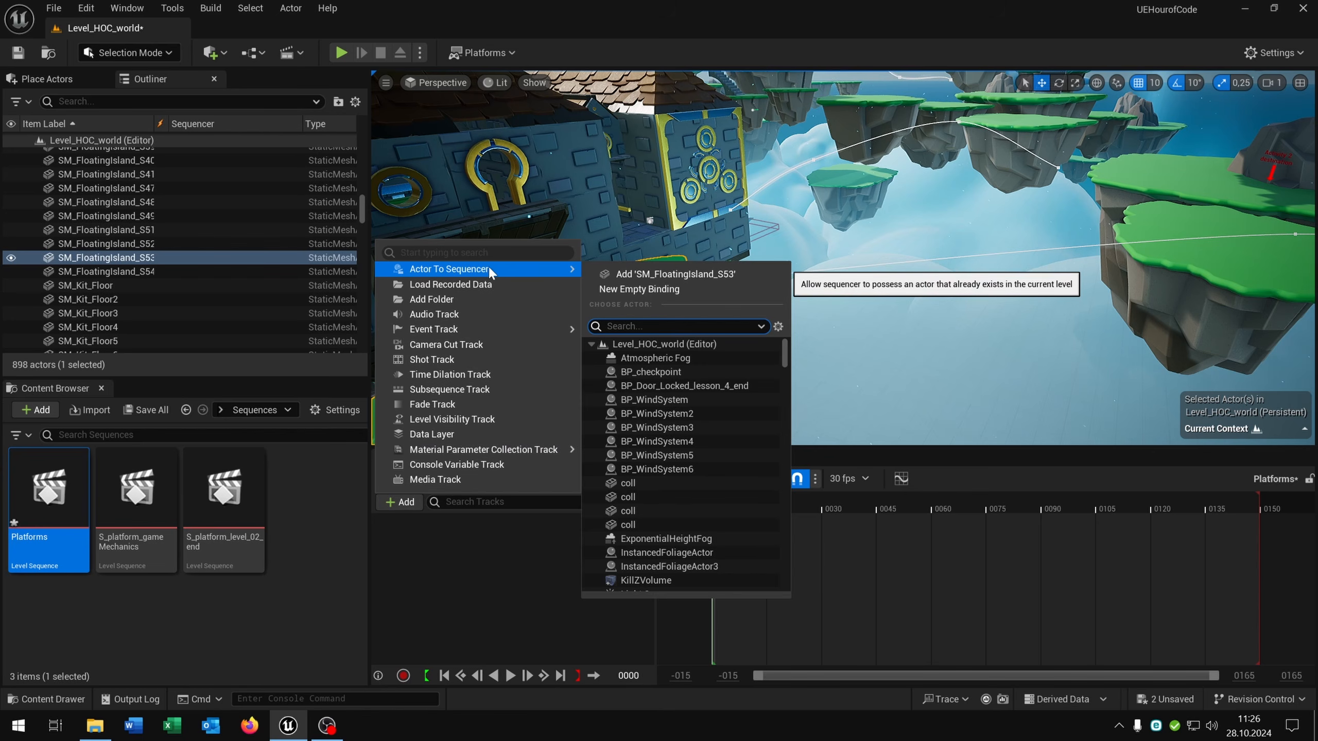
pyautogui.click(660, 275)
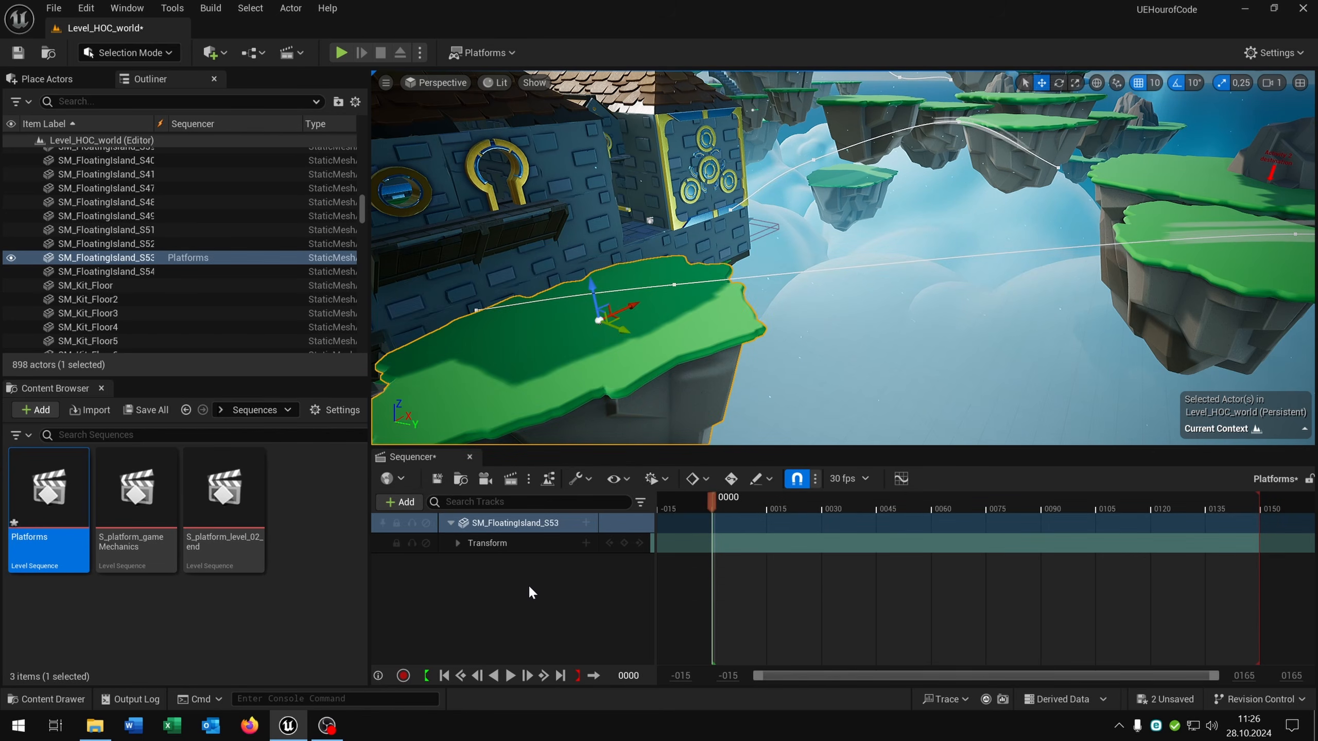
# Add the floating island near the Activity 2 destination, SM_FloatingIsland_S54, to the Platforms sequence as an actor track
pyautogui.click(1193, 270)
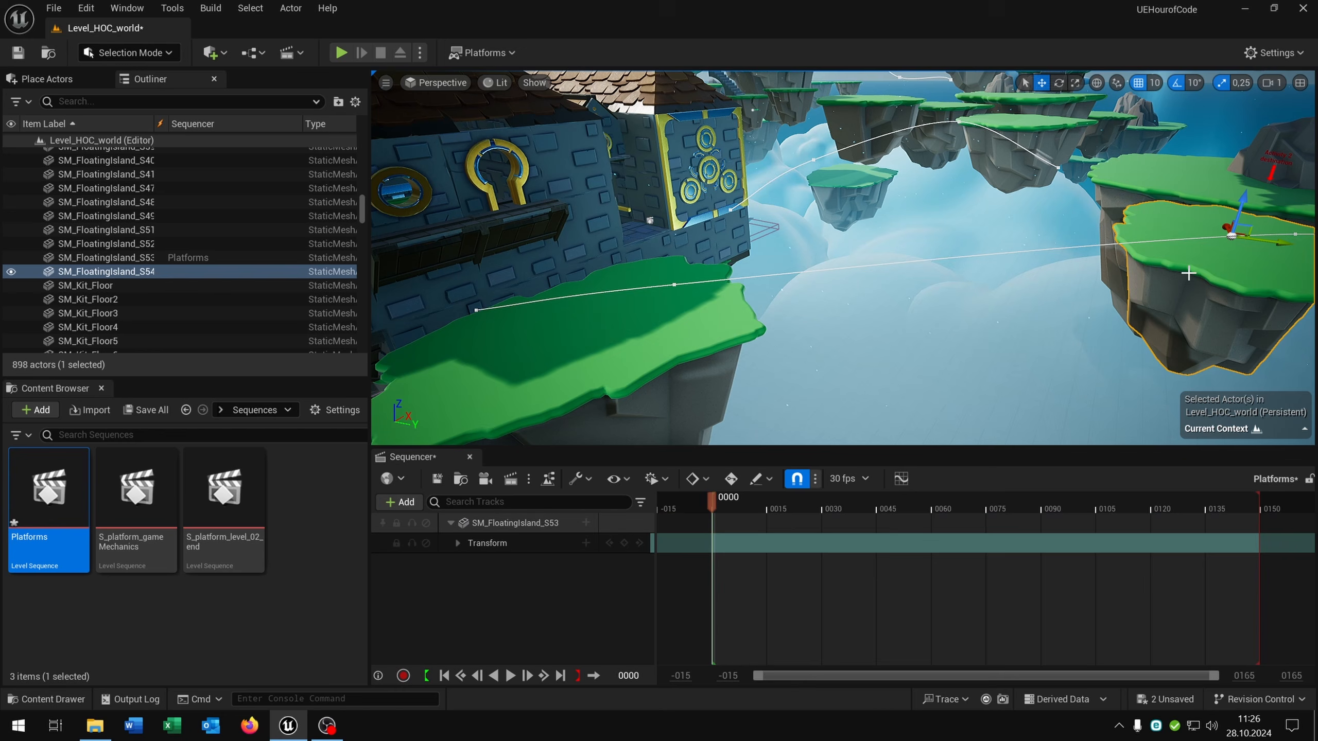
pyautogui.click(399, 502)
pyautogui.moveTo(506, 268)
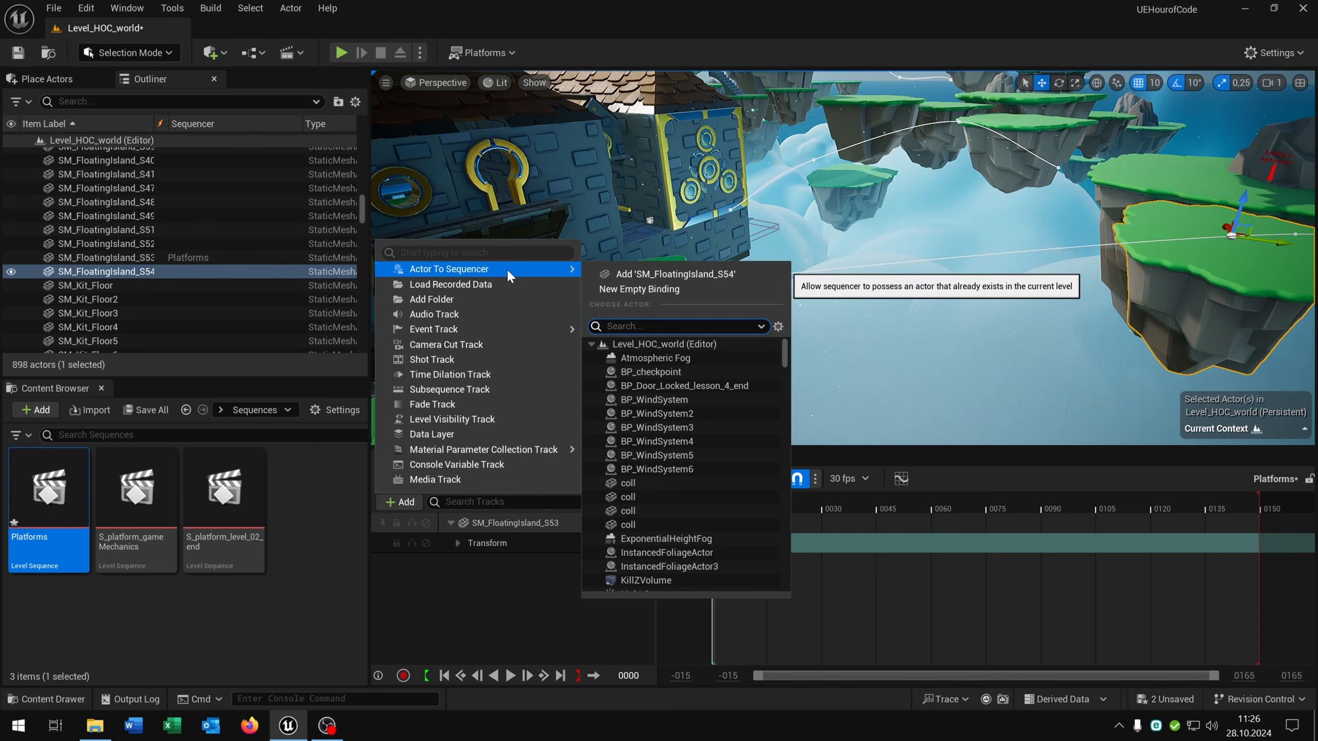
pyautogui.click(670, 280)
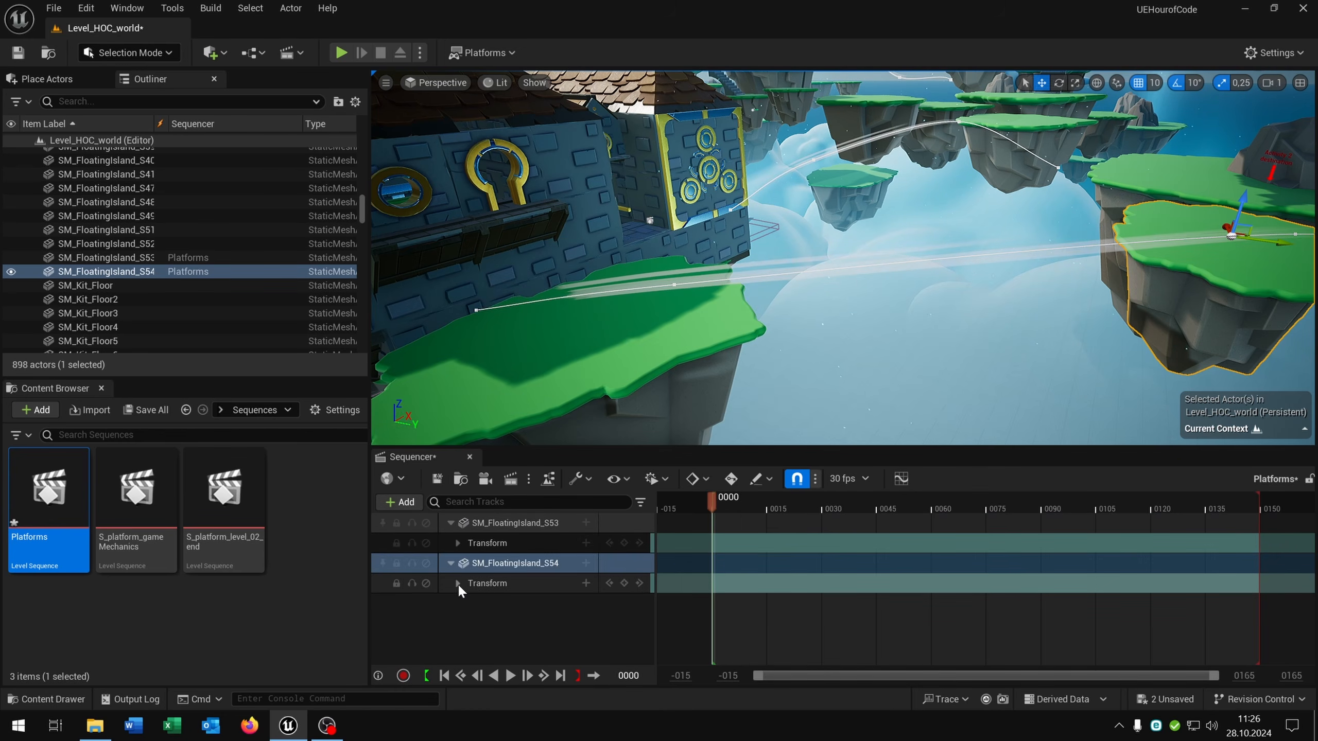
# Expand the Transform tracks of SM_FloatingIsland_S53 and SM_FloatingIsland_S54 and enlarge the Sequencer area to show their channels
pyautogui.click(457, 543)
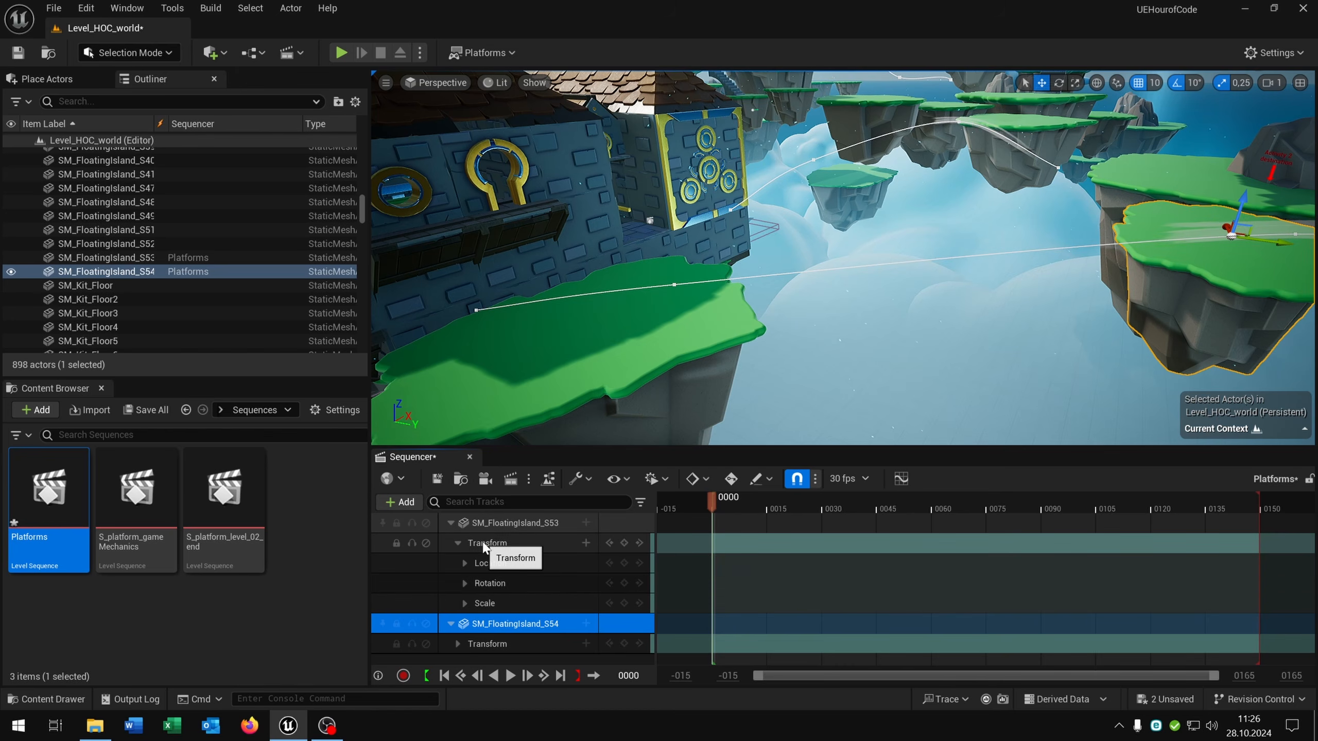
pyautogui.click(457, 642)
pyautogui.scroll(-3, 517, 580)
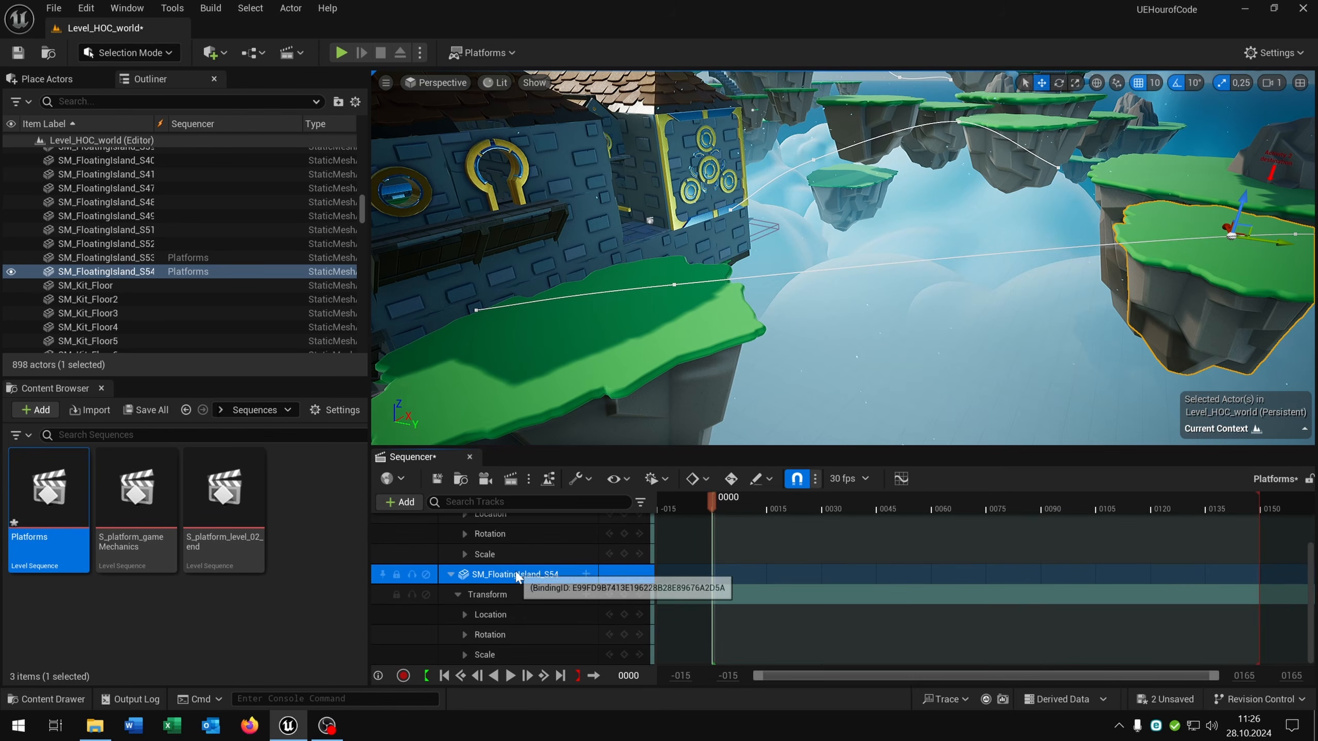
pyautogui.scroll(3, 523, 563)
pyautogui.moveTo(578, 446); pyautogui.dragTo(578, 419)
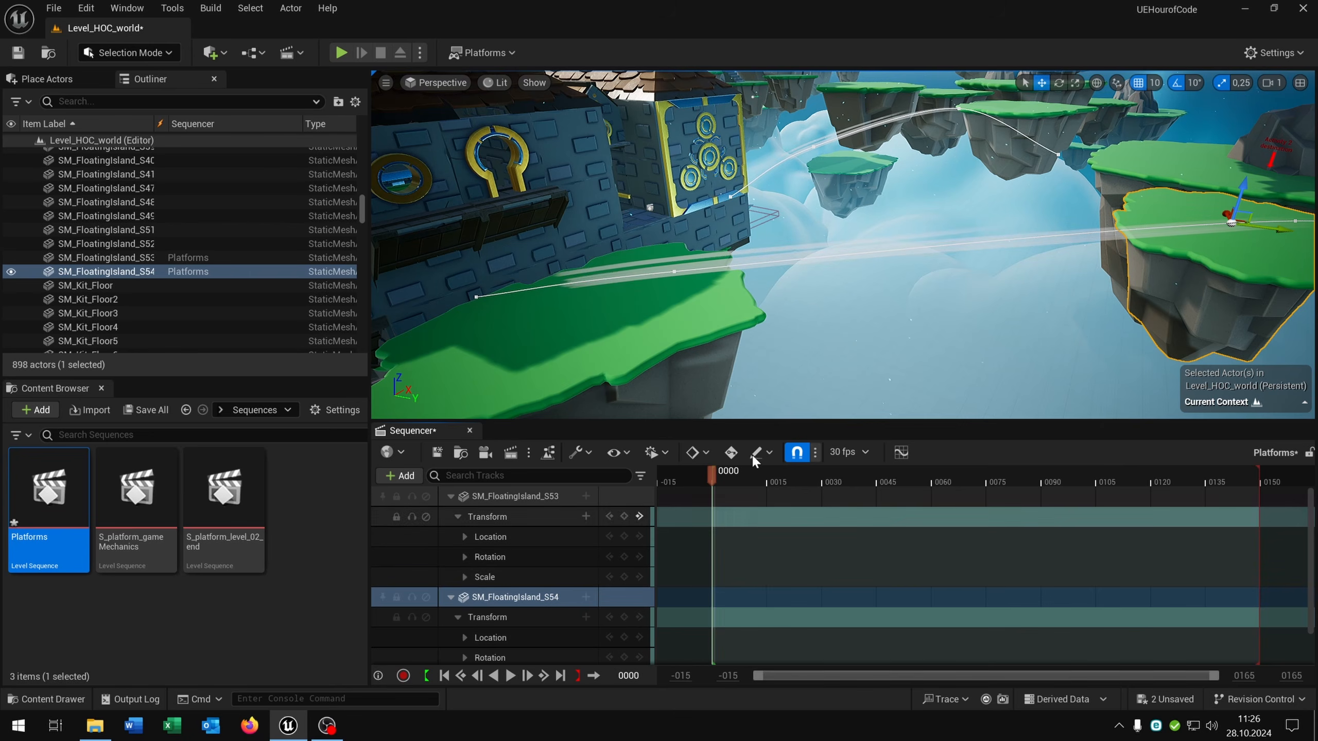
# Select the floating island beside the castle and key its location and rotation at frame 0
pyautogui.press('s')
pyautogui.moveTo(841, 312)
pyautogui.mouseDown(button='right')
pyautogui.moveTo(799, 337)
pyautogui.moveTo(836, 312)
pyautogui.mouseUp(button='right')
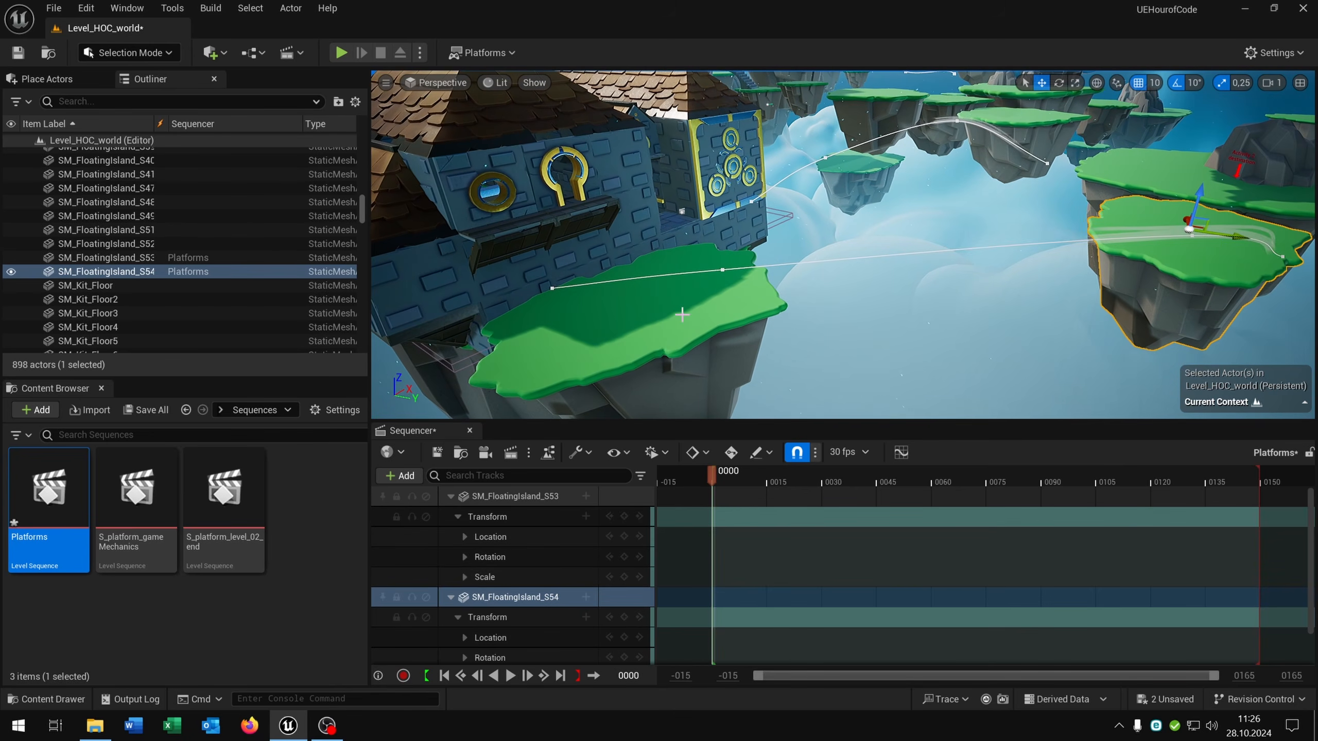
pyautogui.click(680, 313)
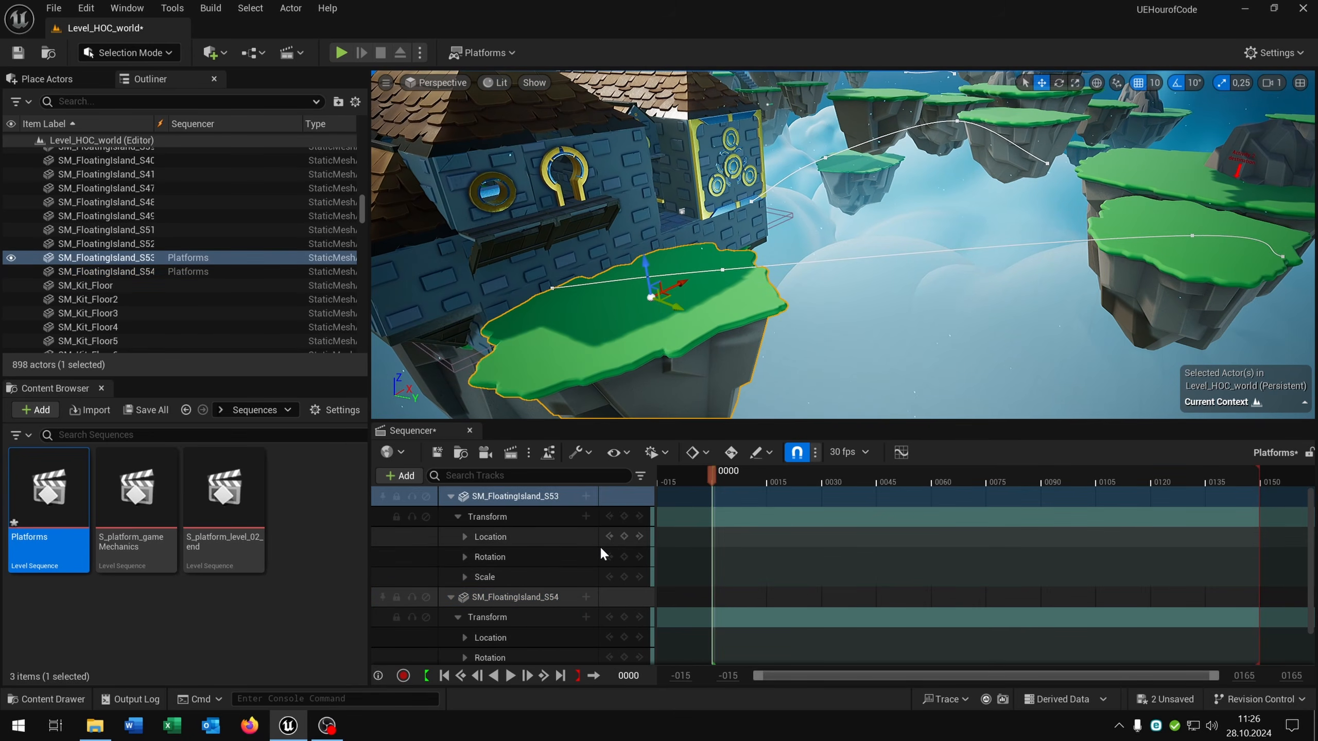
pyautogui.click(624, 537)
pyautogui.click(624, 557)
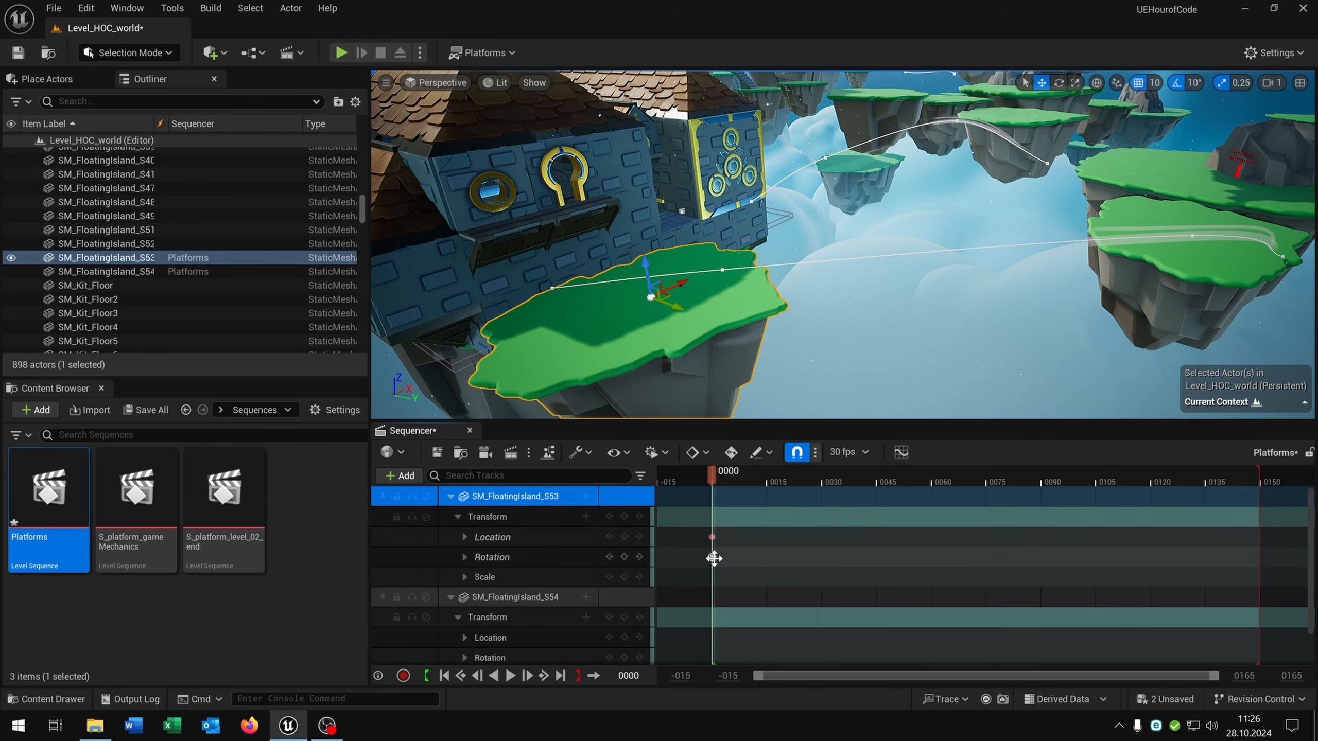
# Delete the castle-side island's location key at frame 0 and key its location and rotation there again
pyautogui.click(712, 537)
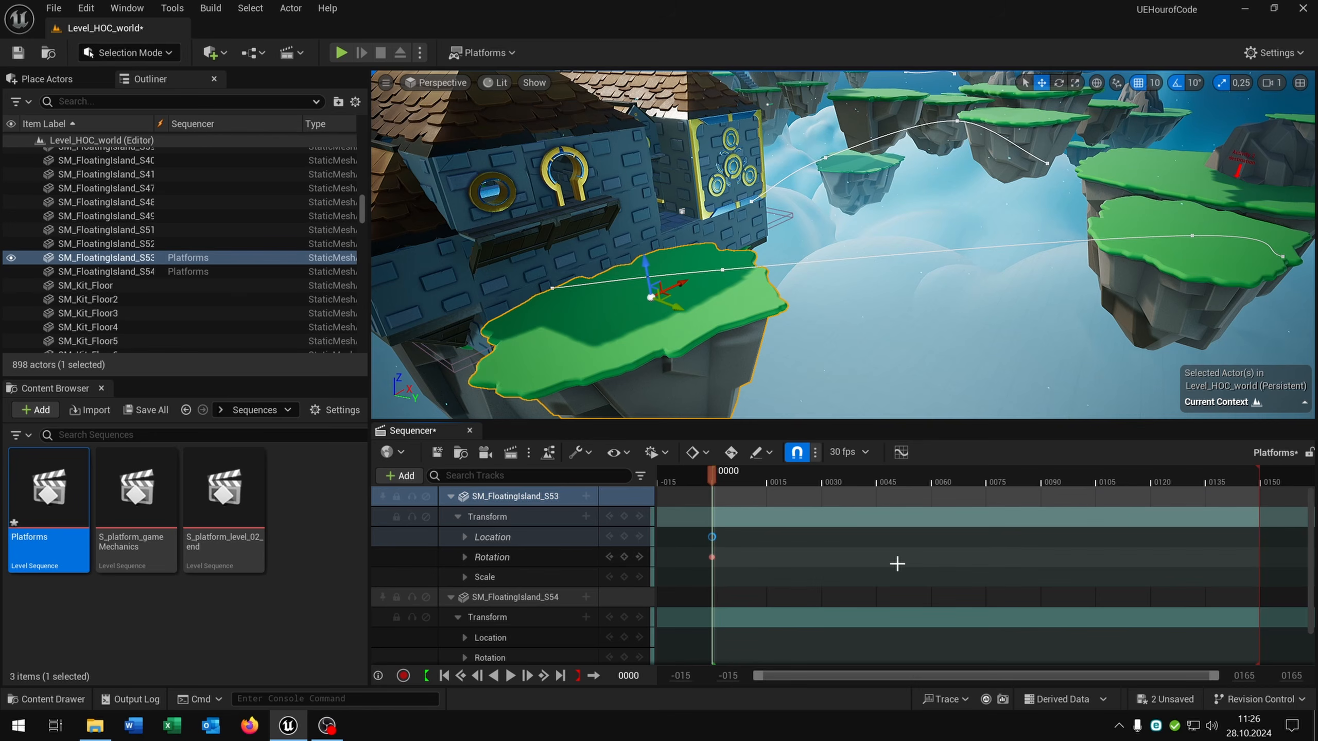
pyautogui.press('Delete')
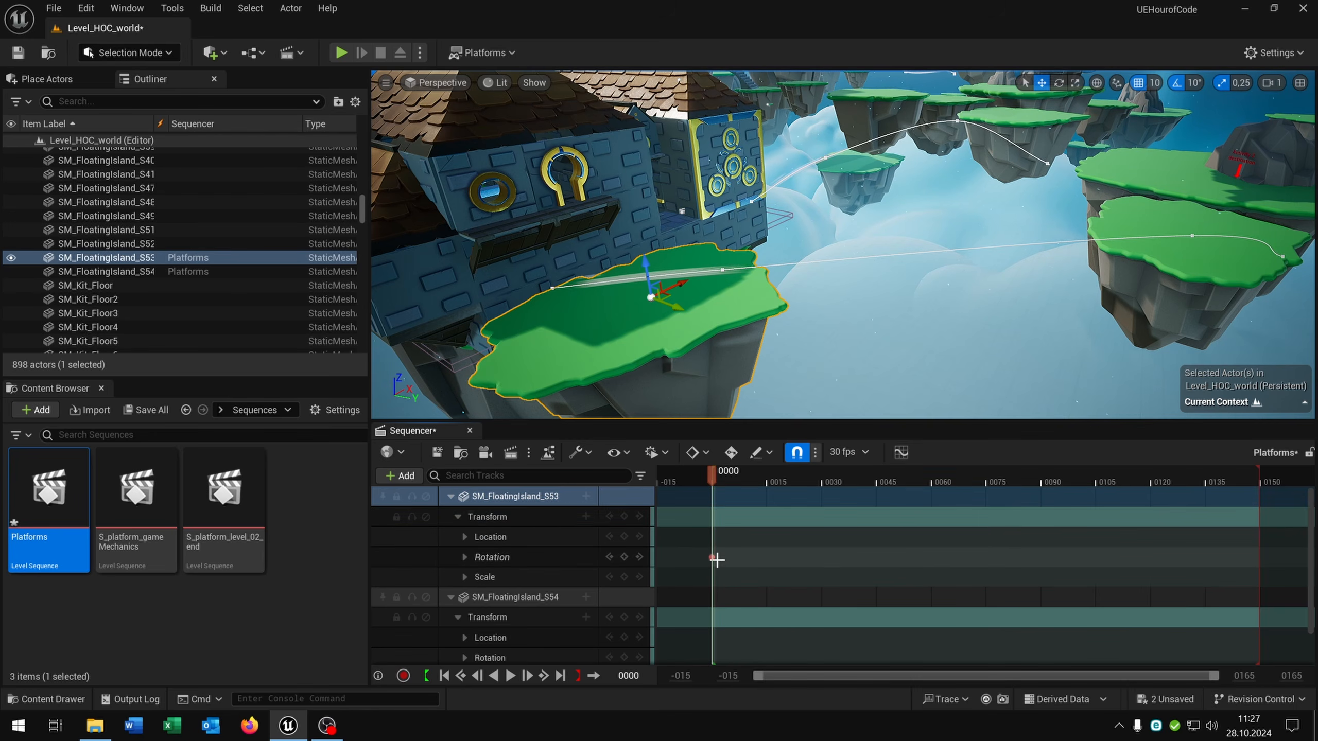
pyautogui.click(624, 537)
pyautogui.click(624, 557)
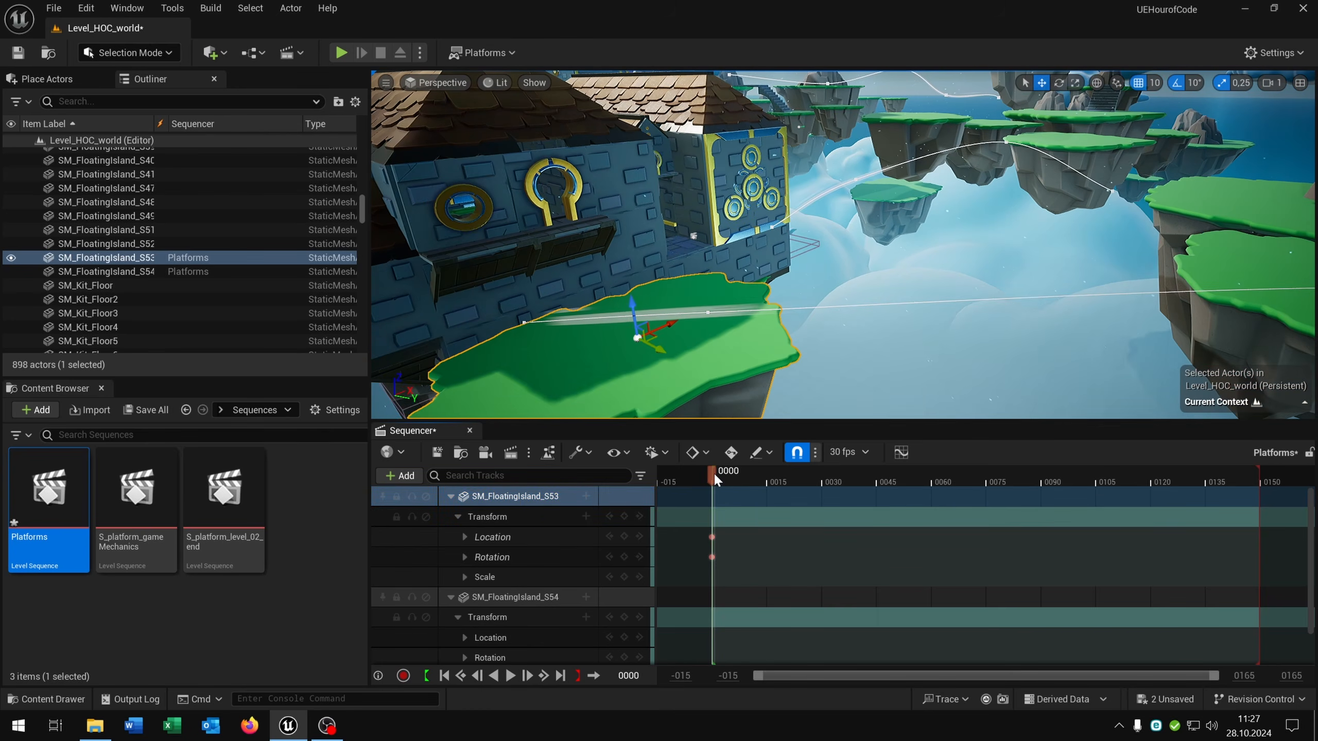
# At frame 75, move SM_FloatingIsland_S53 along its X axis past the castle wall and key its location and rotation
pyautogui.moveTo(713, 472); pyautogui.dragTo(985, 473)
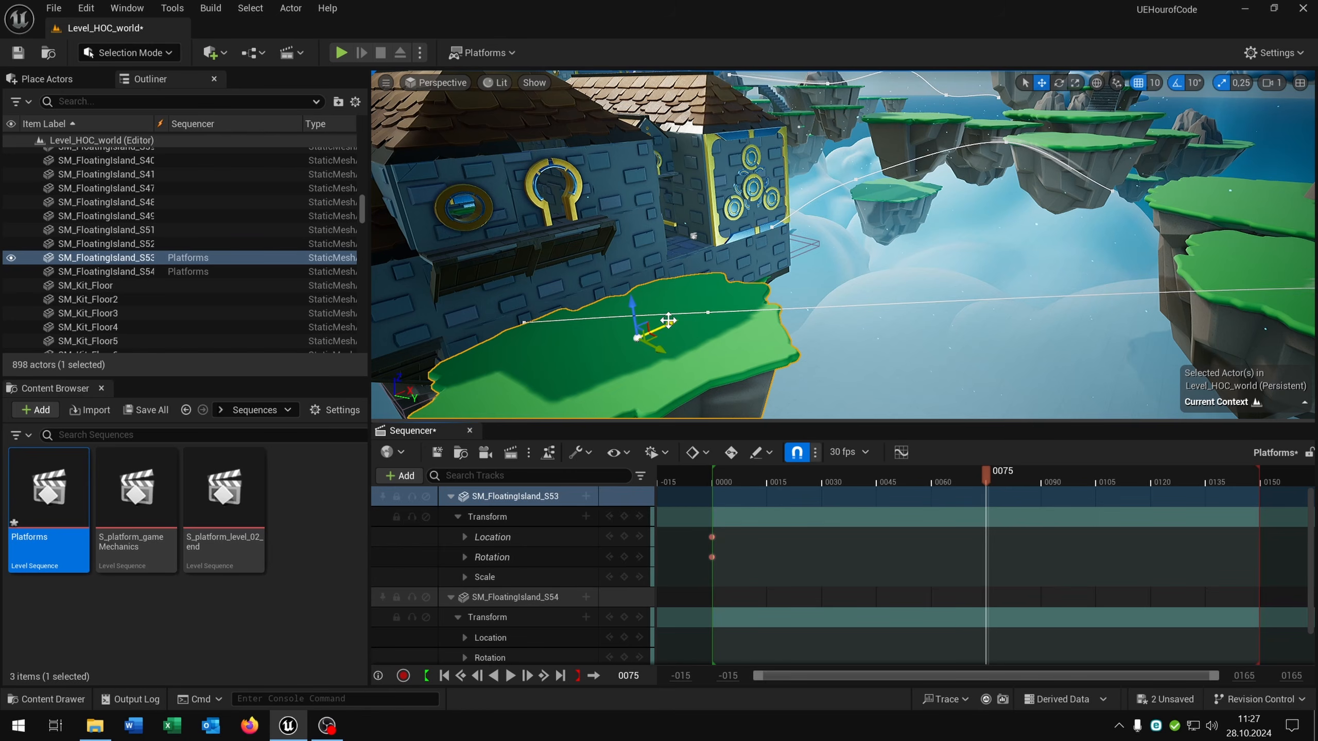
pyautogui.moveTo(671, 321); pyautogui.dragTo(863, 239)
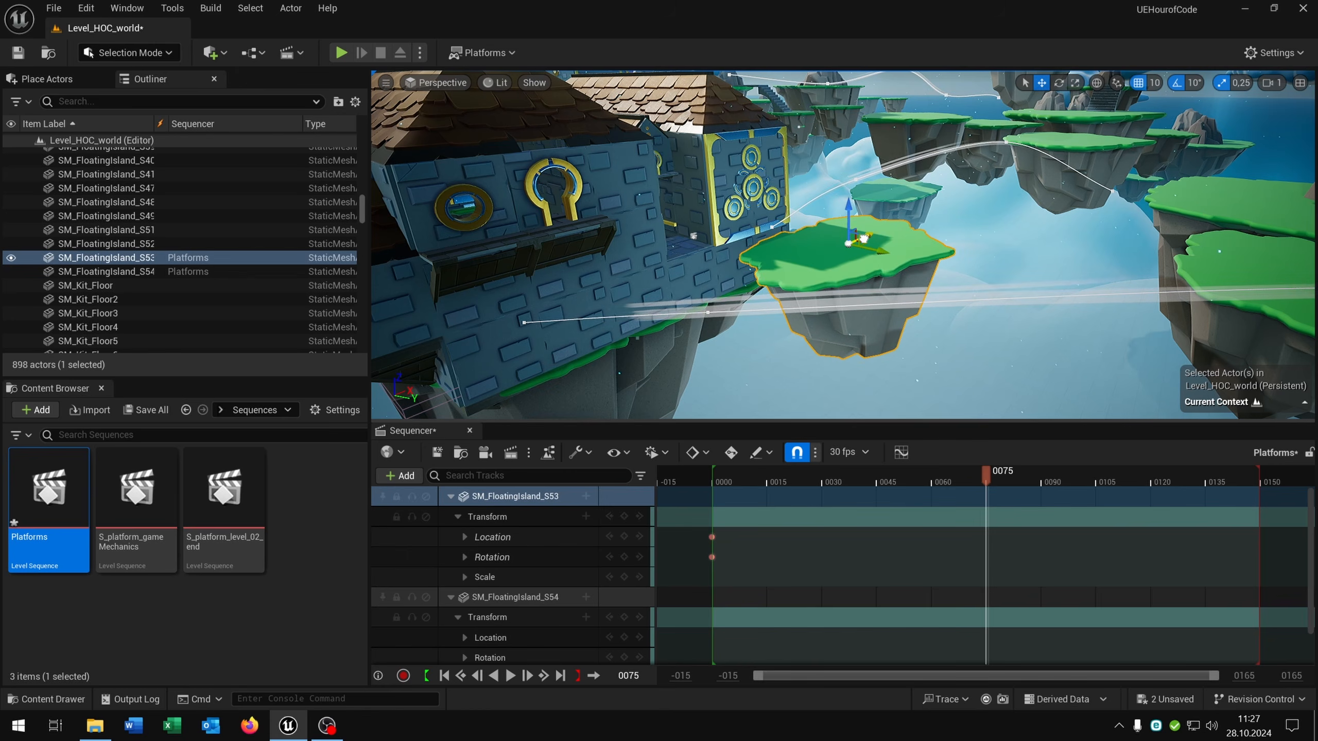
pyautogui.click(624, 537)
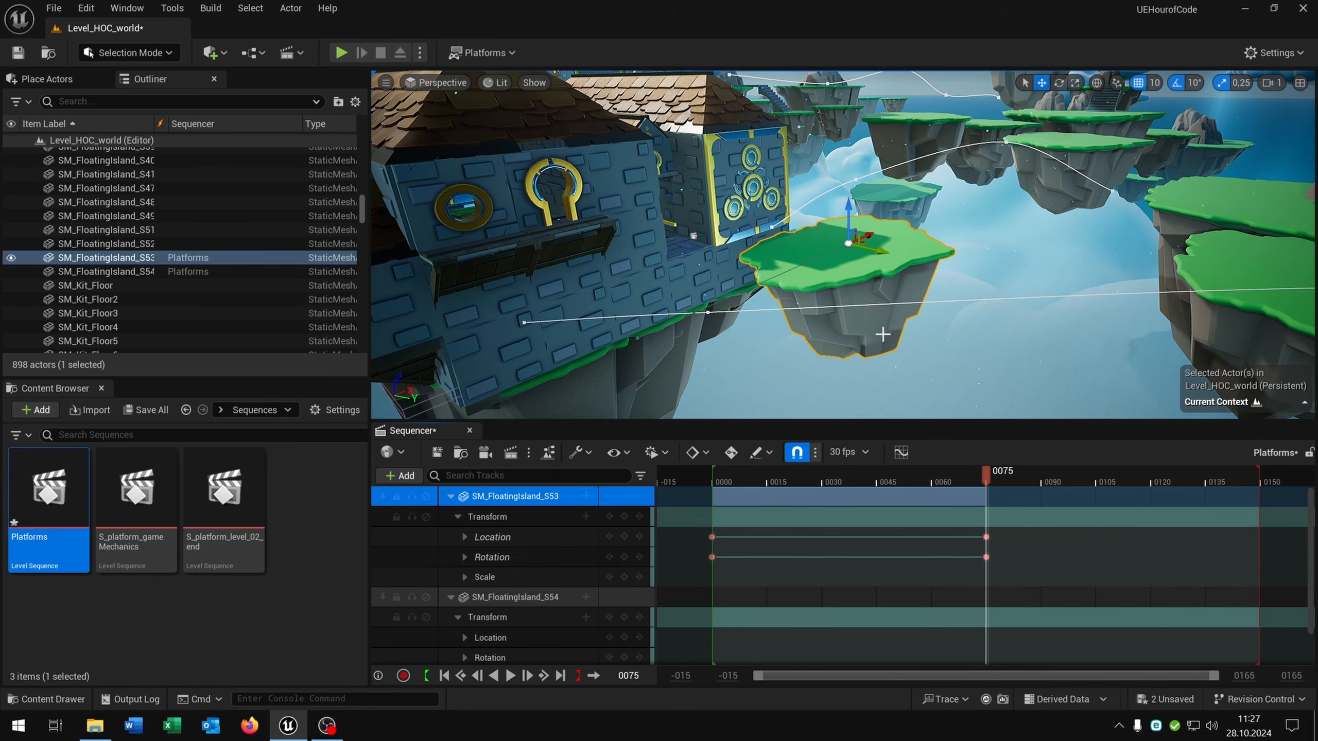
# At frame 150, move SM_FloatingIsland_S53 back along its X axis to its starting place and key its location and rotation
pyautogui.press('w')
pyautogui.moveTo(943, 251)
pyautogui.mouseDown(button='right')
pyautogui.moveTo(927, 249)
pyautogui.moveTo(943, 251)
pyautogui.mouseUp(button='right')
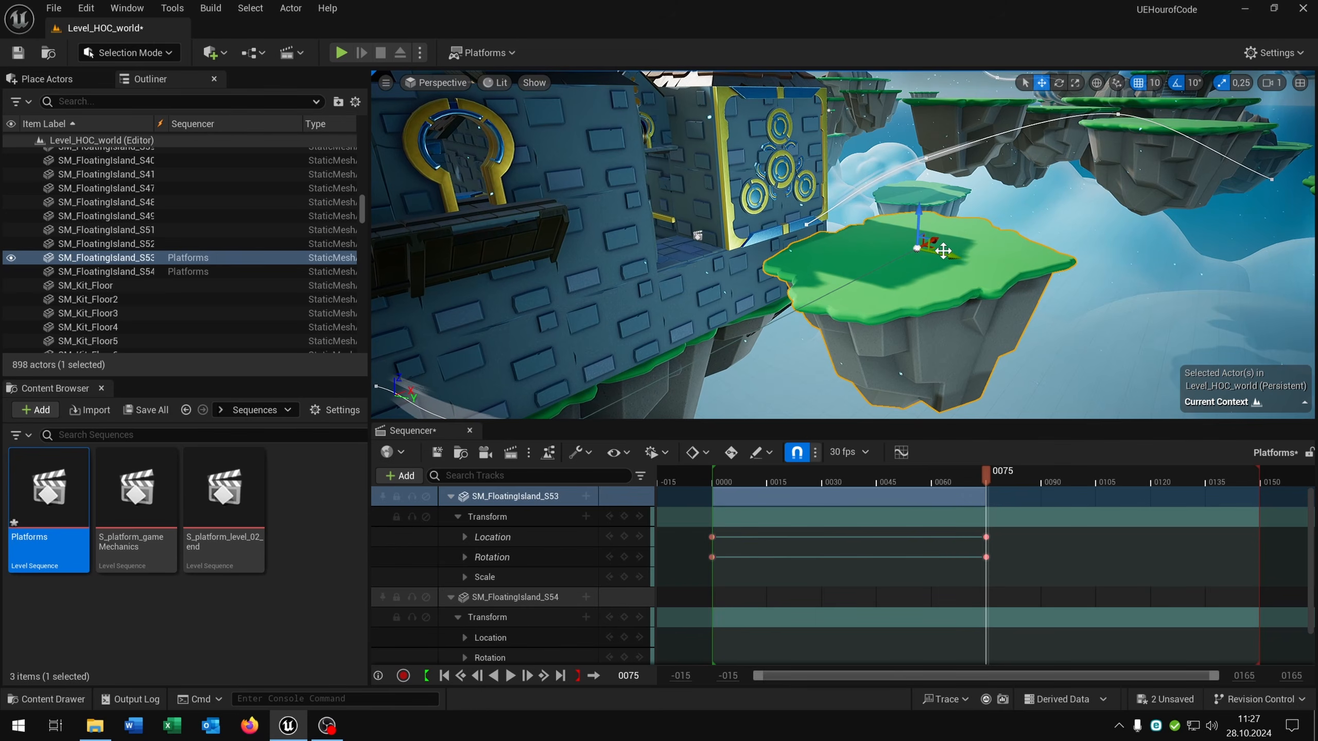
pyautogui.moveTo(797, 362); pyautogui.dragTo(772, 387, button='right')
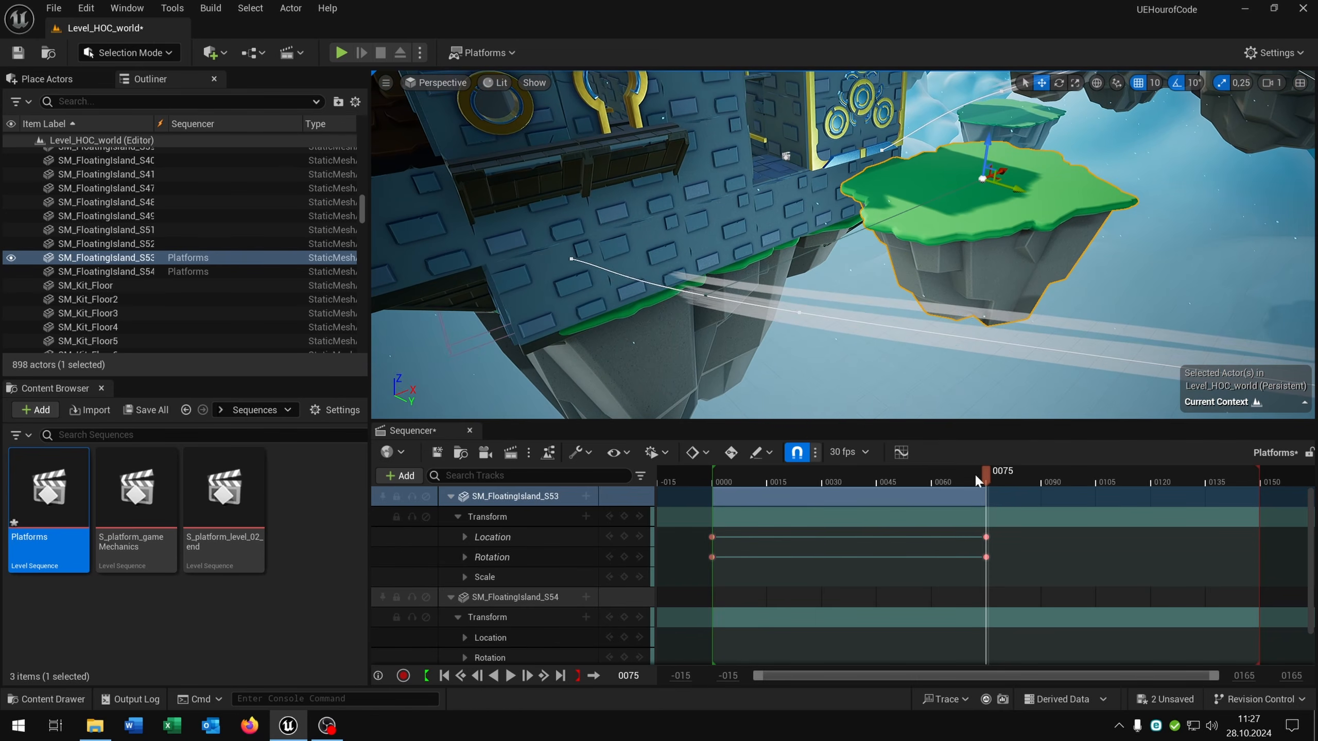
pyautogui.moveTo(986, 476)
pyautogui.mouseDown()
pyautogui.moveTo(718, 490)
pyautogui.moveTo(989, 474)
pyautogui.moveTo(713, 478)
pyautogui.moveTo(987, 474)
pyautogui.mouseUp()
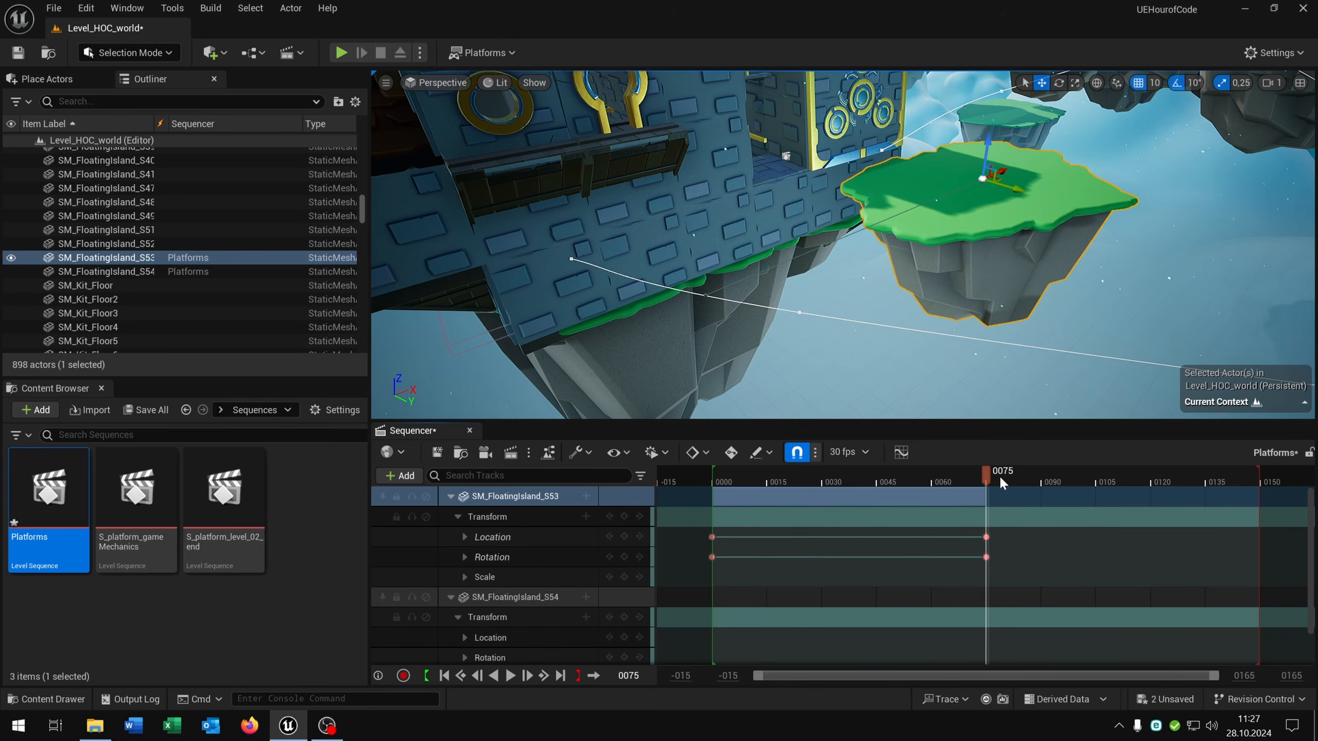
pyautogui.moveTo(999, 475); pyautogui.dragTo(1262, 472)
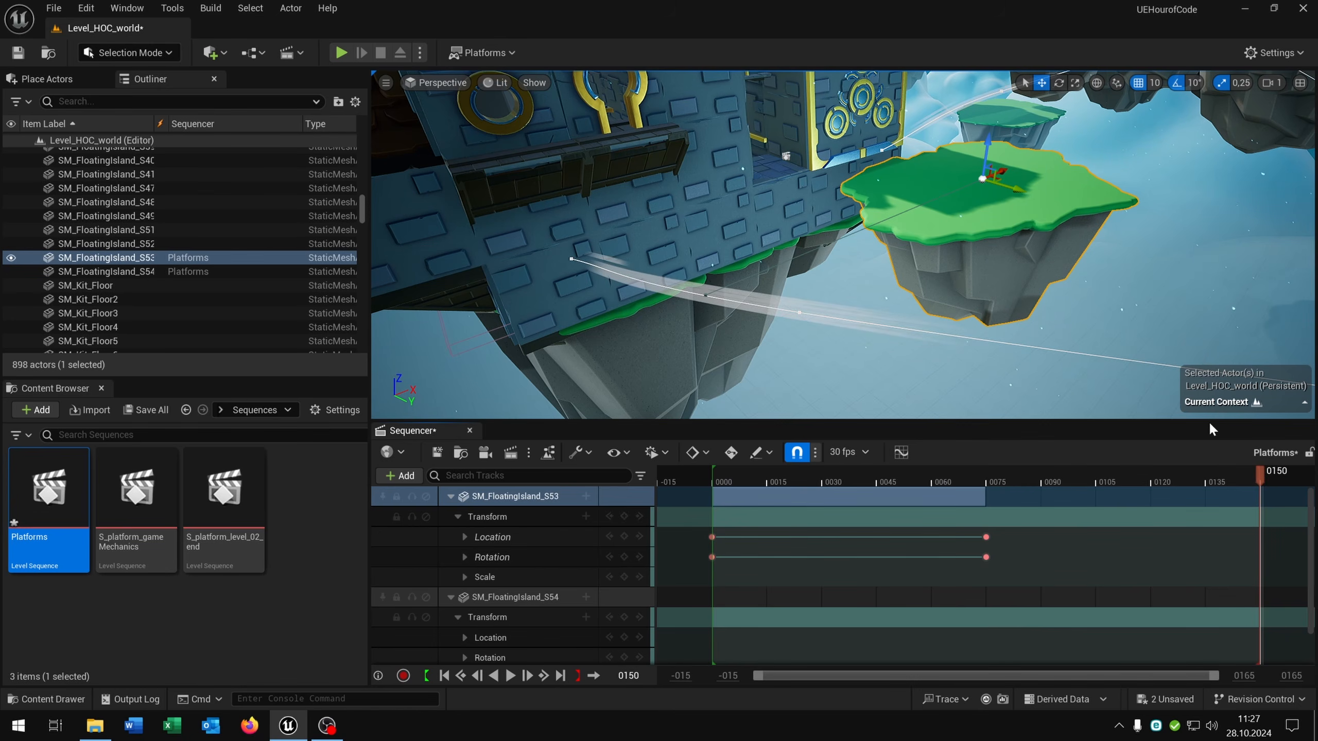
pyautogui.moveTo(1011, 172); pyautogui.dragTo(766, 273)
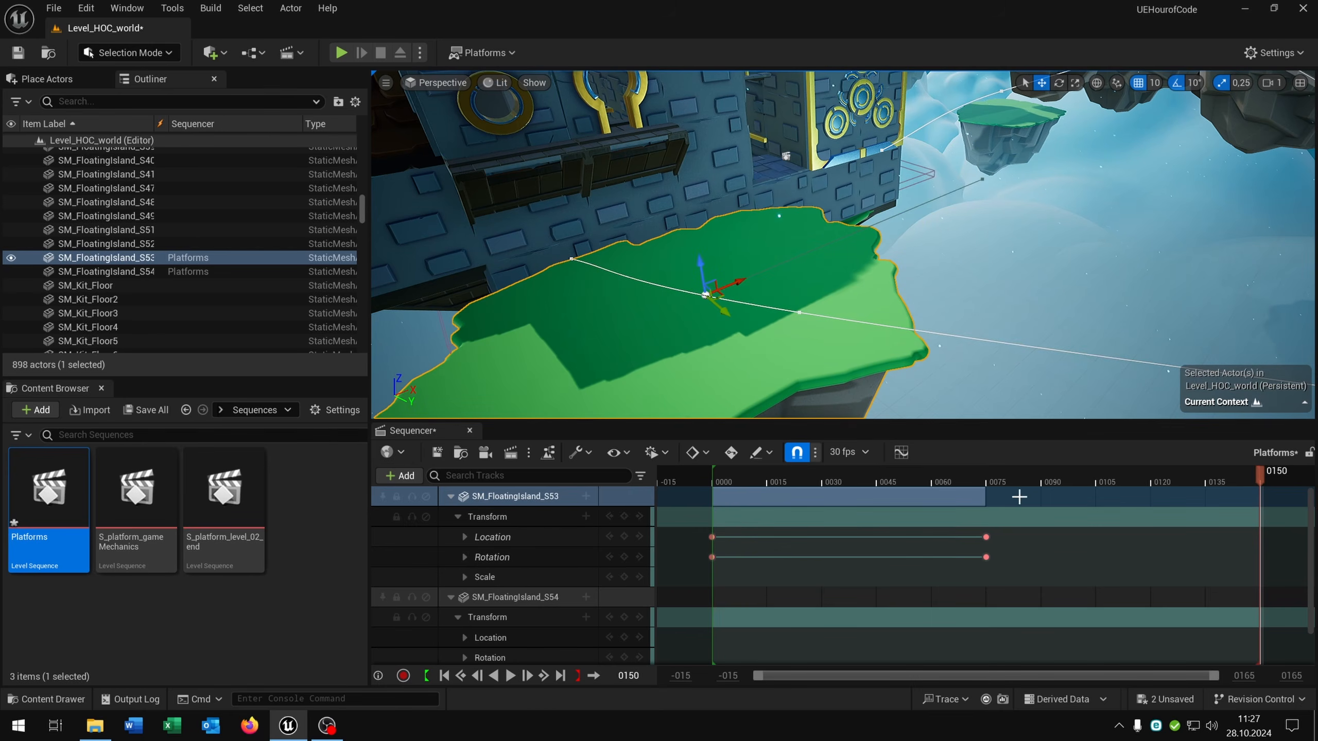
pyautogui.click(624, 537)
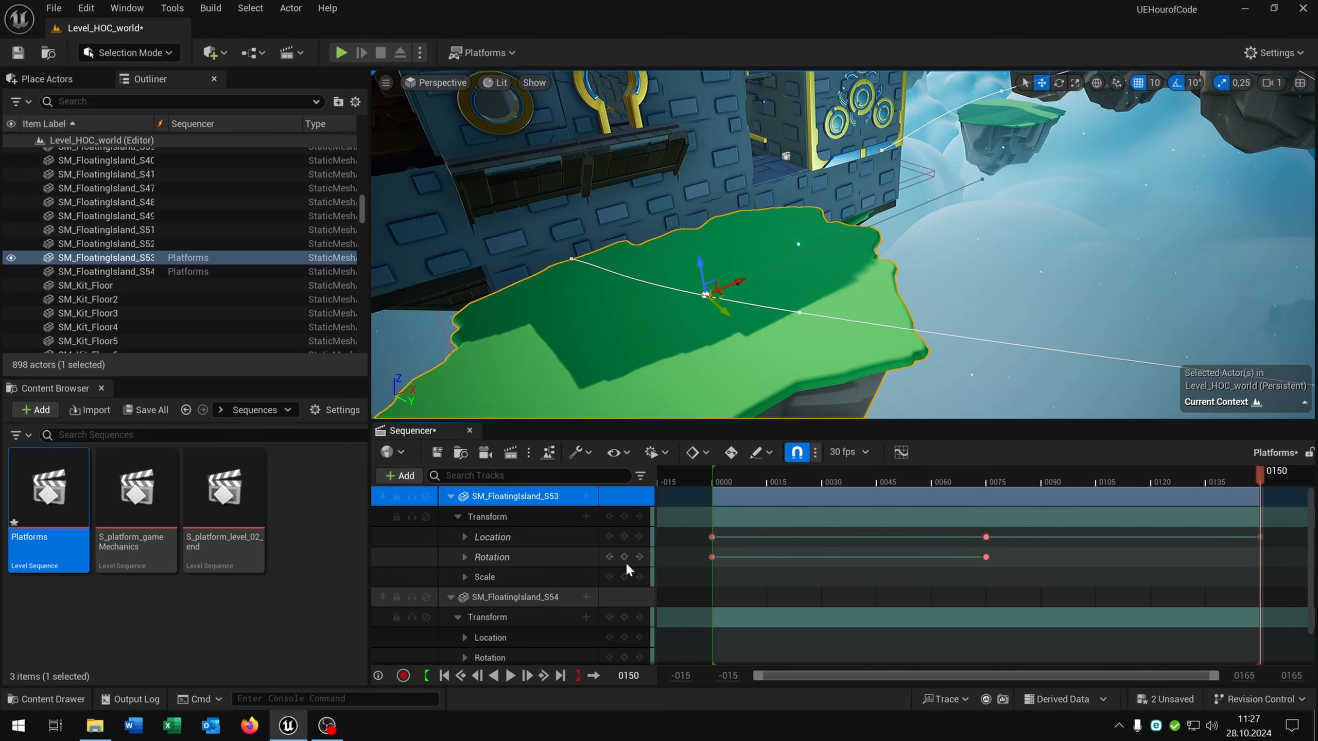
pyautogui.click(624, 557)
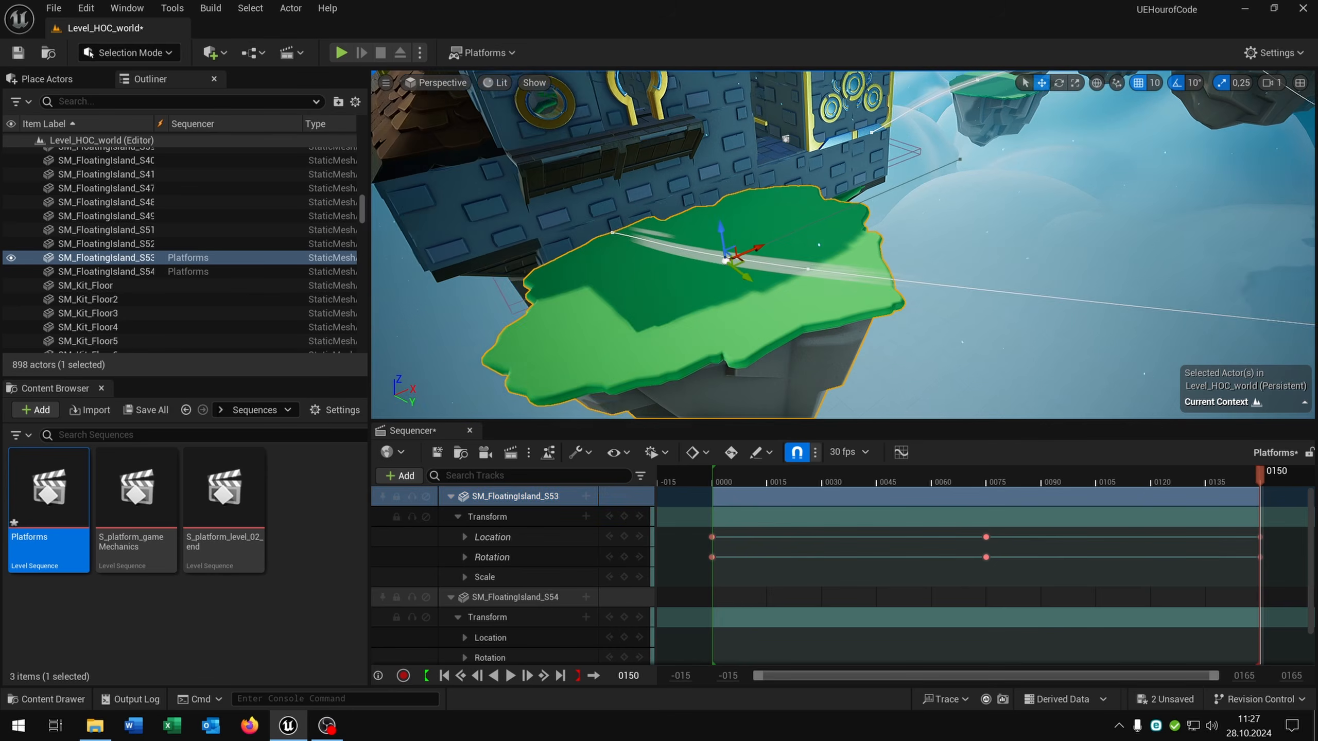
# Return to frame 0 and key the location and rotation of SM_FloatingIsland_S54
pyautogui.moveTo(1261, 476); pyautogui.dragTo(725, 499)
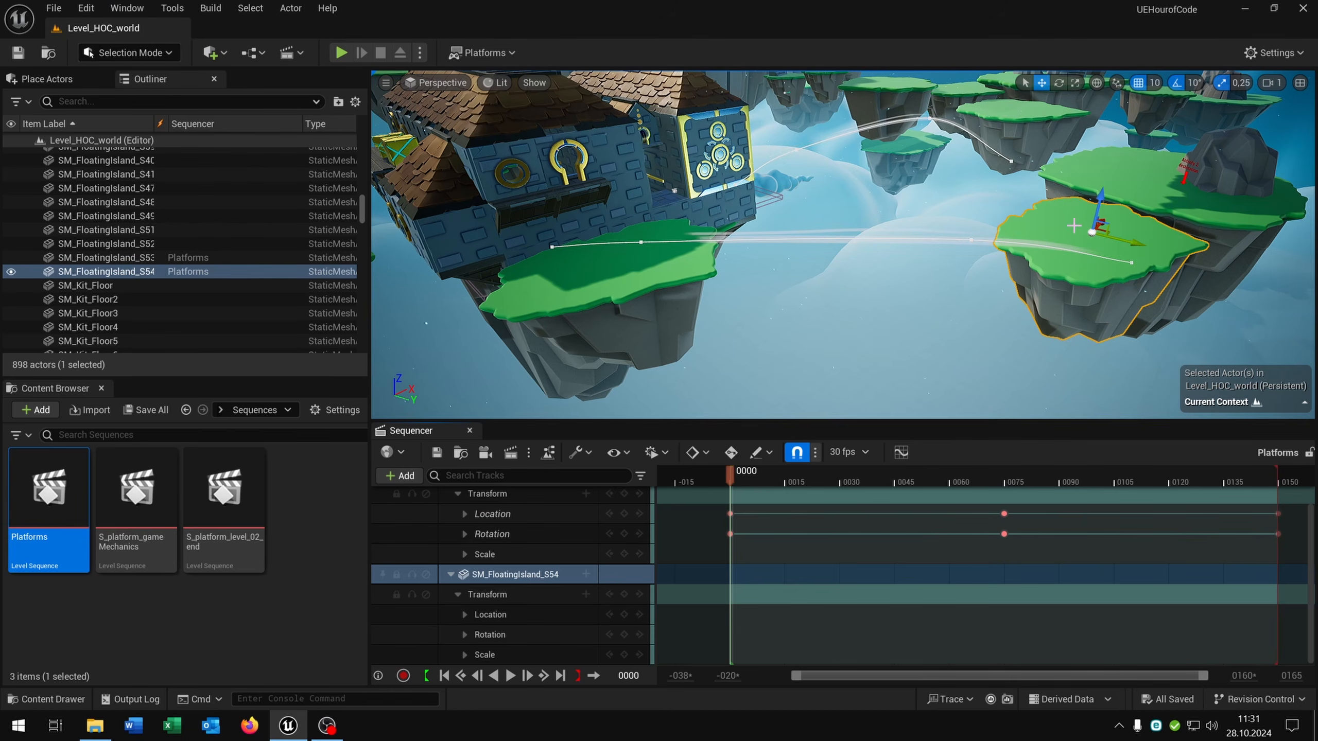
pyautogui.click(624, 615)
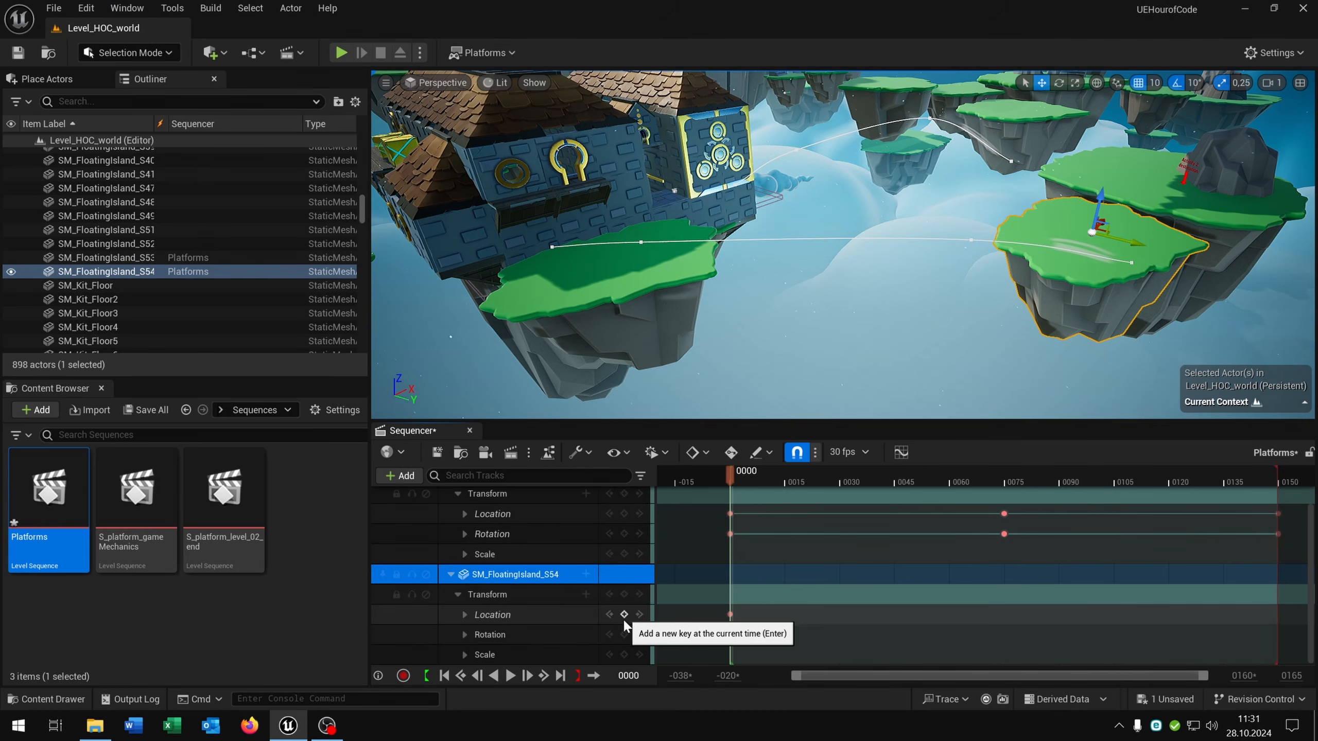
pyautogui.click(624, 634)
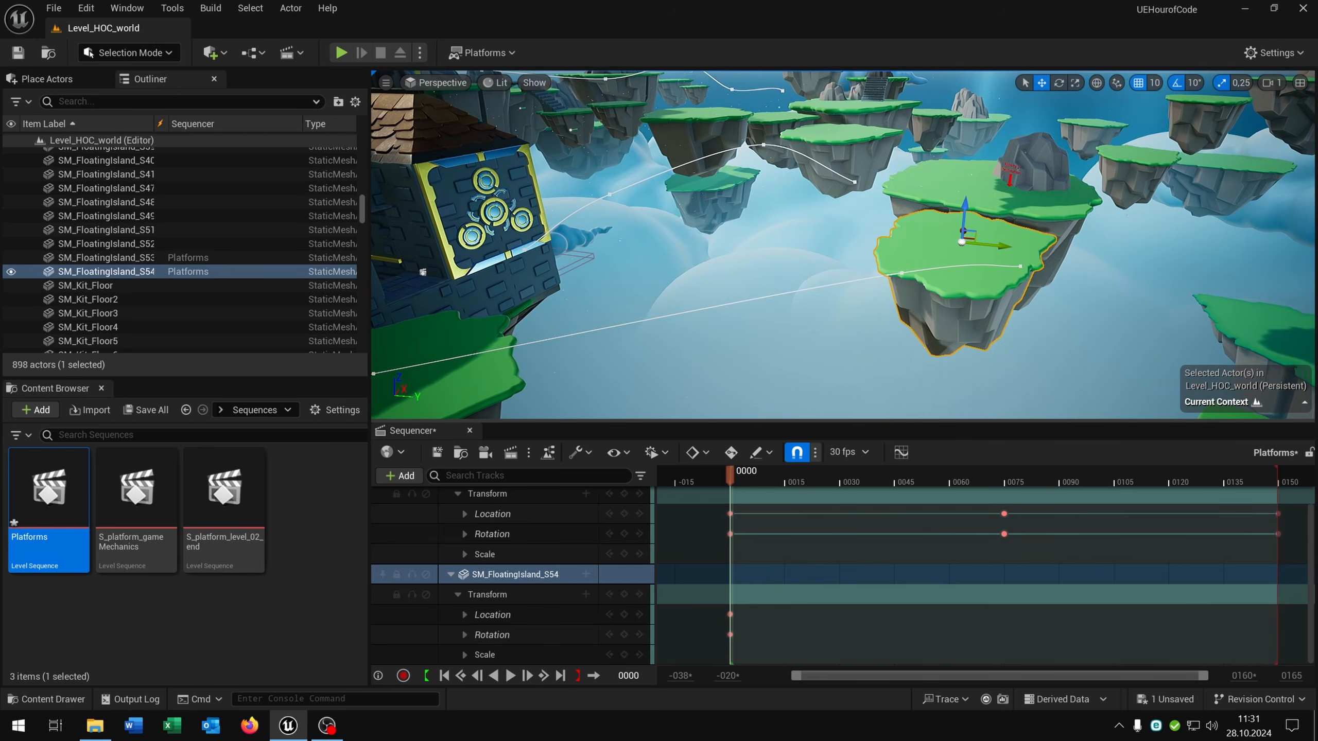
# At frame 75, move SM_FloatingIsland_S54 away from the Activity 2 destination up to the other moving island and lower it slightly
pyautogui.moveTo(730, 474); pyautogui.dragTo(1006, 480)
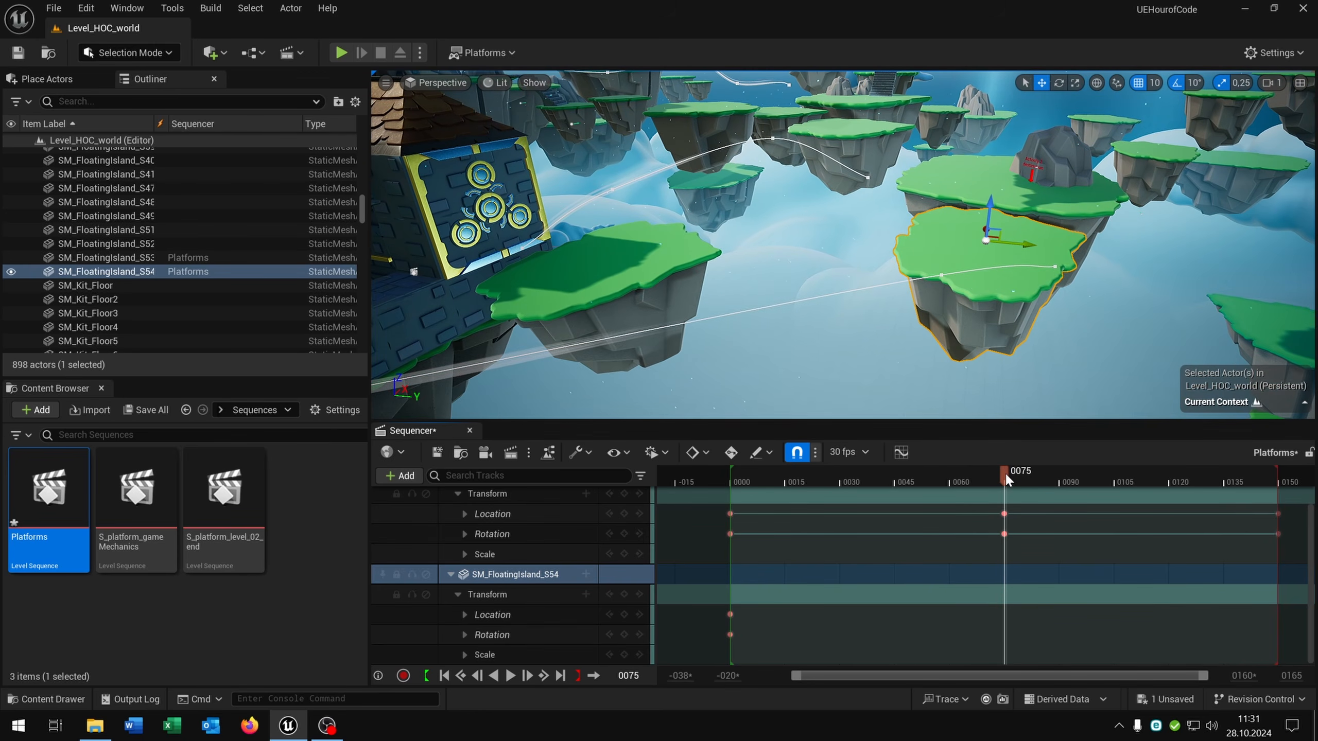
pyautogui.press('w')
pyautogui.moveTo(1015, 317); pyautogui.dragTo(1014, 341, button='right')
pyautogui.moveTo(1056, 197); pyautogui.dragTo(844, 201)
pyautogui.moveTo(916, 187)
pyautogui.mouseDown(button='right')
pyautogui.moveTo(915, 171)
pyautogui.moveTo(916, 187)
pyautogui.mouseUp(button='right')
pyautogui.press('w')
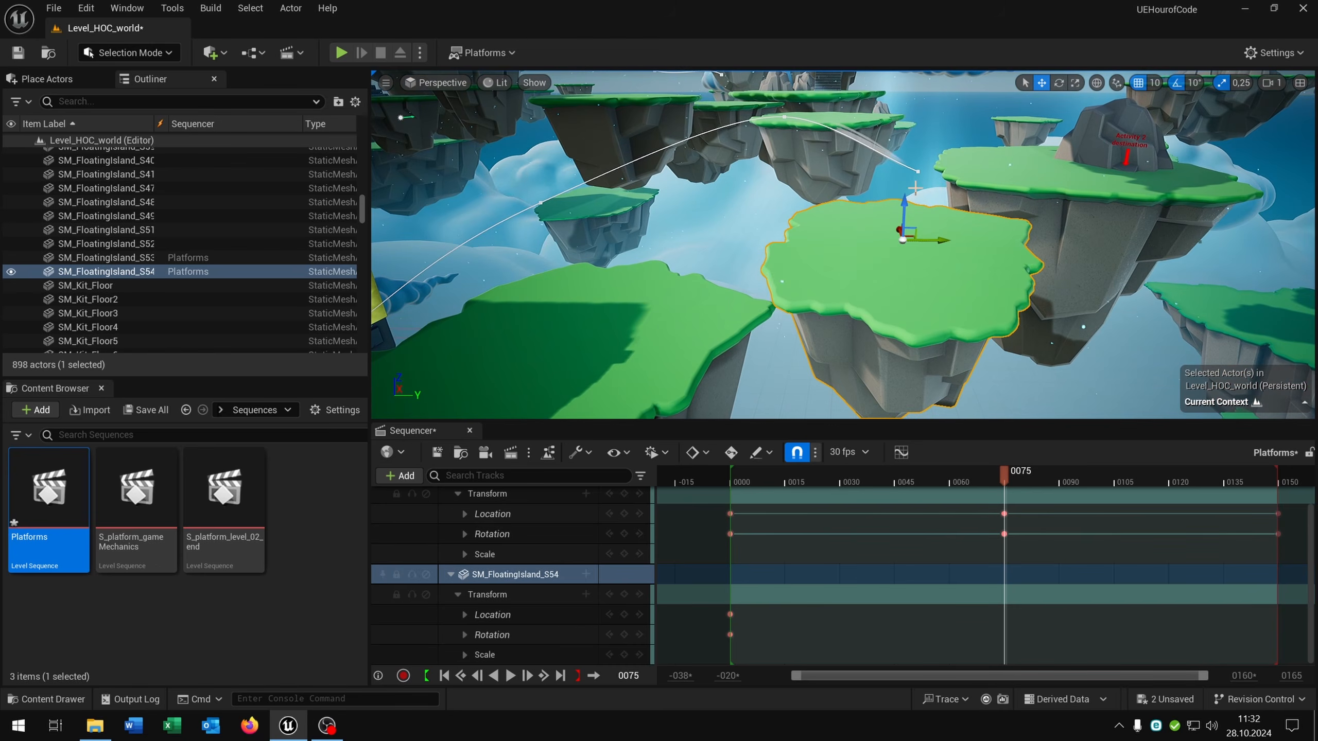
pyautogui.moveTo(905, 204); pyautogui.dragTo(904, 229)
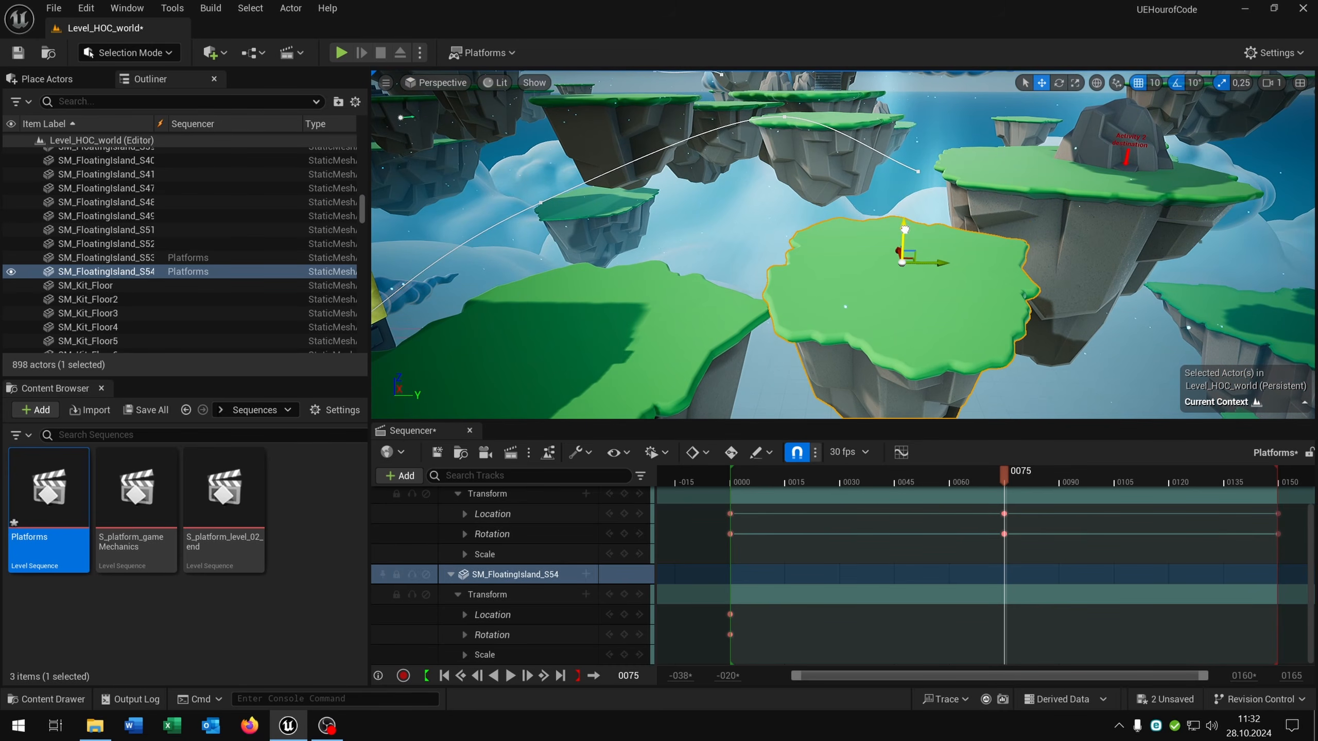
# Rotate SM_FloatingIsland_S54 about its vertical axis and key its location and rotation at frame 75
pyautogui.press('d')
pyautogui.moveTo(998, 302); pyautogui.dragTo(983, 321, button='right')
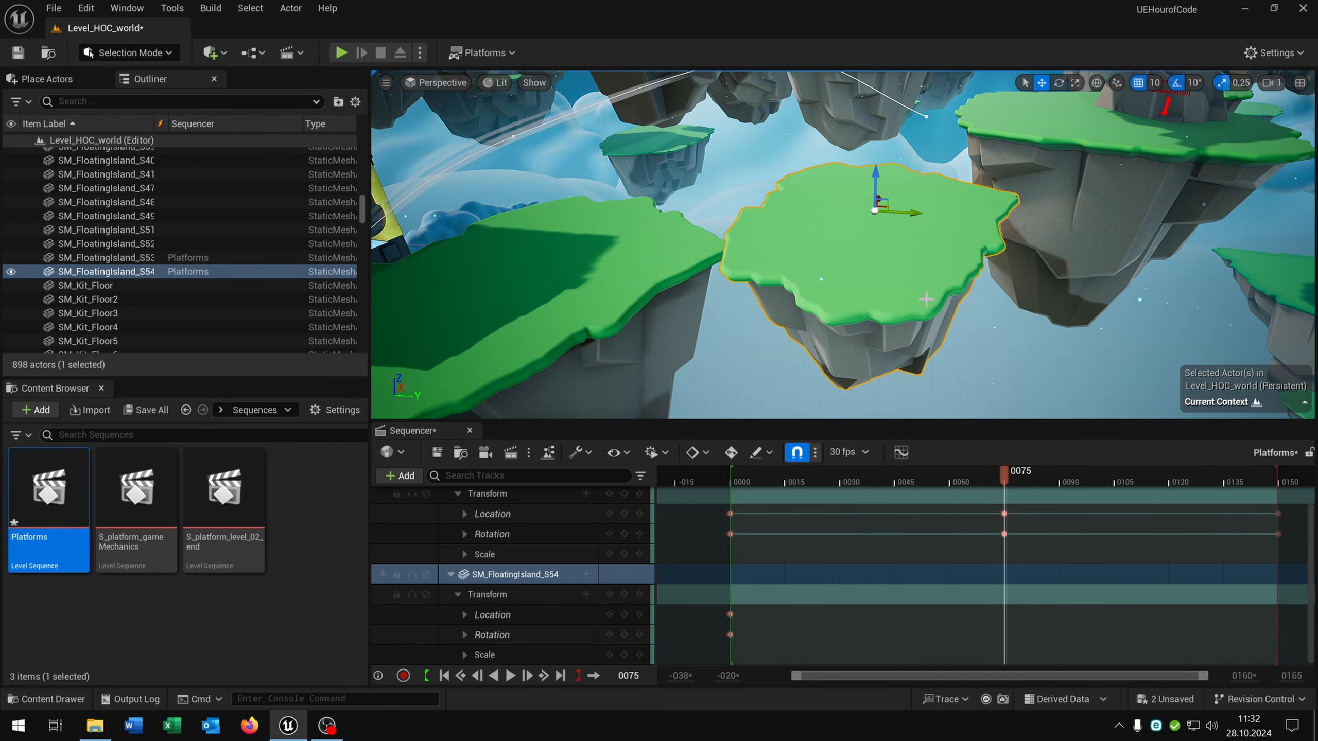
pyautogui.moveTo(893, 232); pyautogui.dragTo(799, 211)
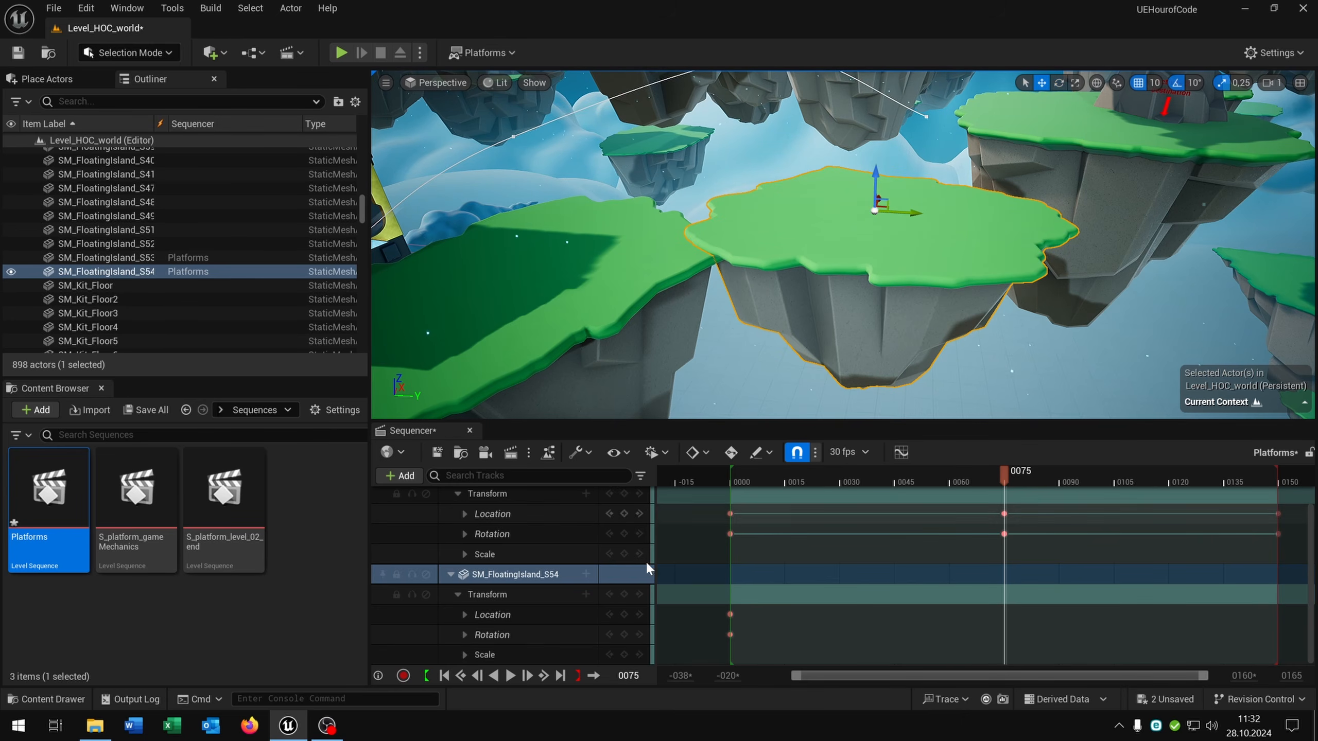
pyautogui.click(624, 615)
pyautogui.click(624, 634)
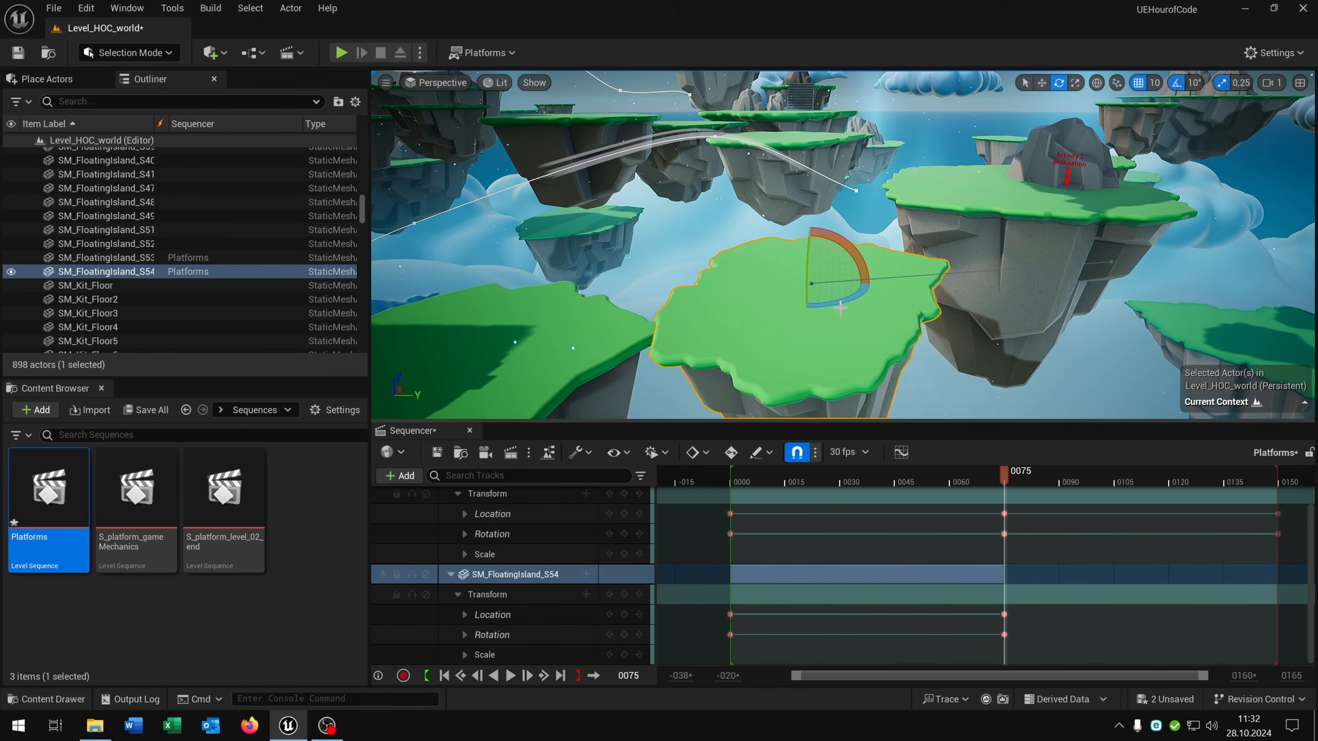
pyautogui.moveTo(841, 308); pyautogui.dragTo(757, 310)
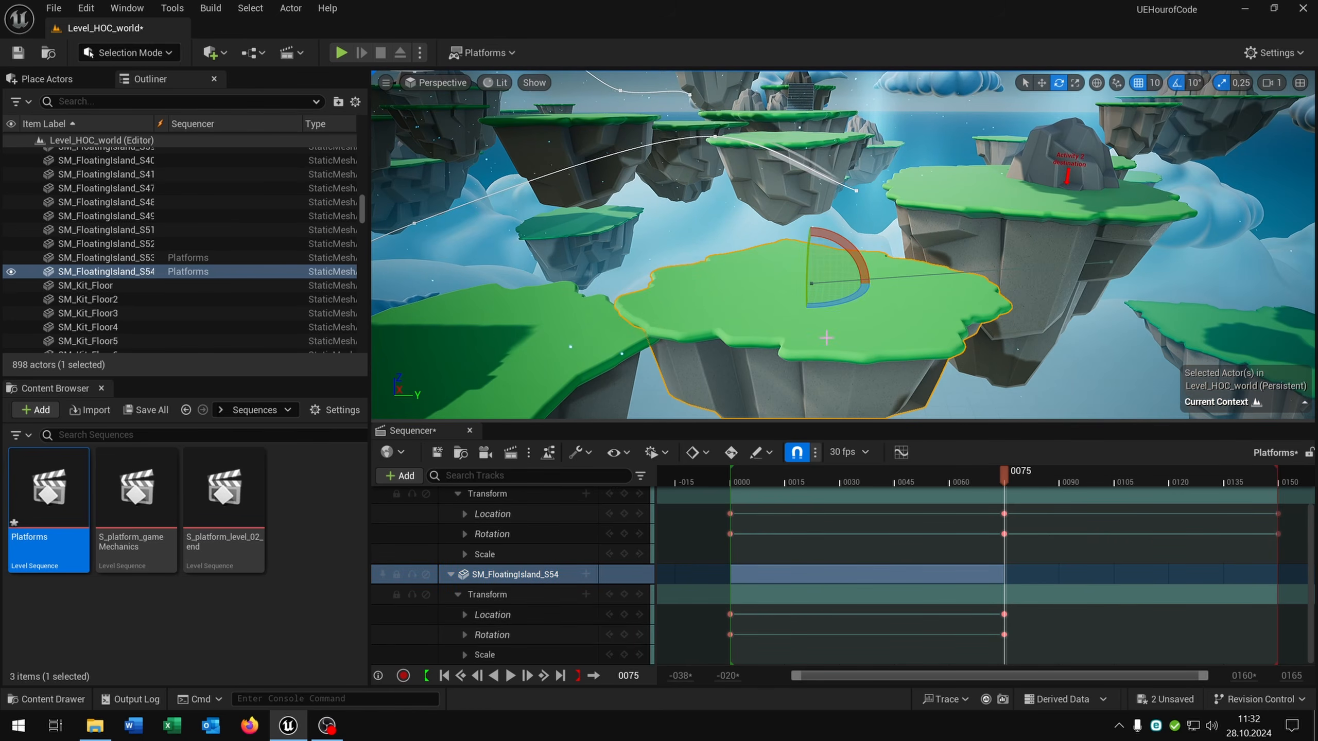
pyautogui.click(632, 633)
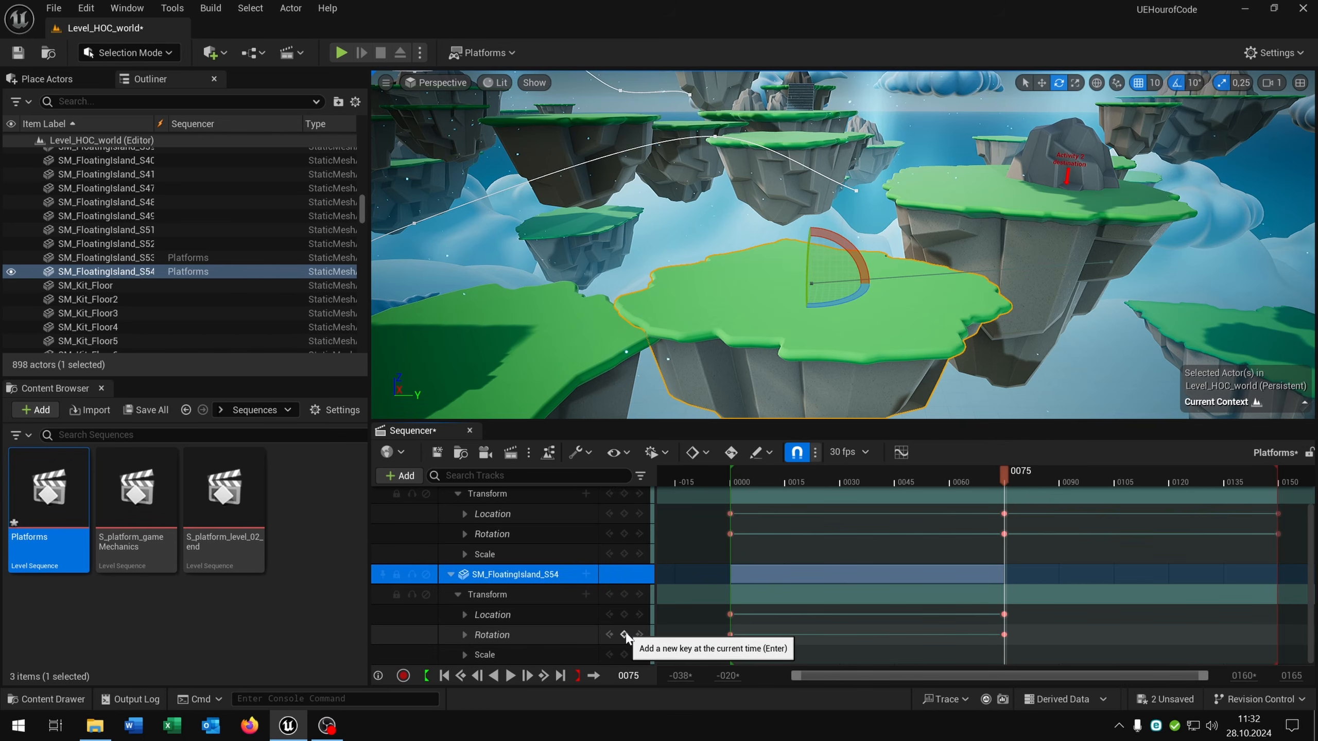
# Copy the location key of SM_FloatingIsland_S54 from frame 0 to frame 150
pyautogui.moveTo(1006, 467); pyautogui.dragTo(1276, 477)
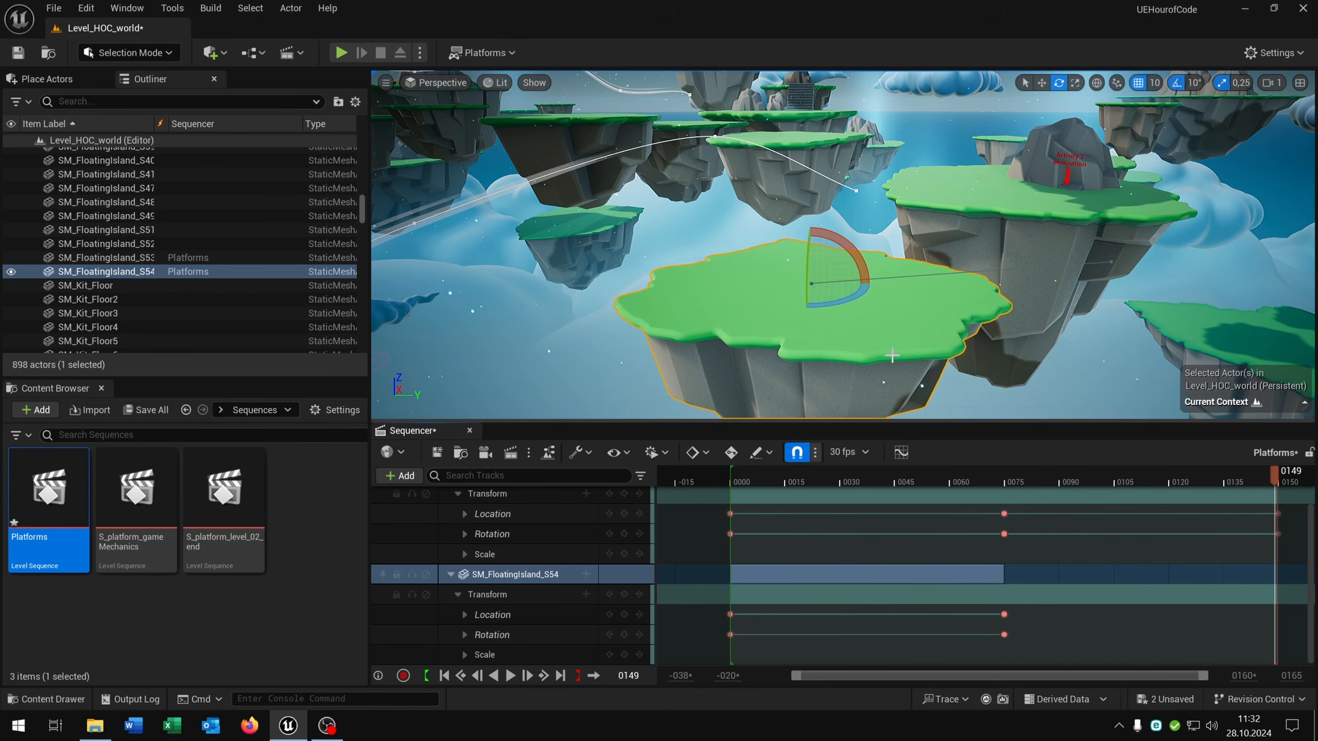
pyautogui.moveTo(862, 332)
pyautogui.mouseDown(button='right')
pyautogui.moveTo(846, 336)
pyautogui.moveTo(887, 335)
pyautogui.mouseUp(button='right')
pyautogui.press('s')
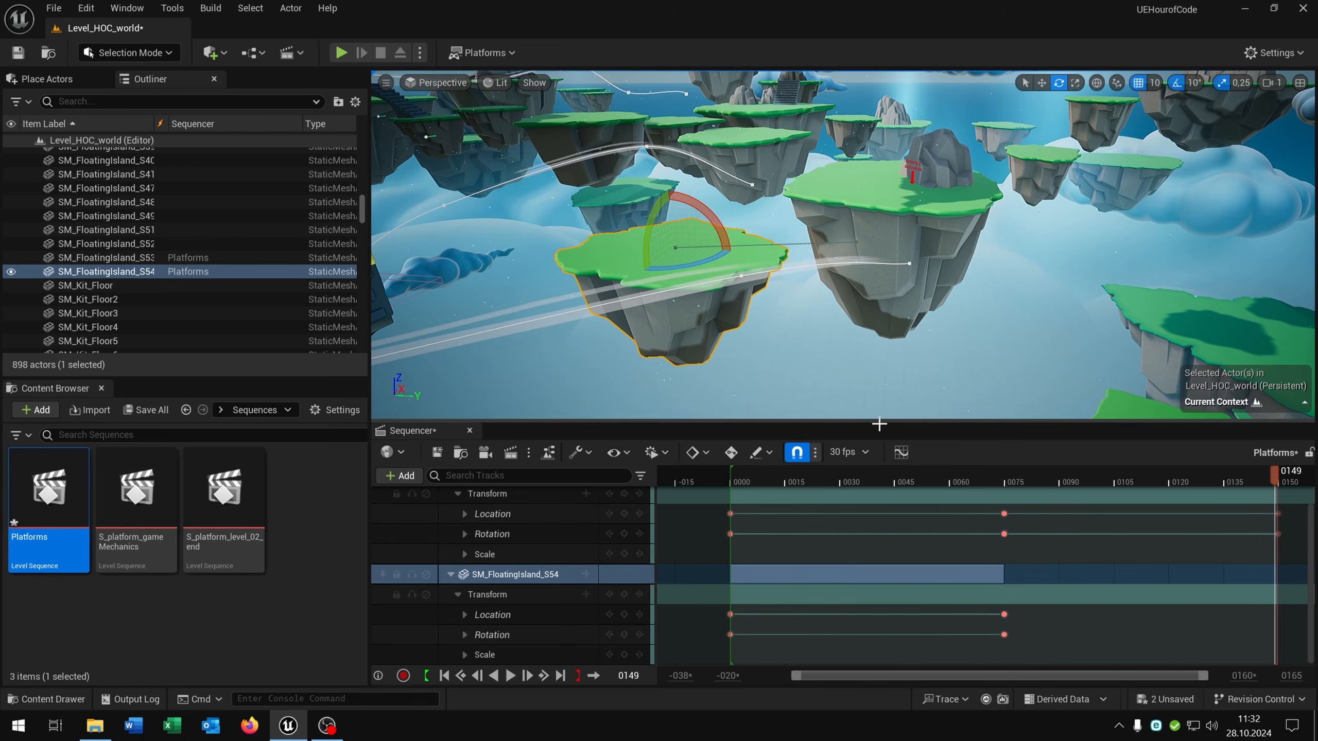
pyautogui.click(730, 615)
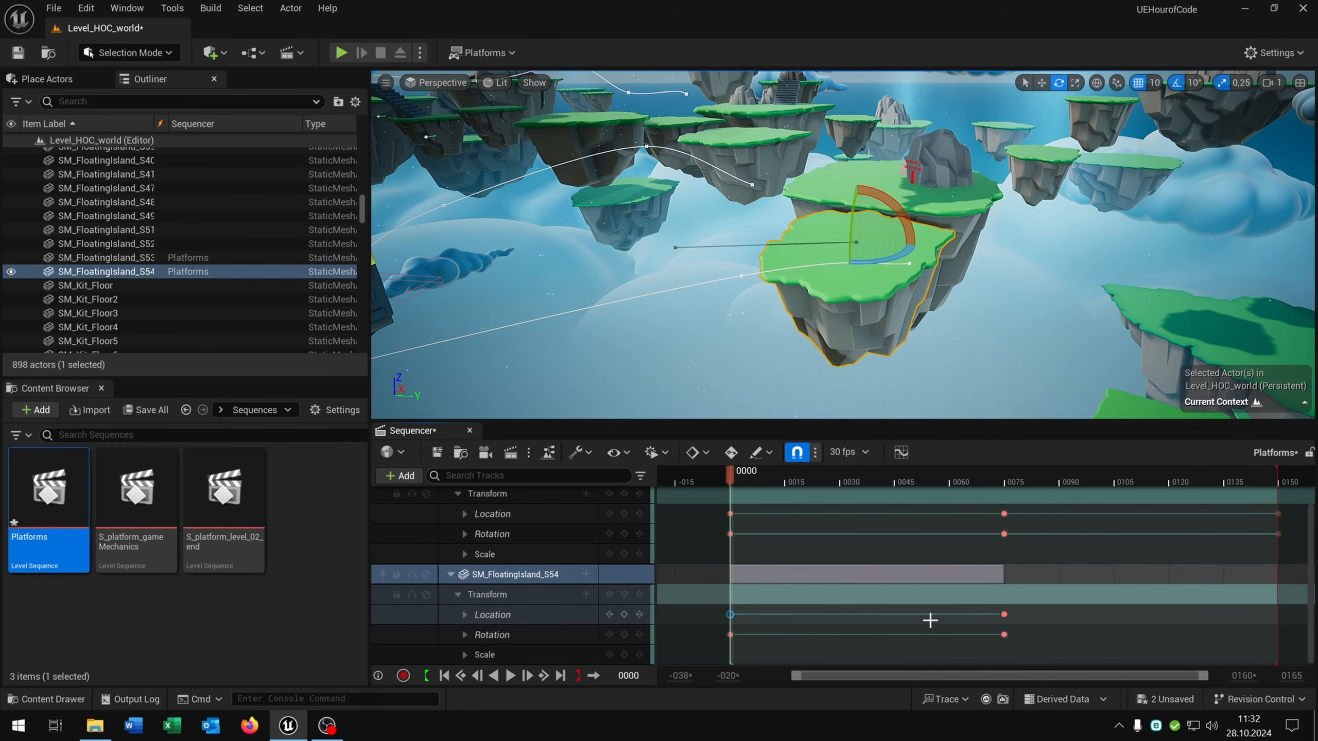
pyautogui.moveTo(730, 473); pyautogui.dragTo(1273, 477)
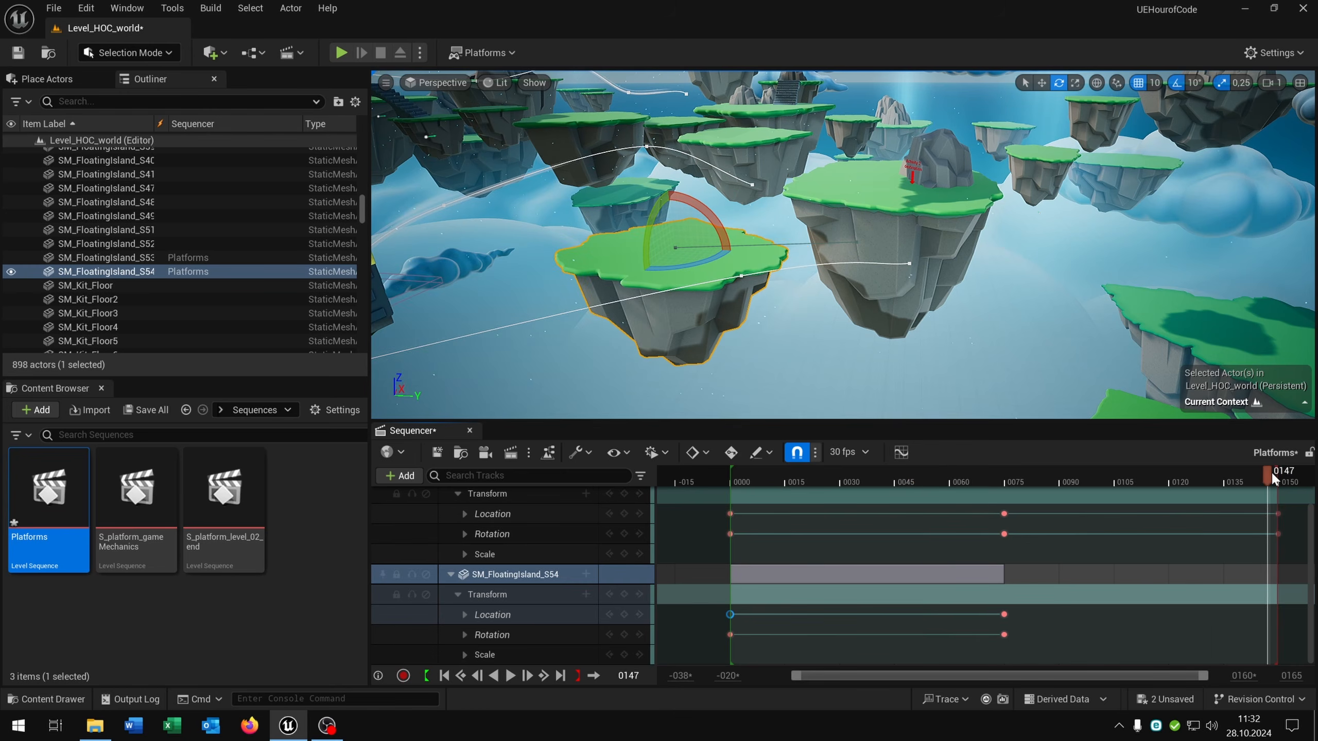
pyautogui.hotkey('ctrl', 'v')
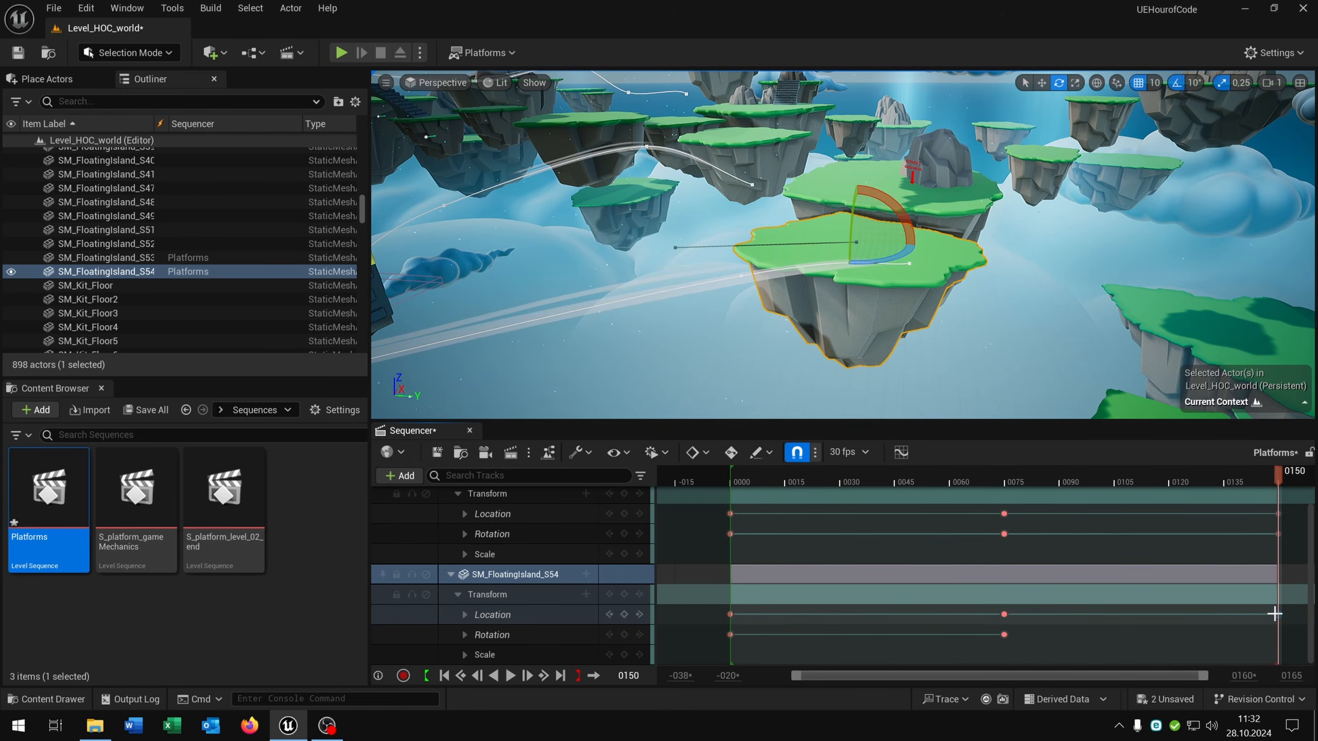
# Copy the rotation key of SM_FloatingIsland_S54 from frame 0 to frame 150
pyautogui.click(730, 634)
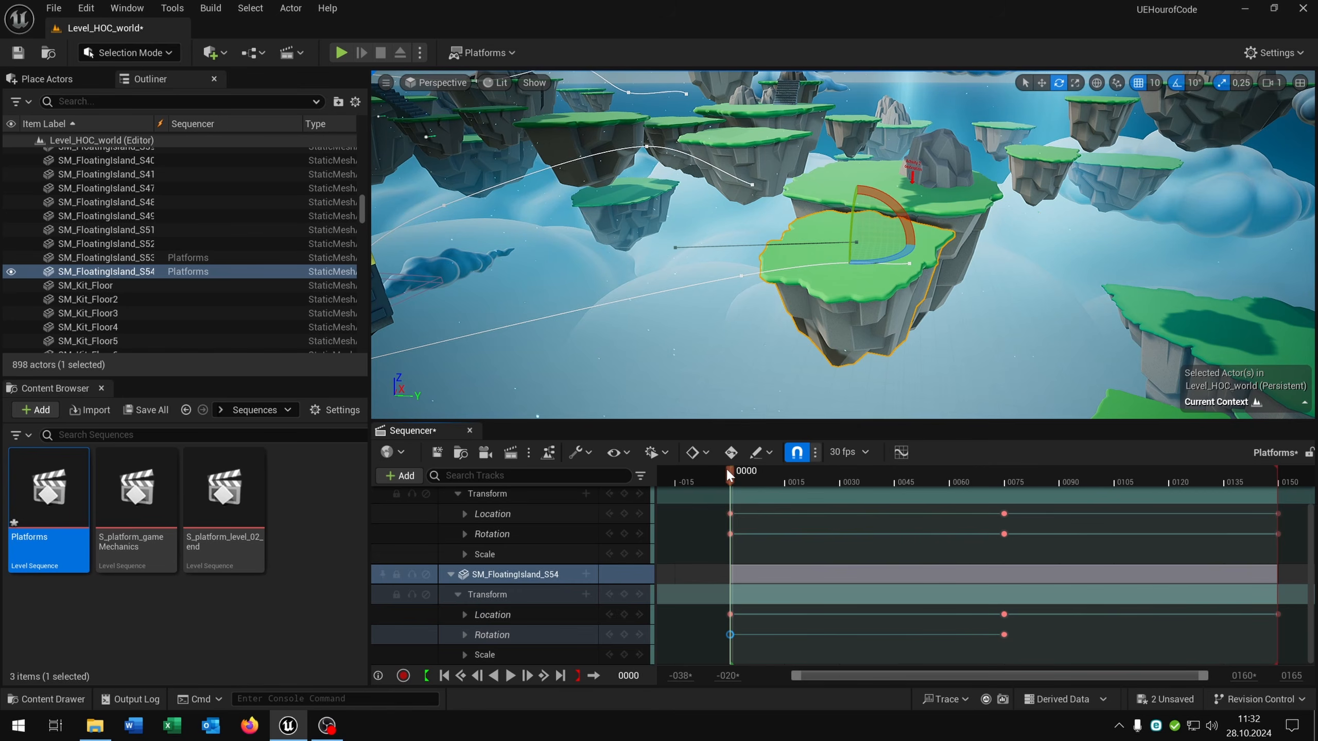
pyautogui.moveTo(731, 470); pyautogui.dragTo(1281, 483)
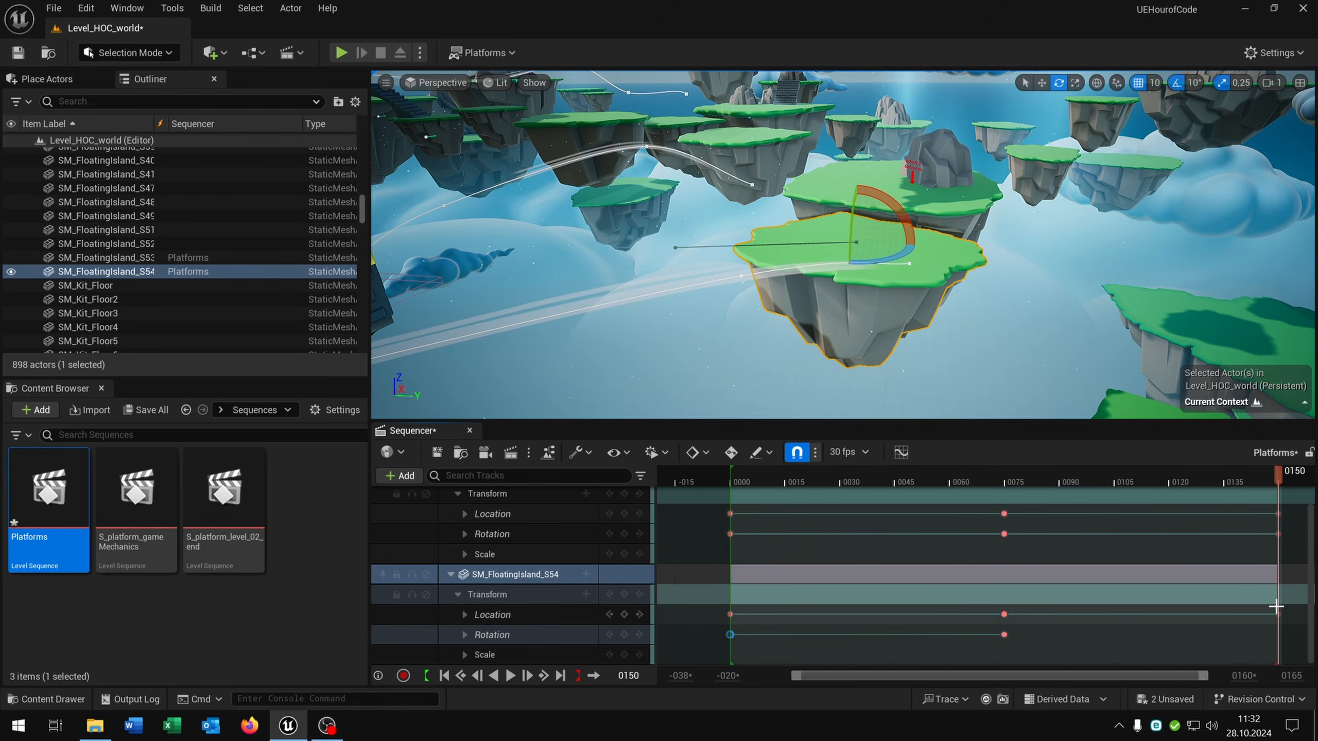
pyautogui.hotkey('ctrl', 'v')
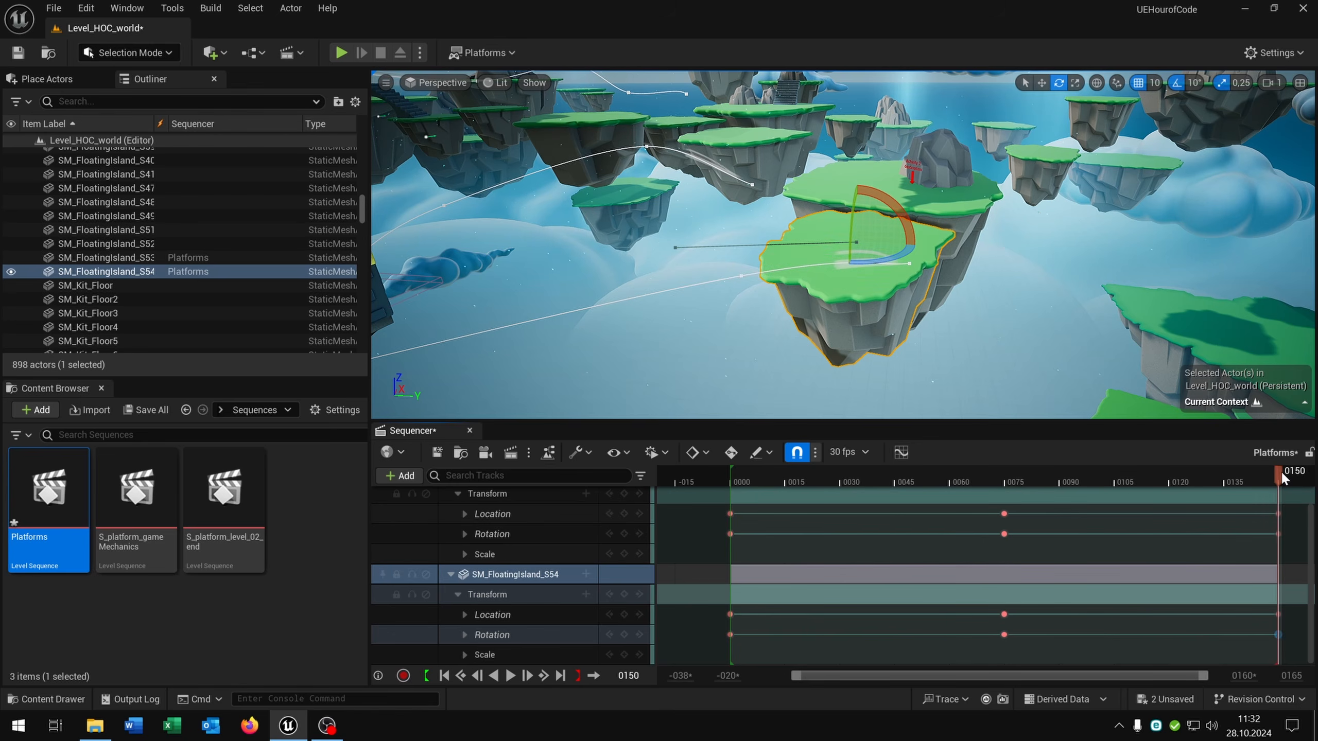
pyautogui.moveTo(1281, 470)
pyautogui.mouseDown()
pyautogui.moveTo(724, 472)
pyautogui.moveTo(1273, 468)
pyautogui.mouseUp()
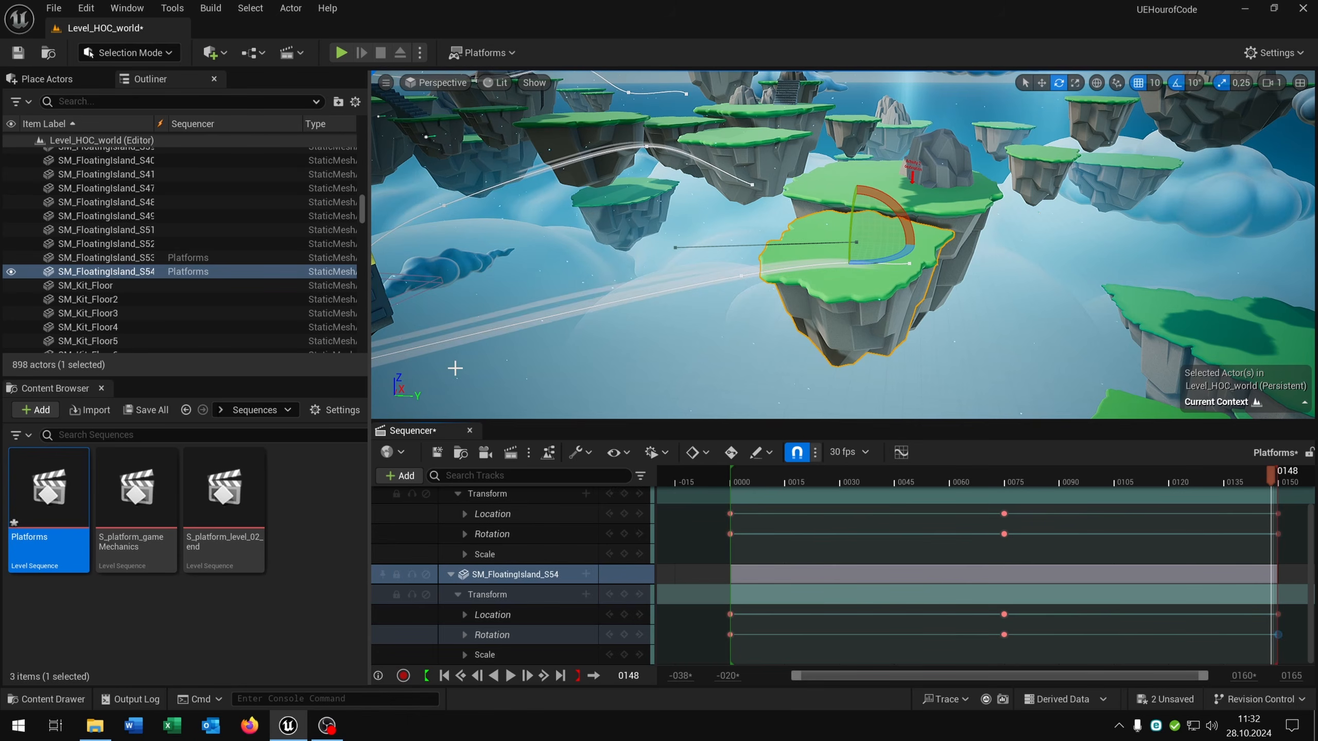
# Save all changes to the level and the Platforms sequence, and close the Sequencer
pyautogui.hotkey('ctrl', 'shift', 's')
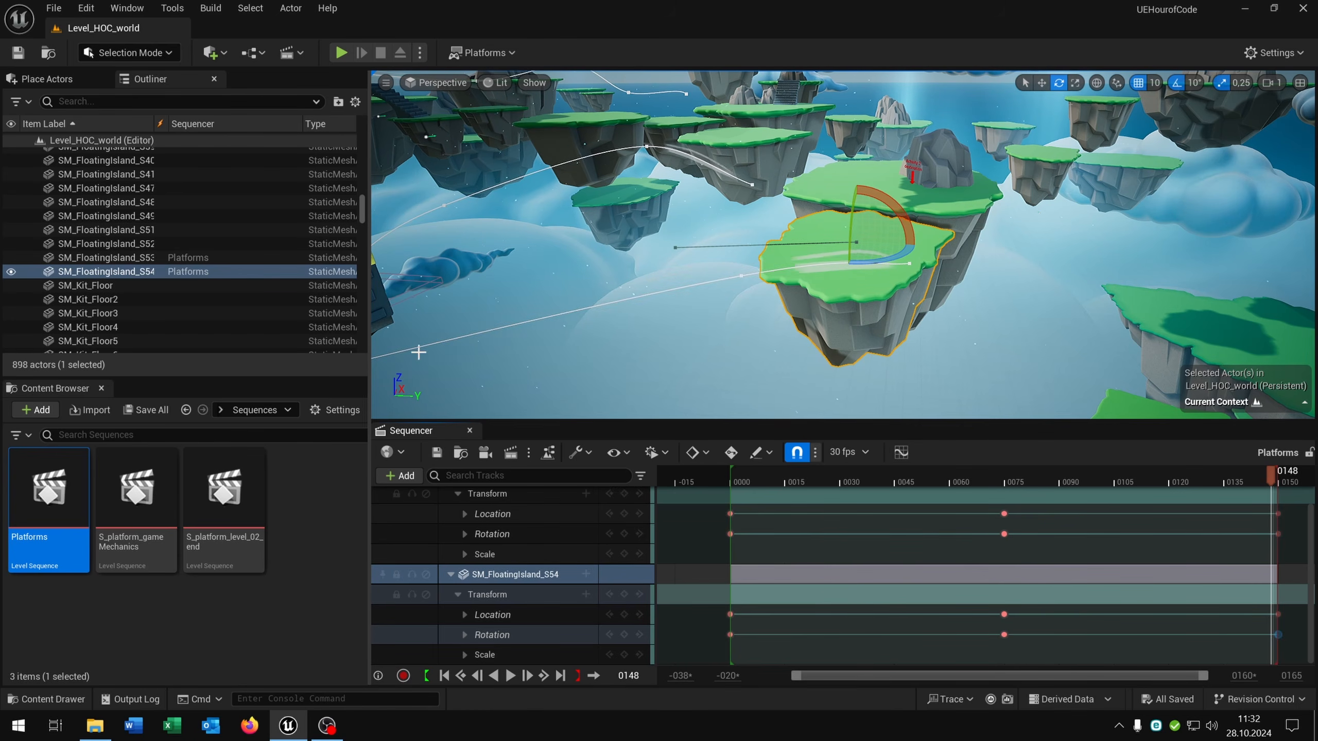
pyautogui.click(470, 431)
# Deselect the floating island and show a Details panel in the level editor
pyautogui.moveTo(719, 350); pyautogui.dragTo(617, 354, button='right')
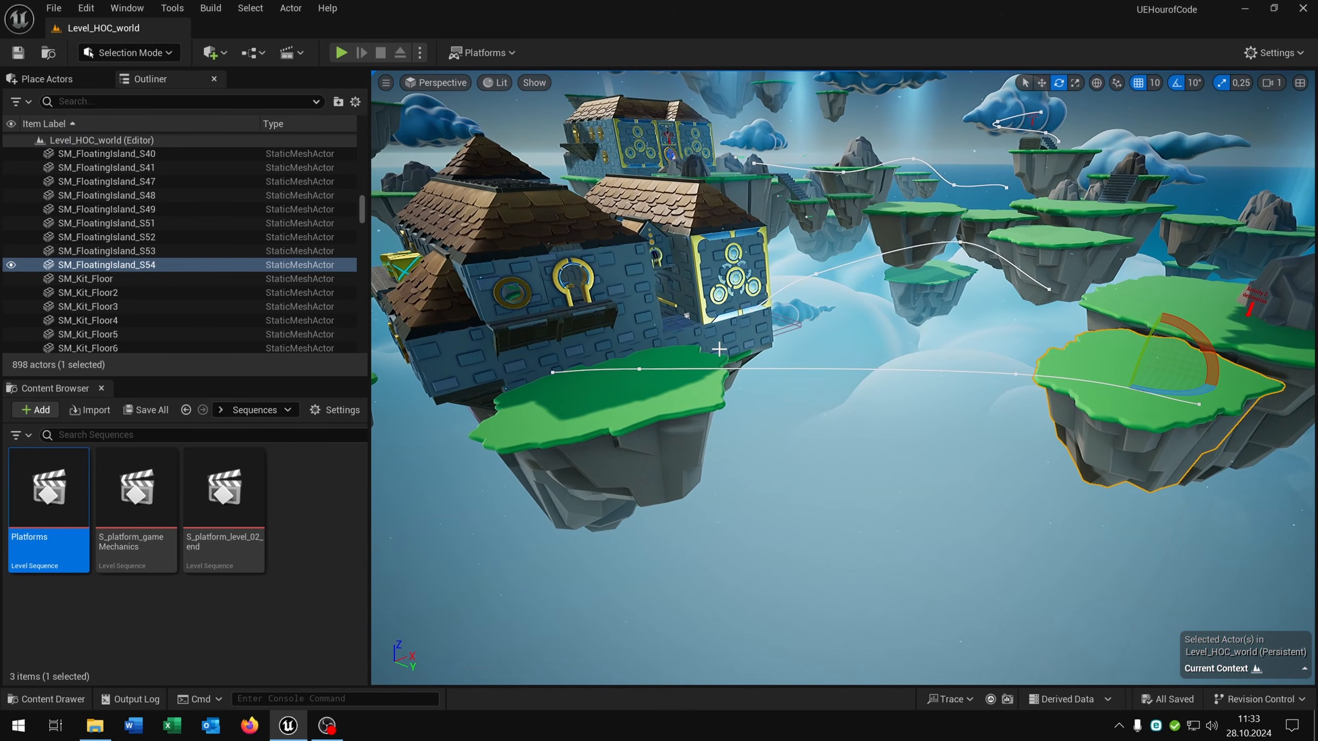
pyautogui.press('Escape')
pyautogui.press('w')
pyautogui.moveTo(719, 350); pyautogui.dragTo(713, 296, button='right')
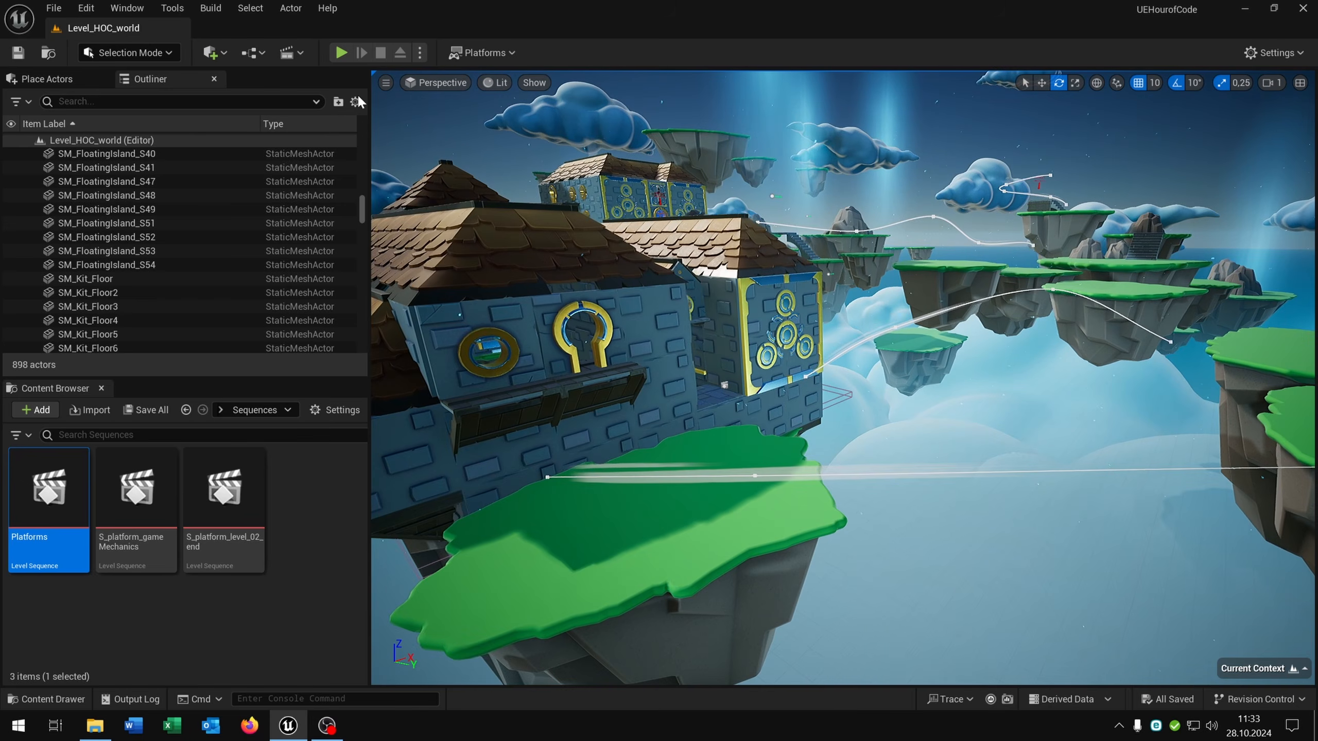
pyautogui.click(114, 9)
pyautogui.moveTo(186, 97)
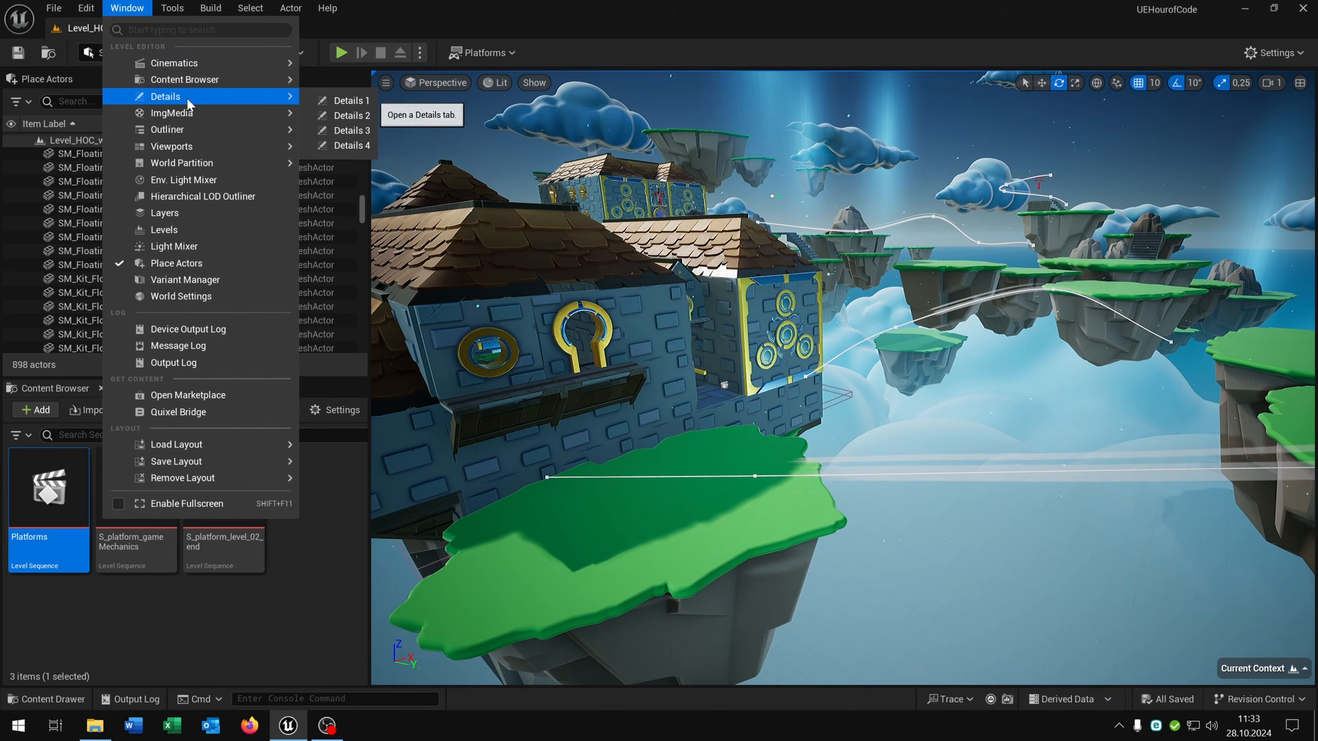
pyautogui.click(315, 99)
# Select the Platforms level sequence actor beside the castle, enable its Auto Play setting and open its Loop options
pyautogui.press('s')
pyautogui.moveTo(649, 353); pyautogui.dragTo(602, 369, button='right')
pyautogui.press('w')
pyautogui.click(649, 353)
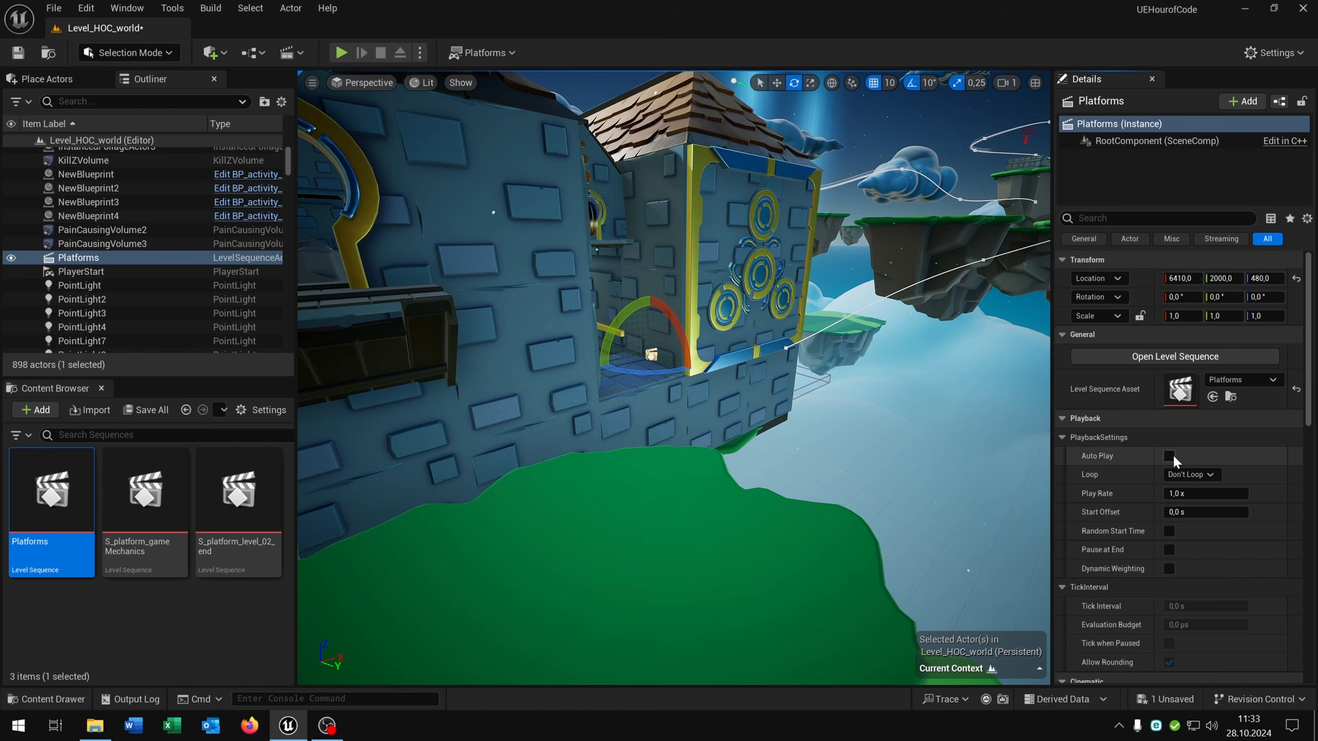
pyautogui.click(1170, 456)
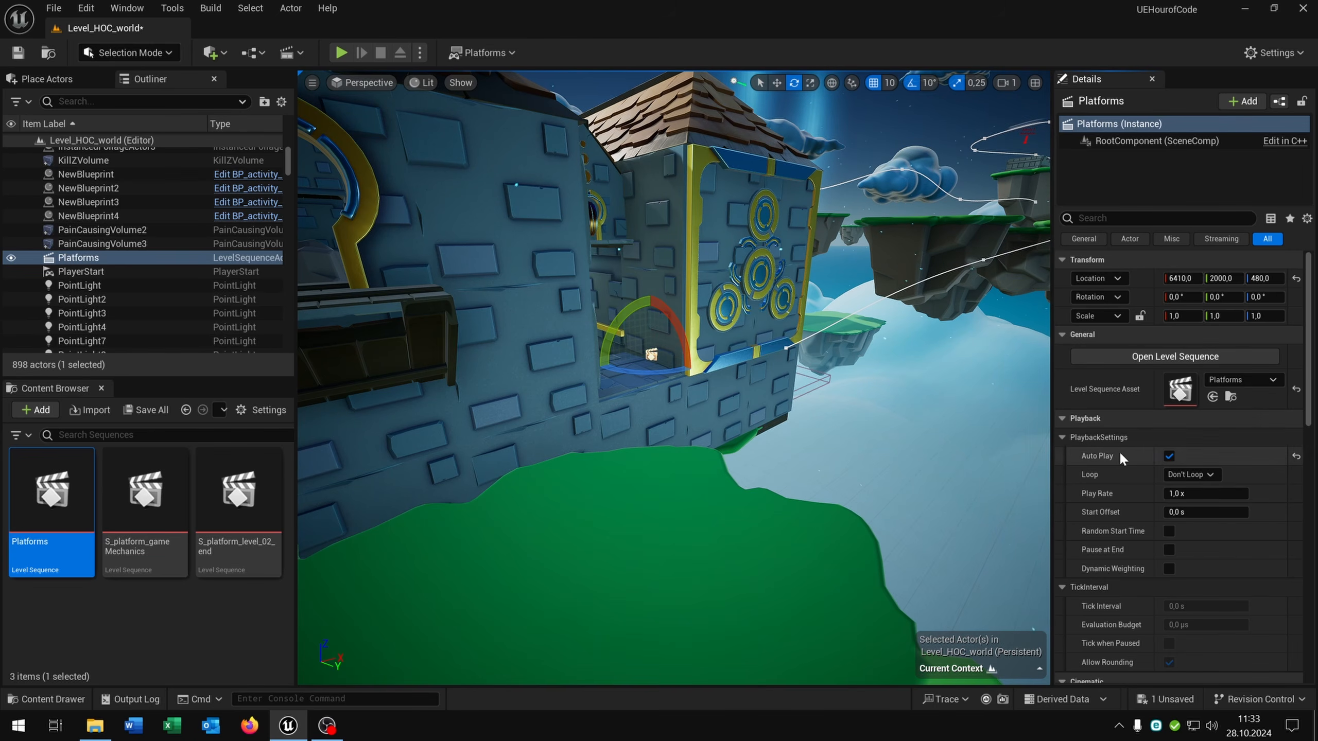
pyautogui.click(1195, 472)
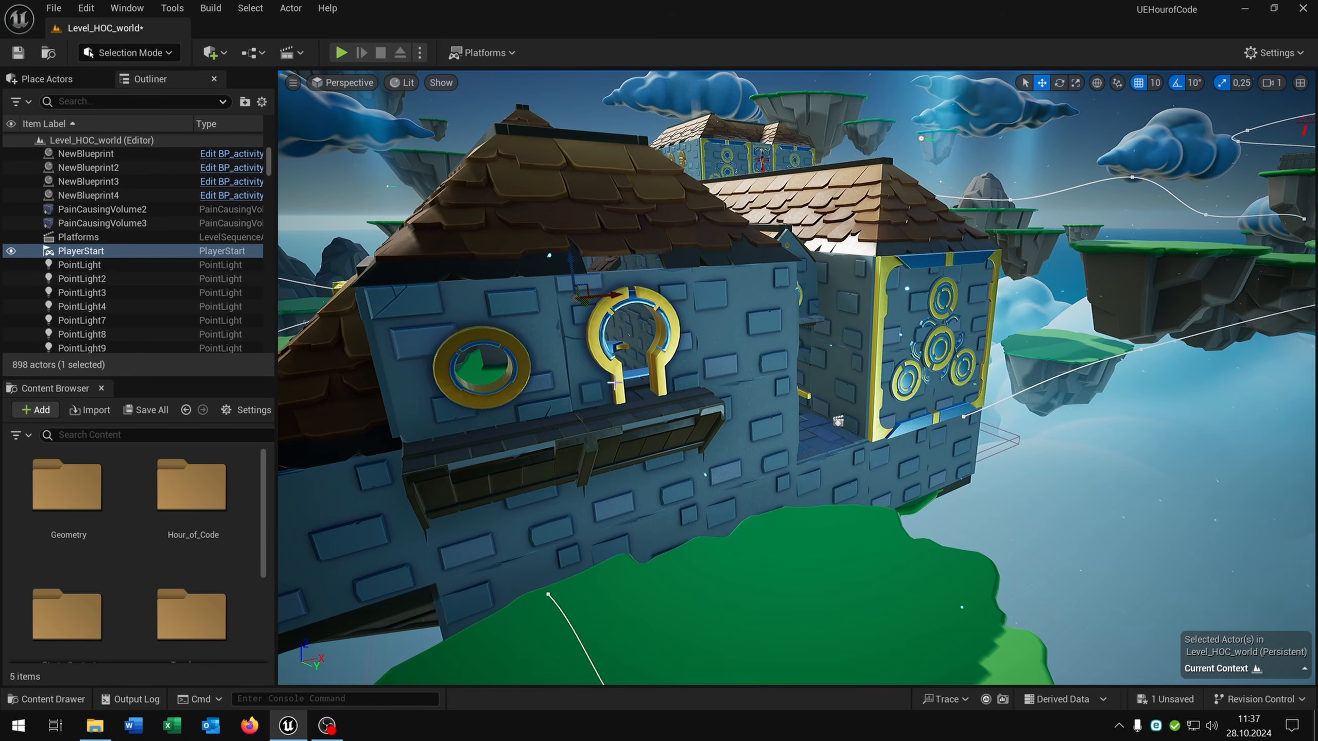
# Find BP_checkpoint with the search "check", place it on the grass below the Activity 2 destination arrow, and clear the search
pyautogui.press('a')
pyautogui.moveTo(614, 383); pyautogui.dragTo(633, 378, button='right')
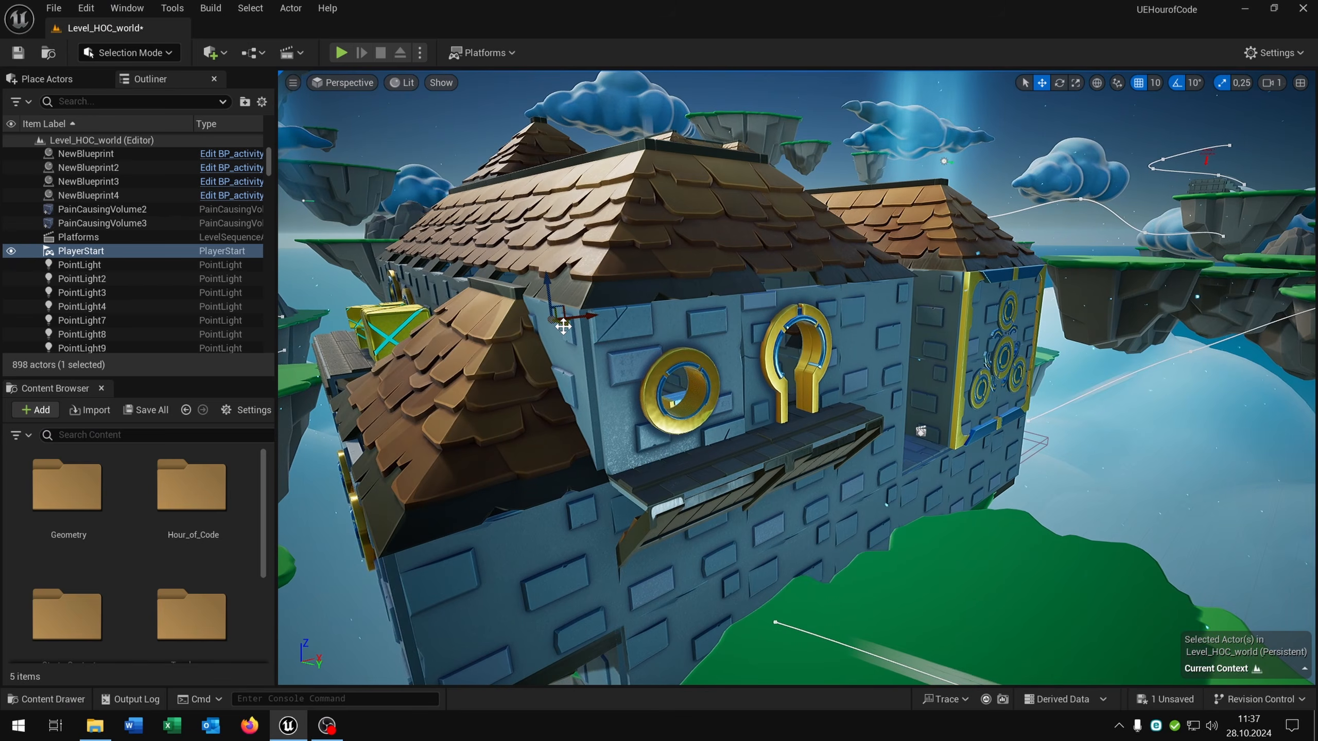
pyautogui.press('w')
pyautogui.moveTo(956, 498); pyautogui.dragTo(924, 362, button='right')
pyautogui.press('w')
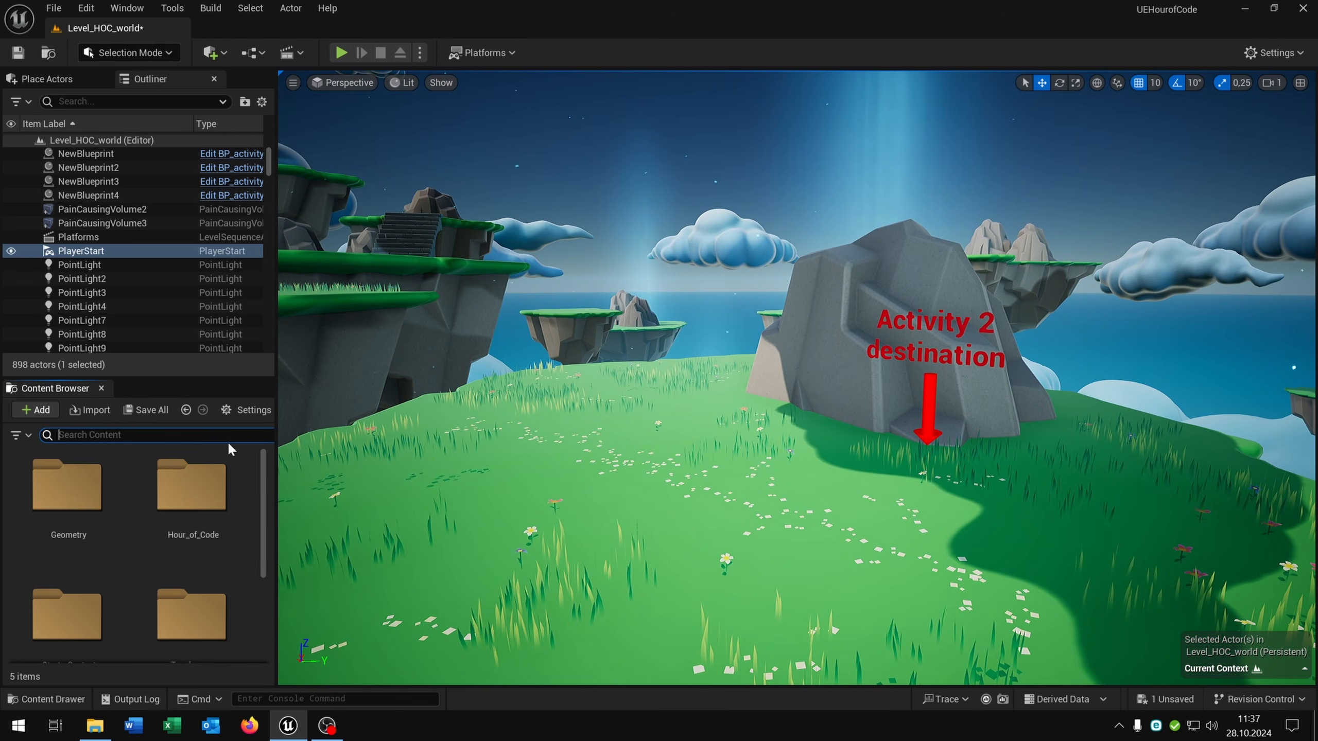
pyautogui.write('check')
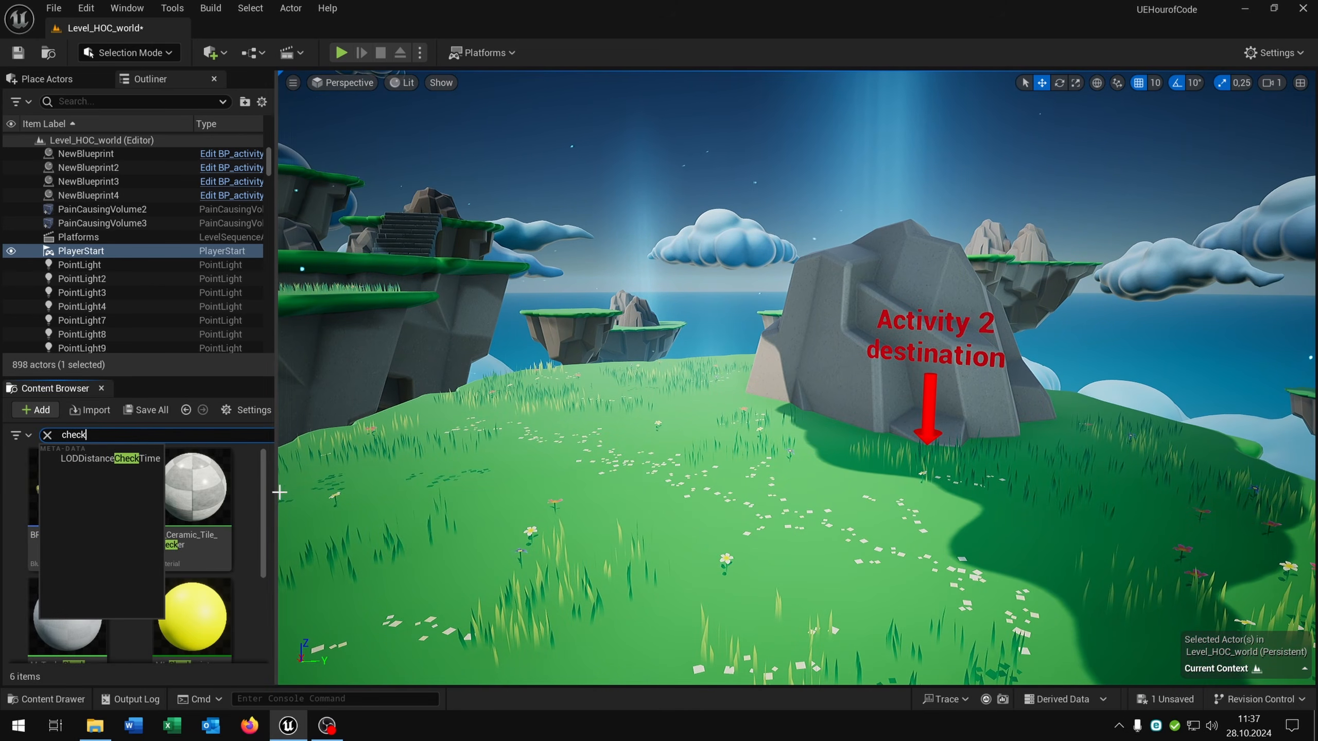
pyautogui.click(67, 488)
pyautogui.moveTo(922, 508); pyautogui.dragTo(922, 507)
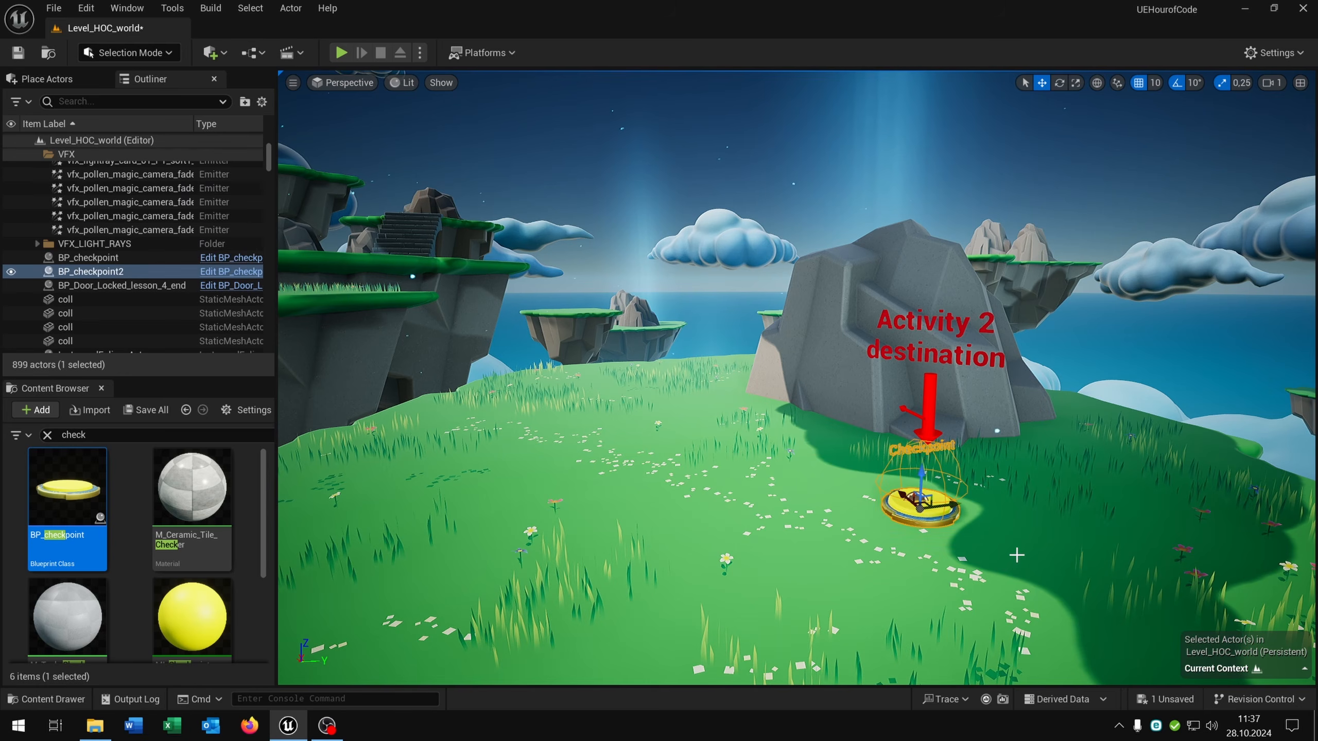
pyautogui.click(46, 435)
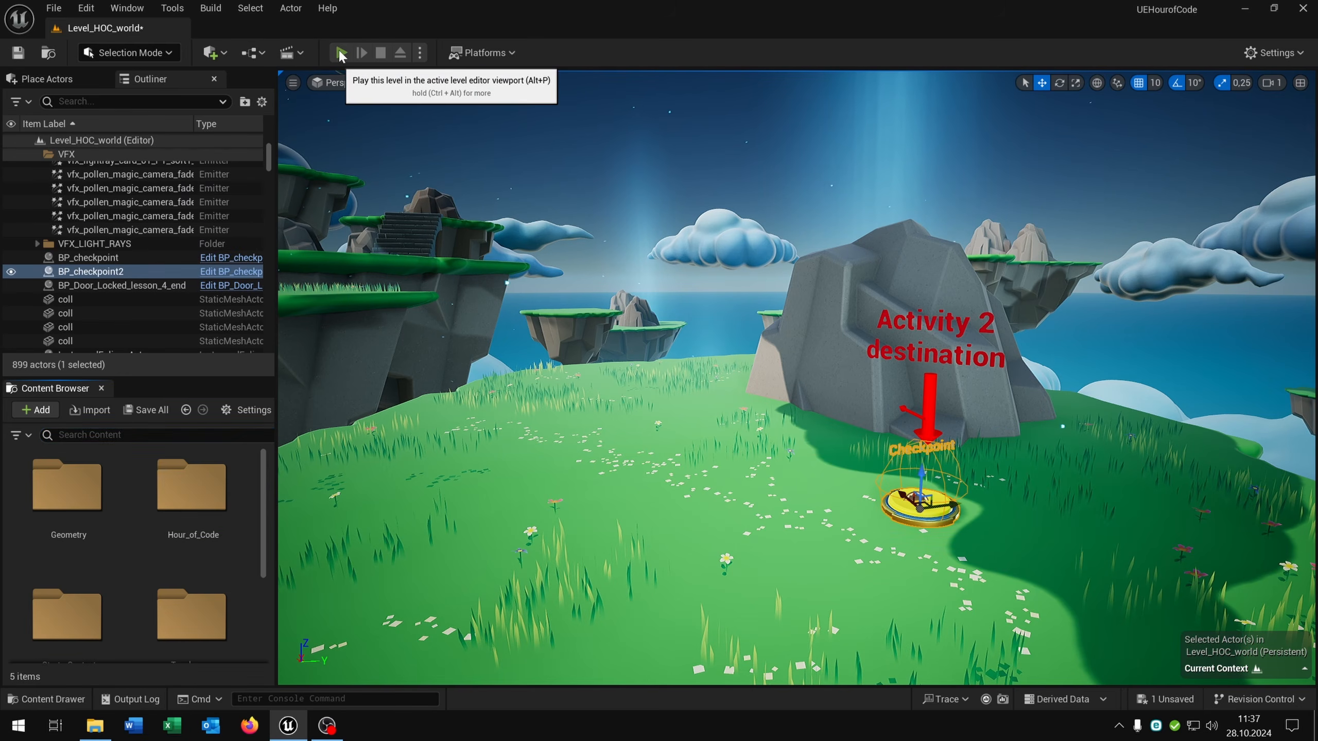
# Play the level and ride the moving islands from the castle to the Activity 2 destination island
pyautogui.hotkey('alt', 'p')
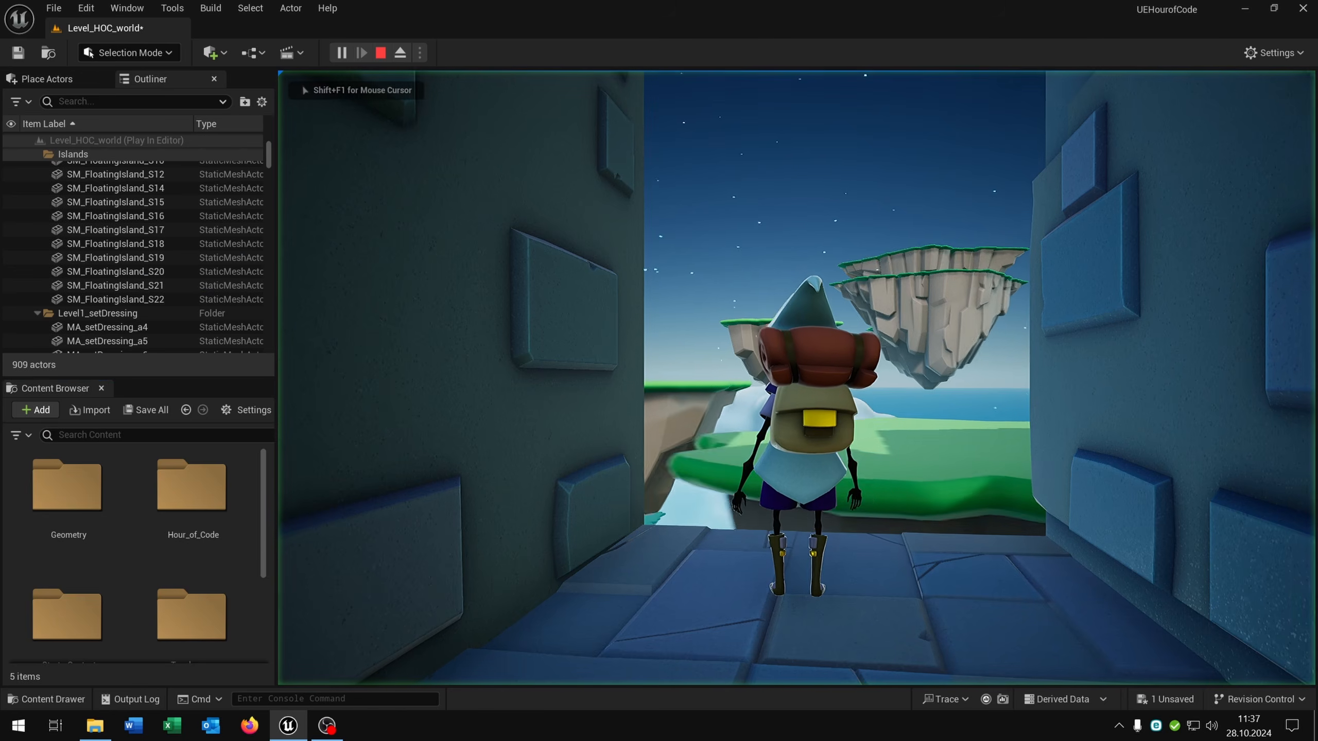
pyautogui.press('s')
pyautogui.press('w')
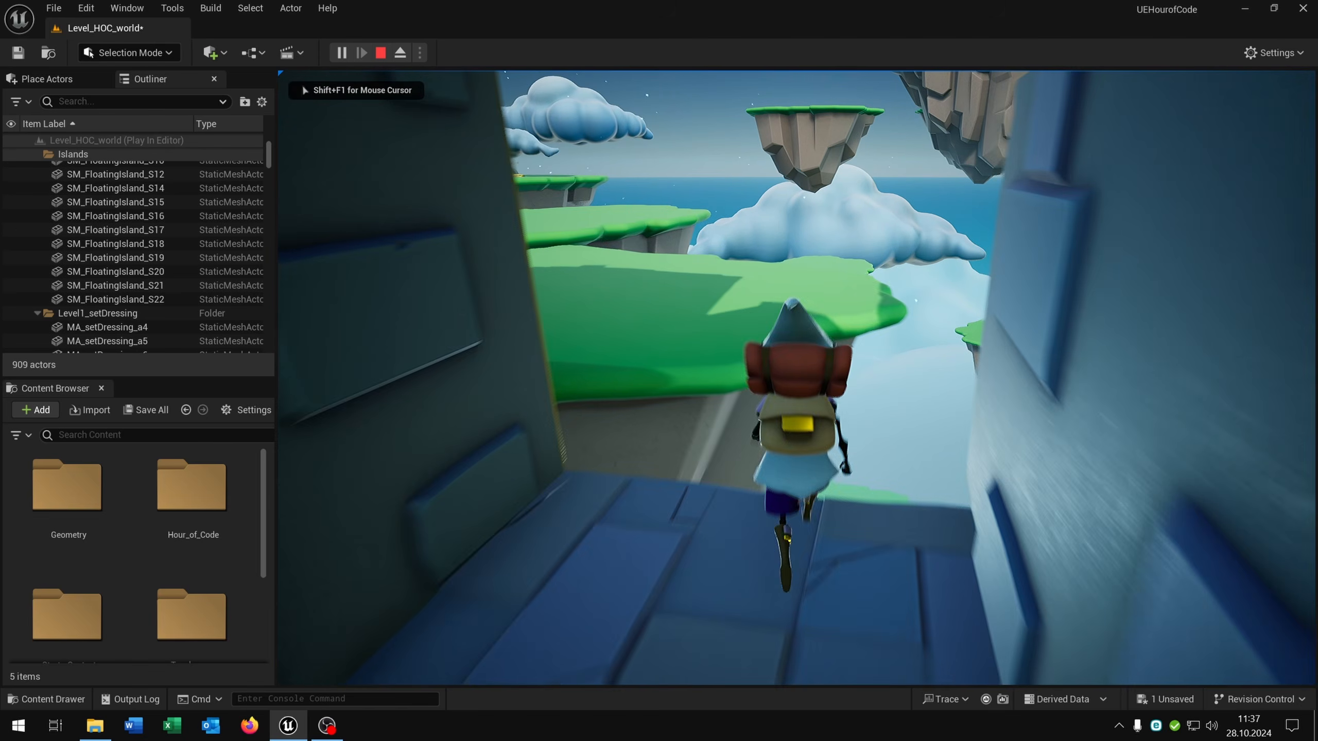
pyautogui.press('space')
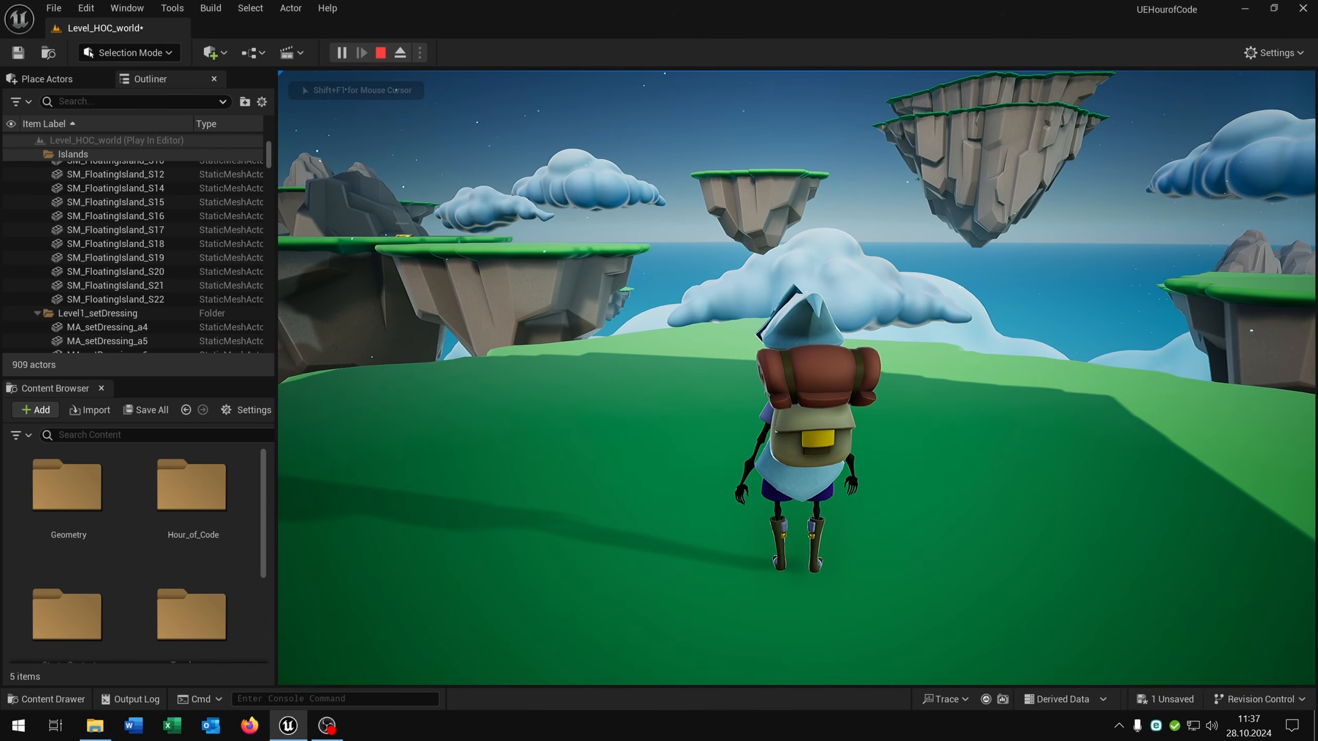
pyautogui.press('a')
pyautogui.press('w')
pyautogui.press('w')
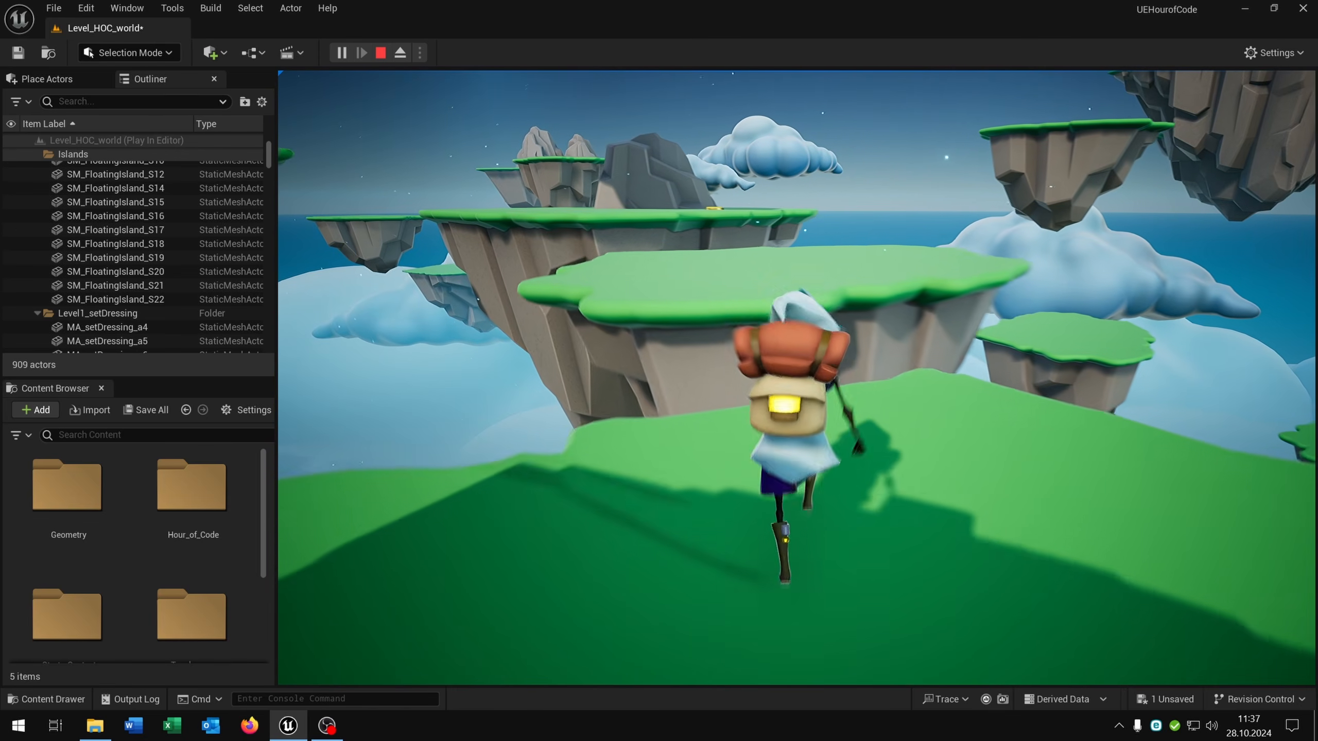
pyautogui.press('space')
pyautogui.press('w')
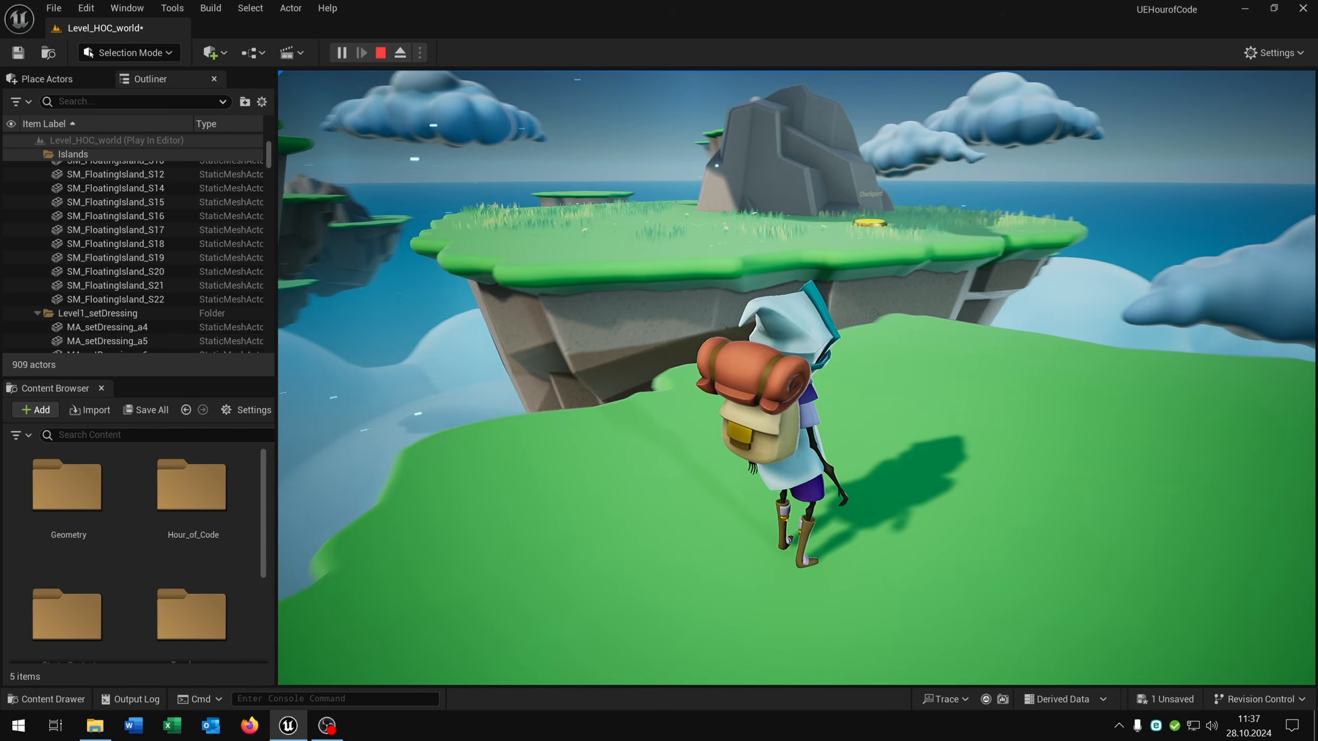
# Run the character onto the destination island, over the new checkpoint and around it to test its activation
pyautogui.press('w')
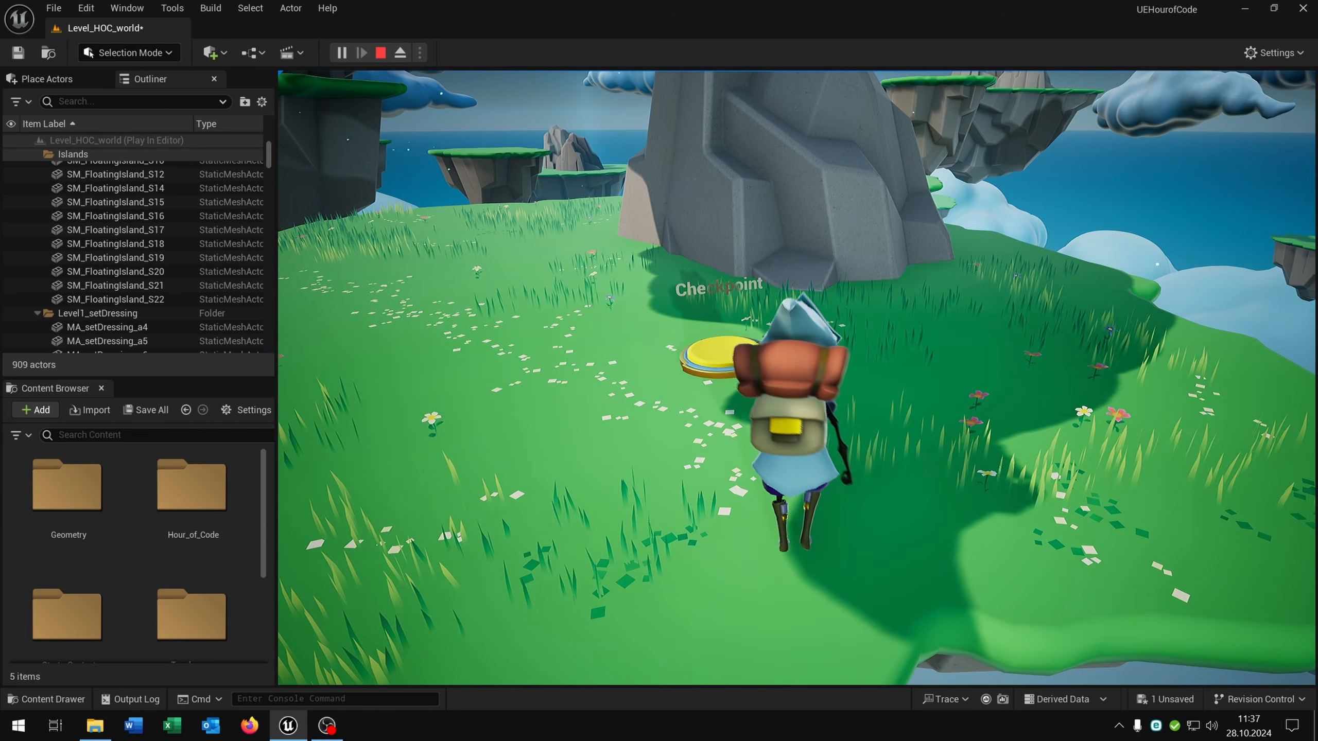
pyautogui.press('d')
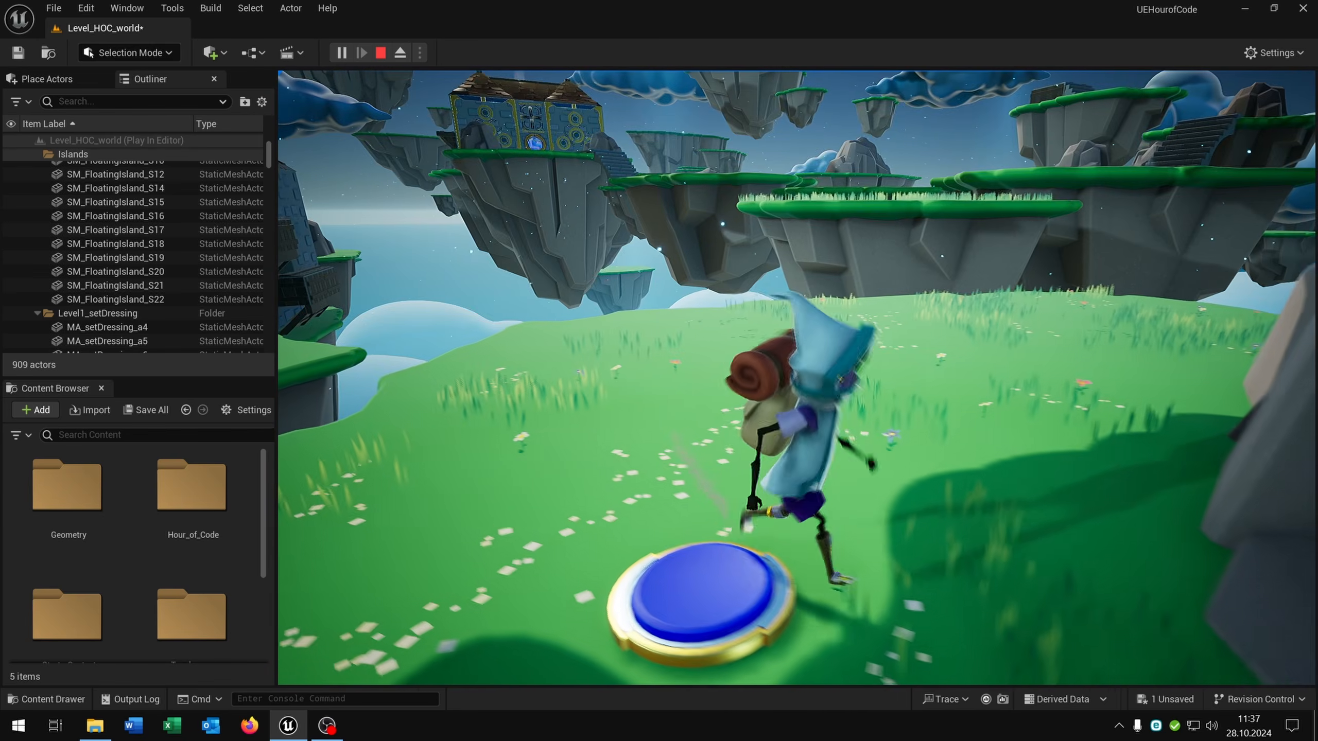
pyautogui.press('s')
pyautogui.press('w')
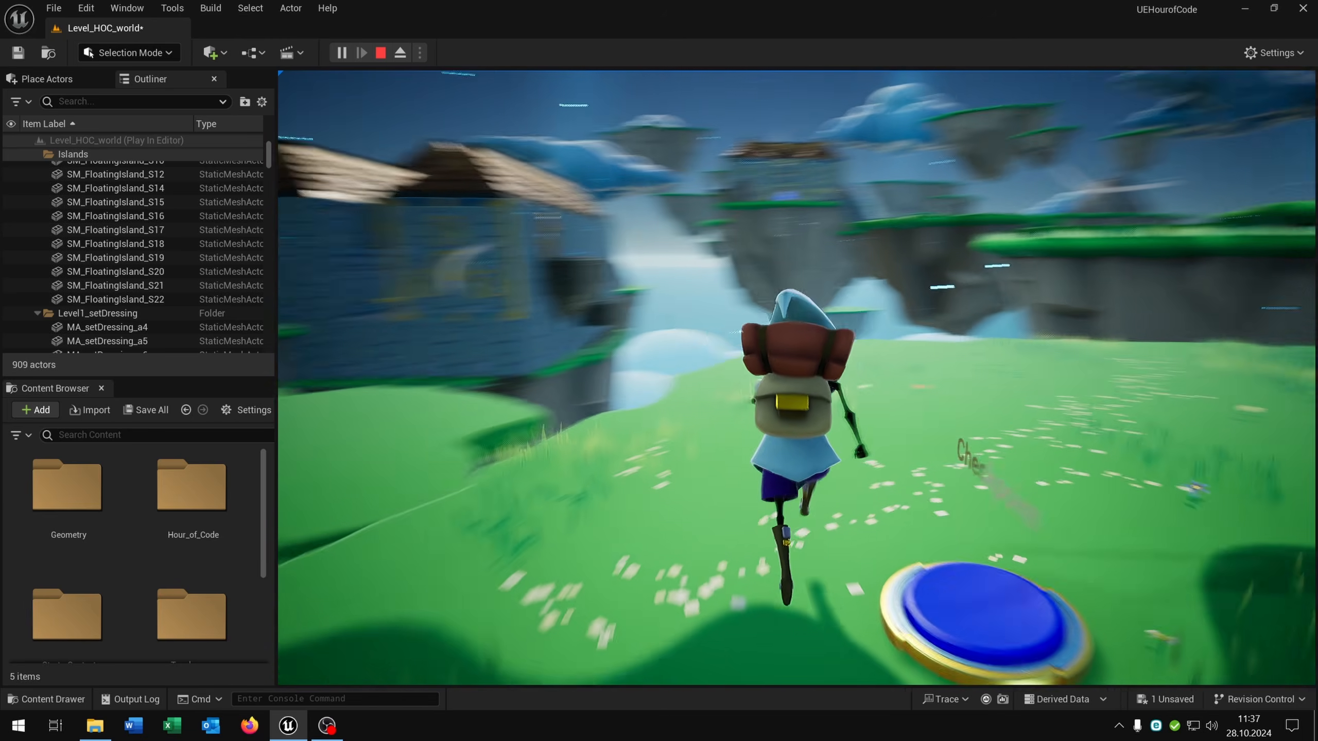
pyautogui.press('w')
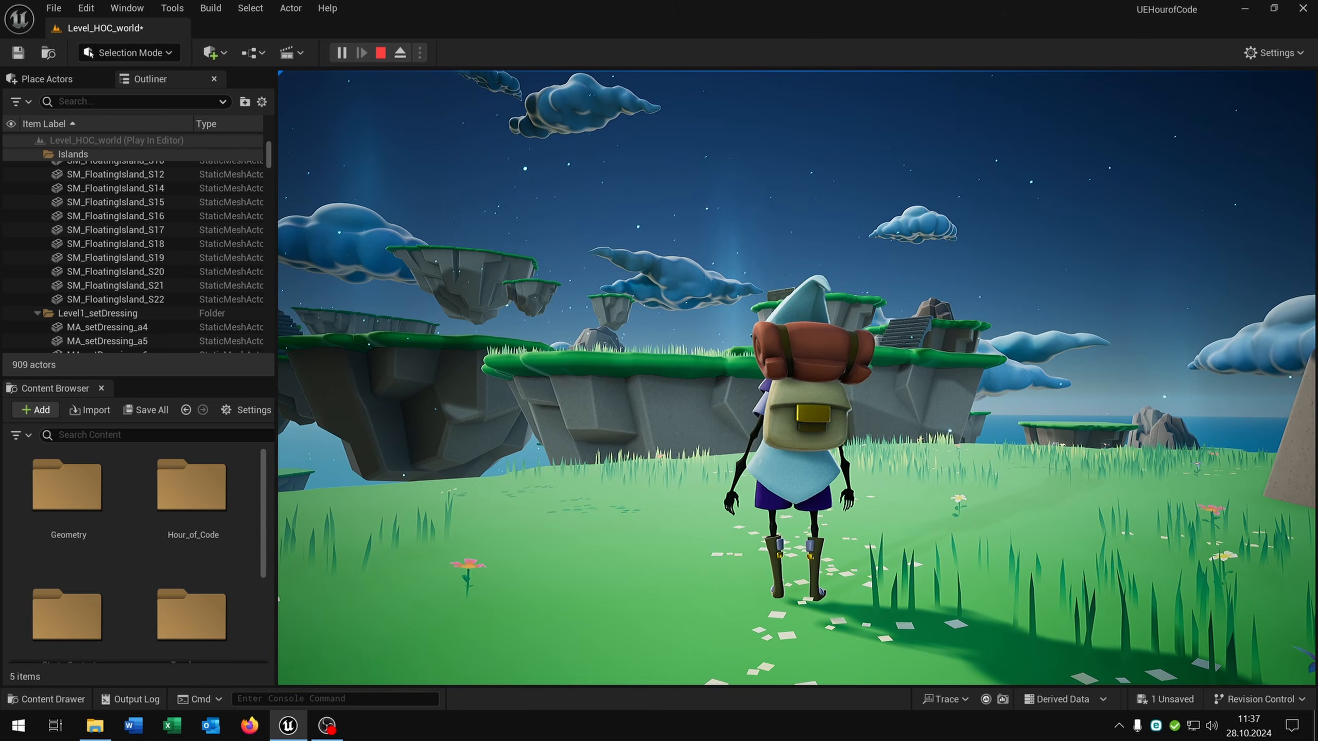
pyautogui.press('w')
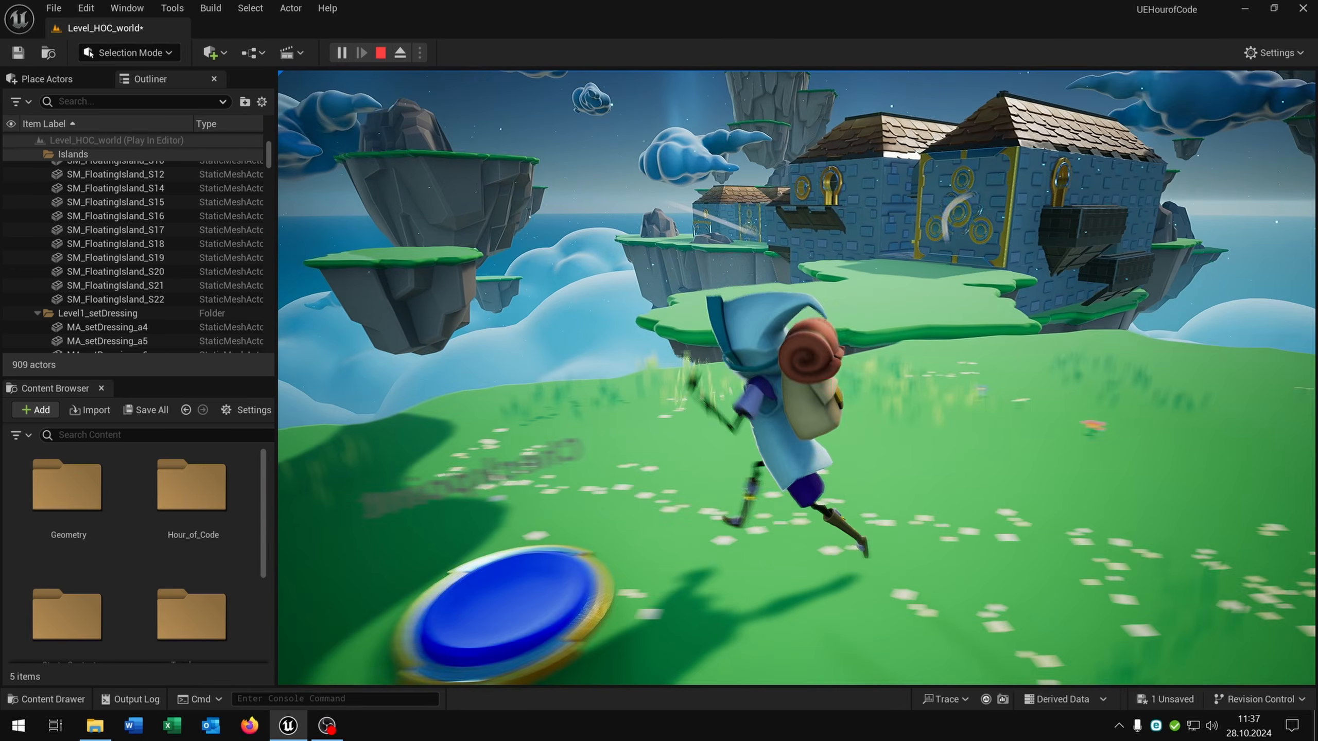